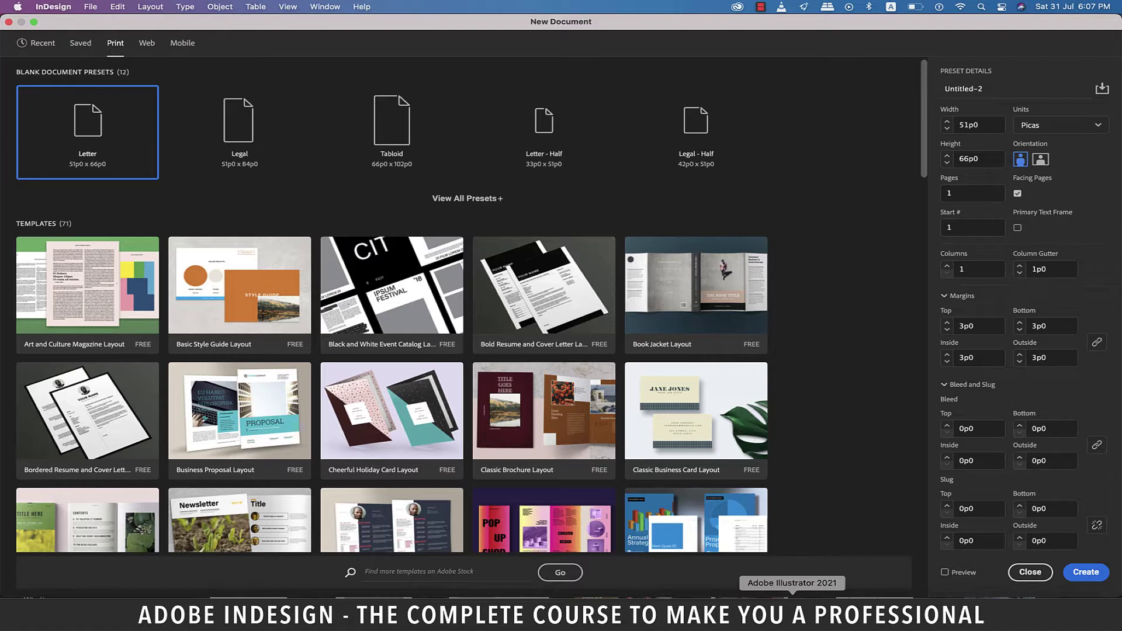
Step: Review the Illustrator cover layout plan: 3.5 in folds, 6 in back and front covers, 9 in spine
{"action": "left_click", "coordinate": [792, 608]}
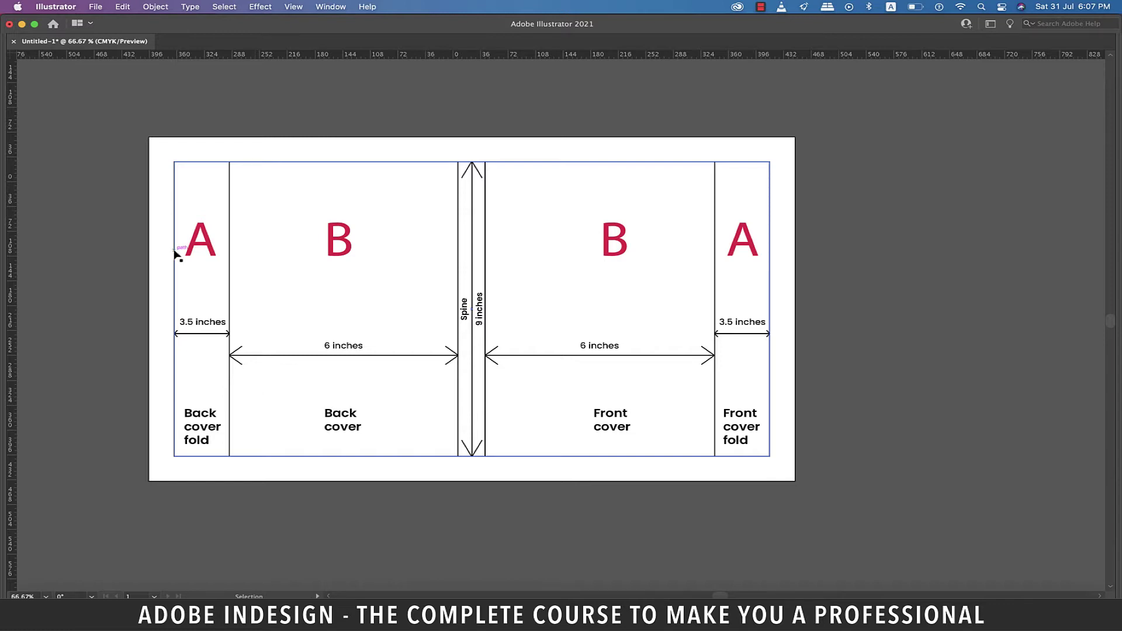
{"action": "left_click", "coordinate": [183, 332]}
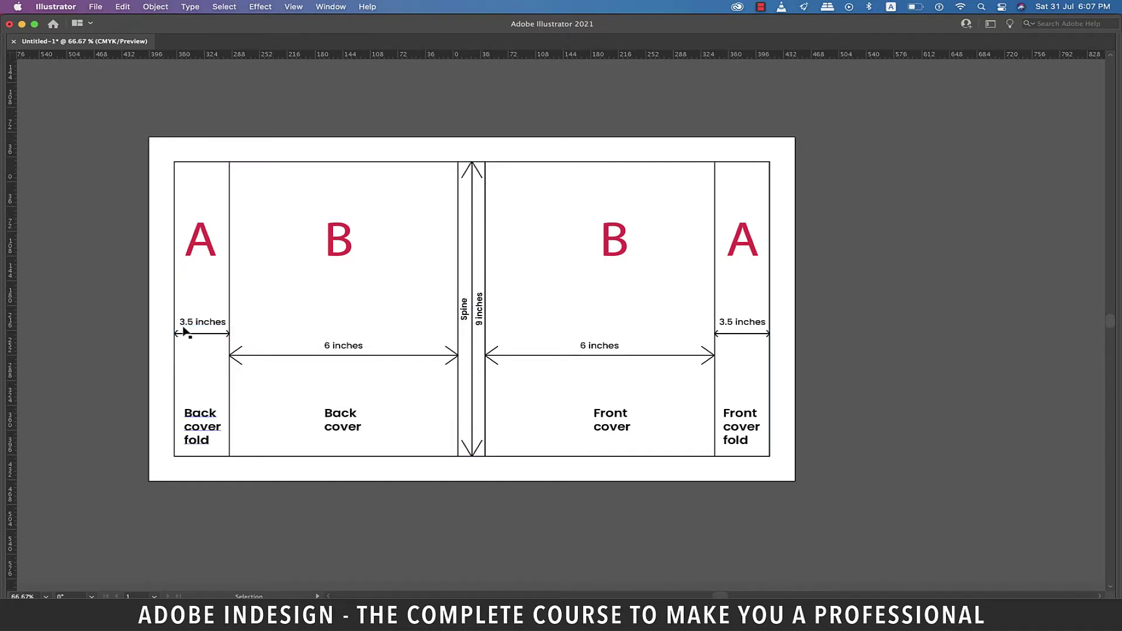
{"action": "left_click", "coordinate": [220, 331]}
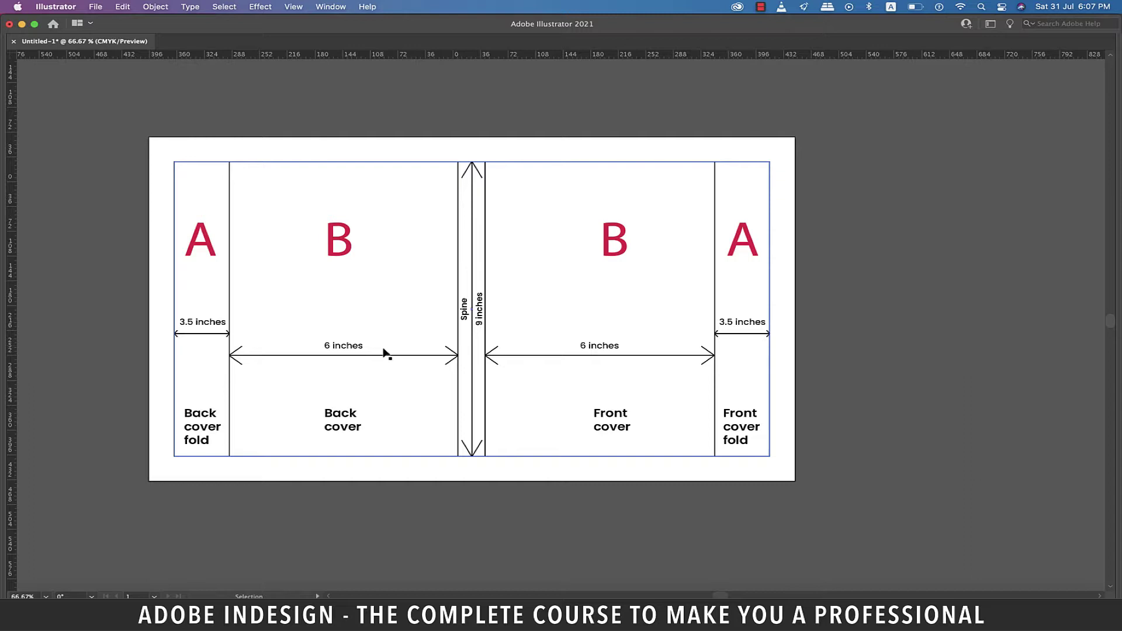
{"action": "key", "text": "super+shift+a"}
{"action": "left_click", "coordinate": [602, 350]}
{"action": "key", "text": "super+shift+a"}
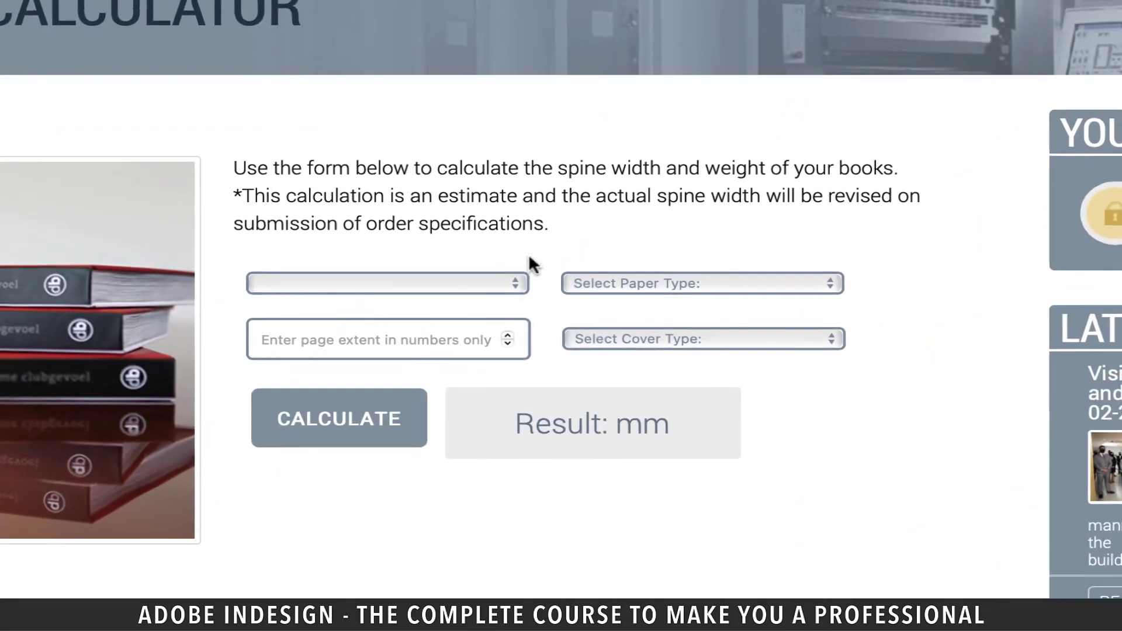
Step: Calculate spine width for 350 pages of 100g uncoated paper, hardback, giving 28 mm
{"action": "left_click", "coordinate": [535, 299]}
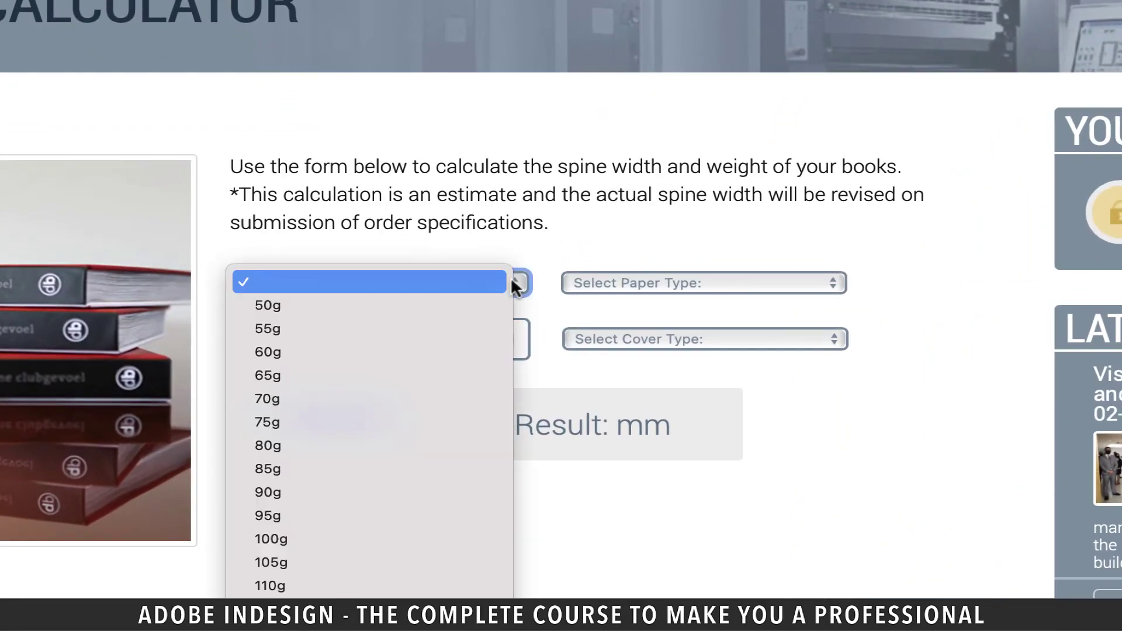
{"action": "left_click", "coordinate": [414, 540]}
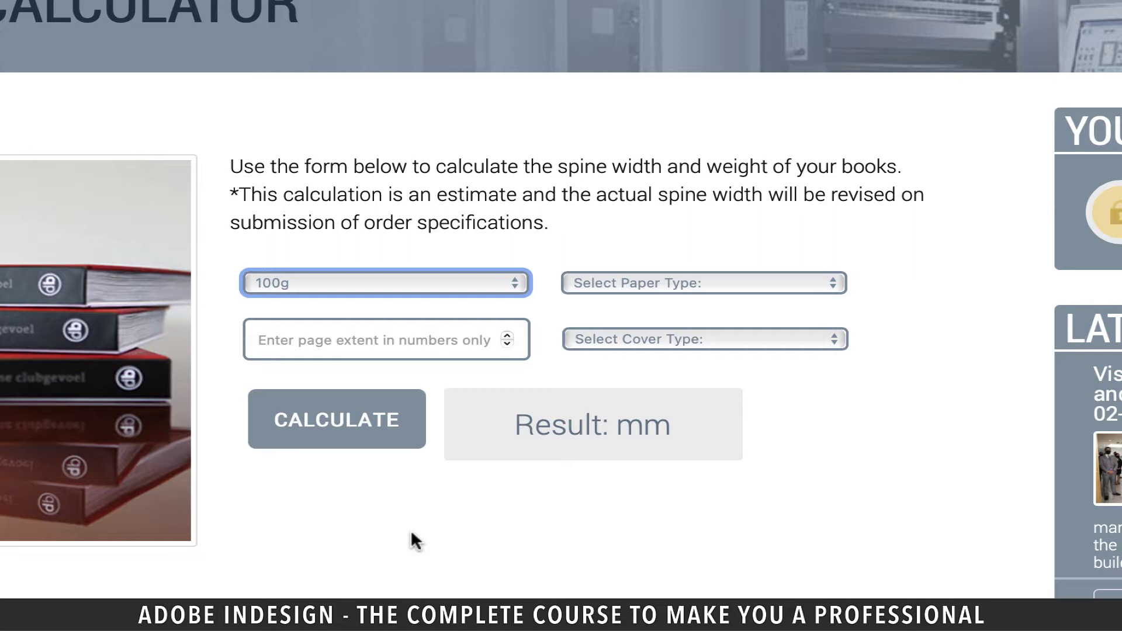
{"action": "left_click", "coordinate": [834, 284]}
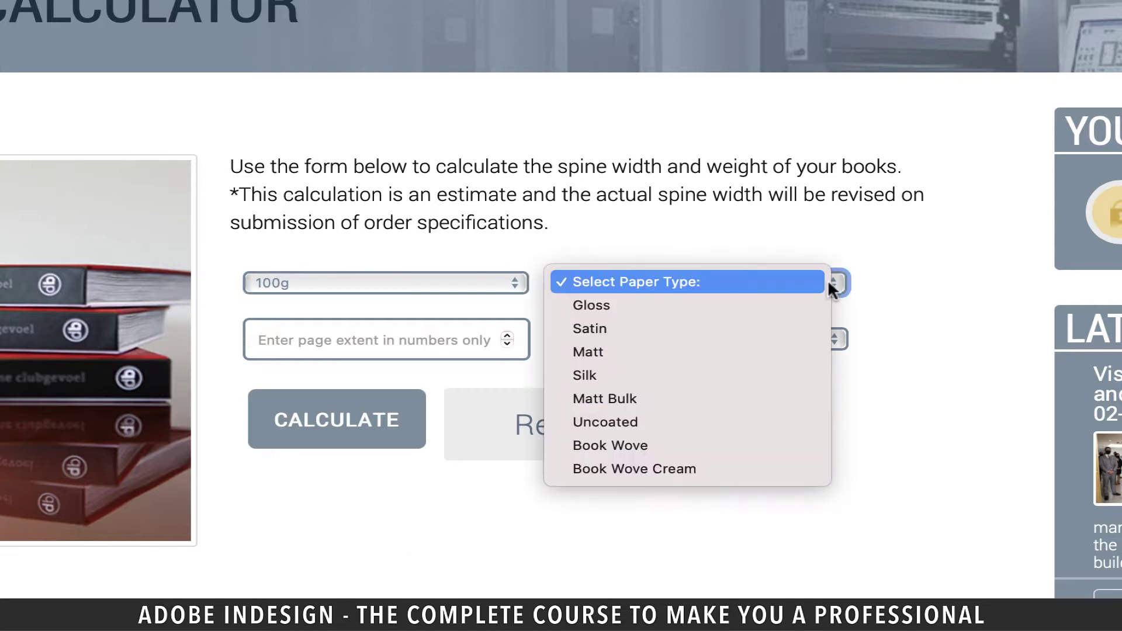
{"action": "left_click", "coordinate": [648, 427]}
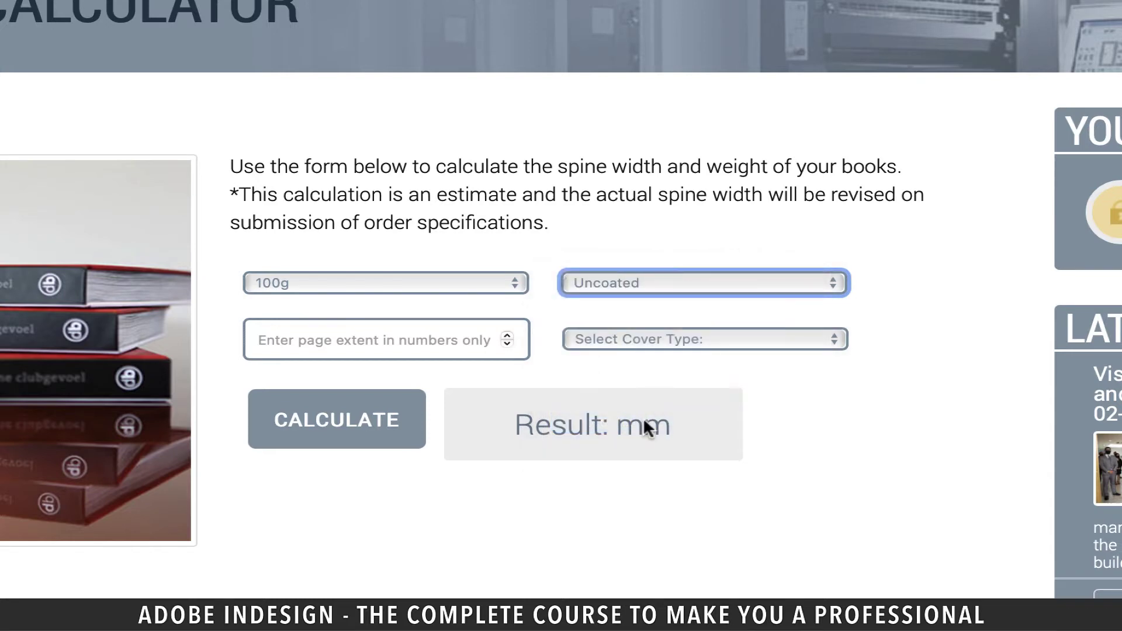
{"action": "left_click", "coordinate": [434, 348]}
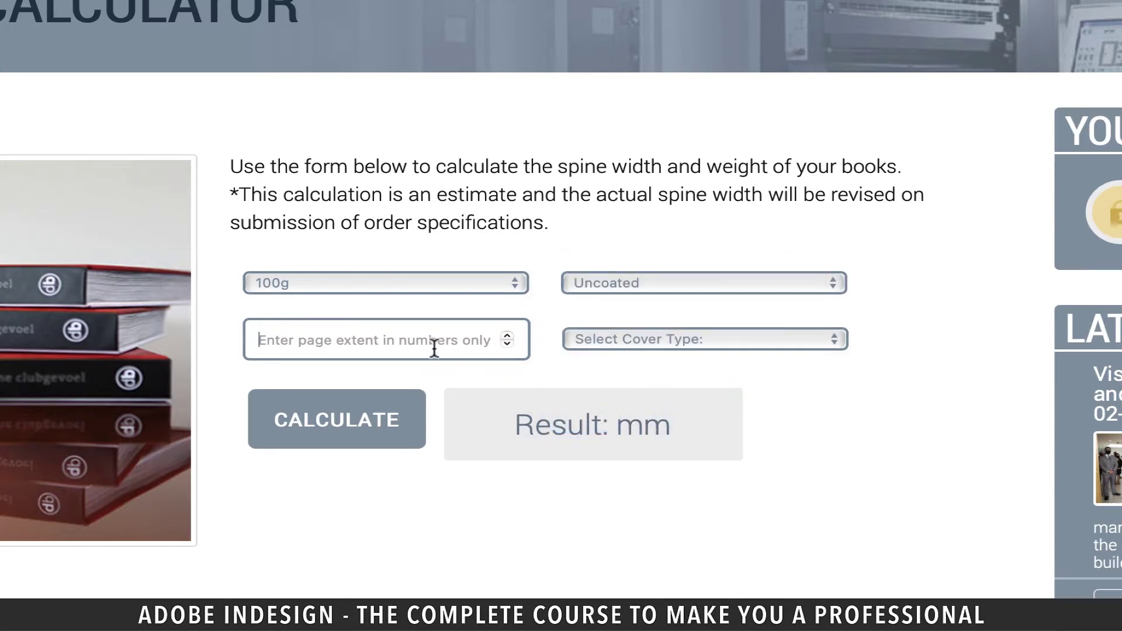
{"action": "type", "text": "350"}
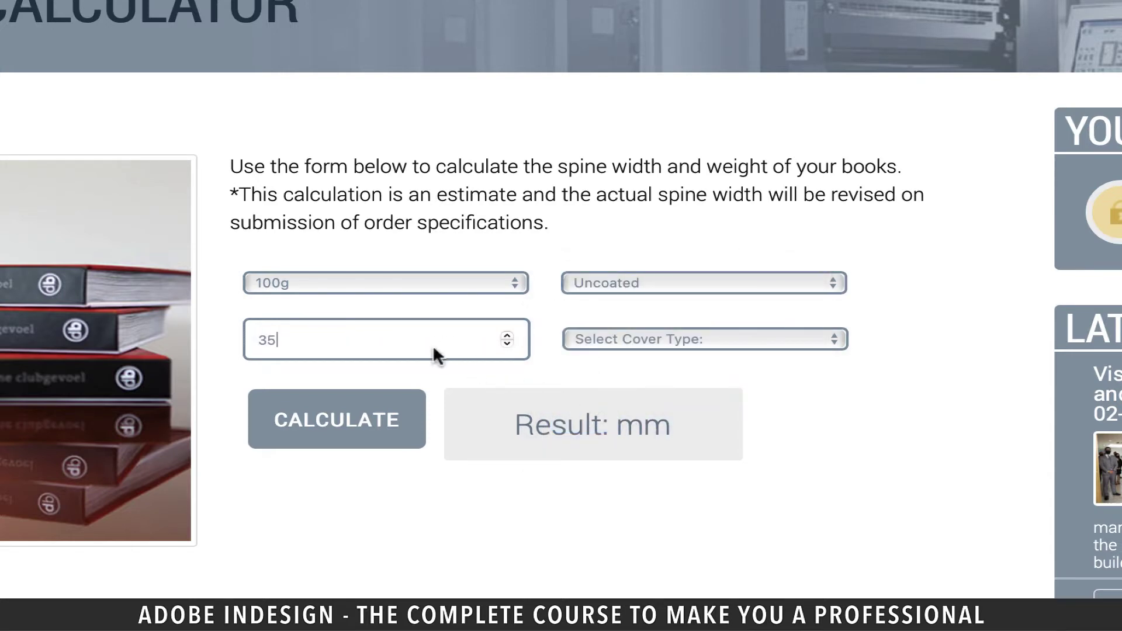
{"action": "left_click", "coordinate": [796, 338]}
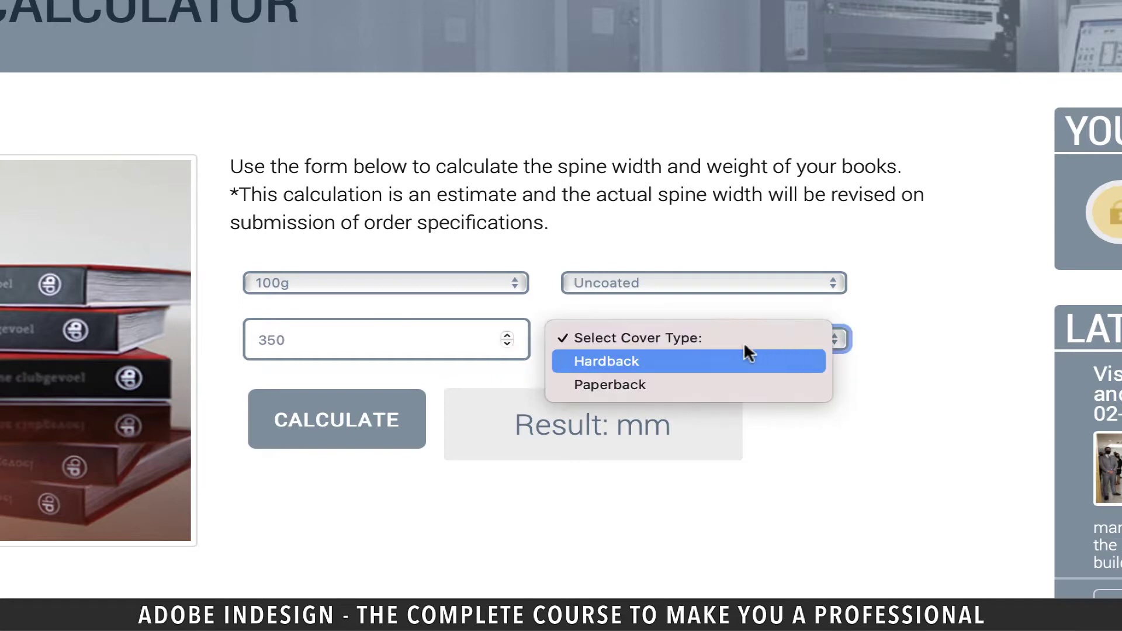
{"action": "left_click", "coordinate": [629, 360]}
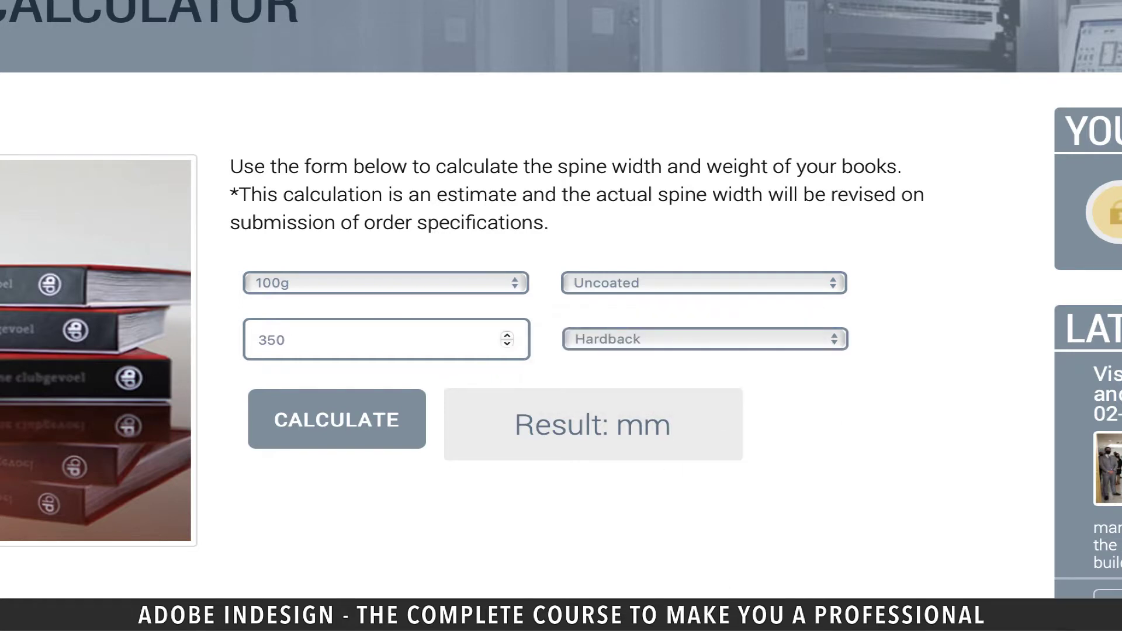
{"action": "left_click", "coordinate": [370, 430]}
{"action": "left_click_drag", "start_coordinate": [635, 425], "coordinate": [598, 425]}
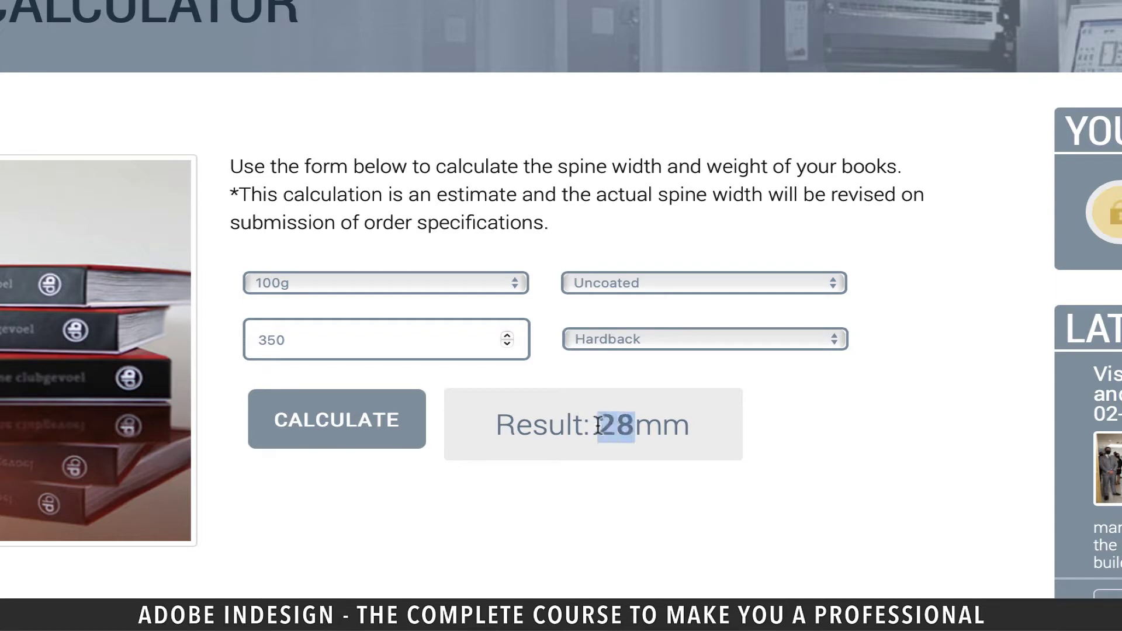
{"action": "left_click", "coordinate": [658, 576]}
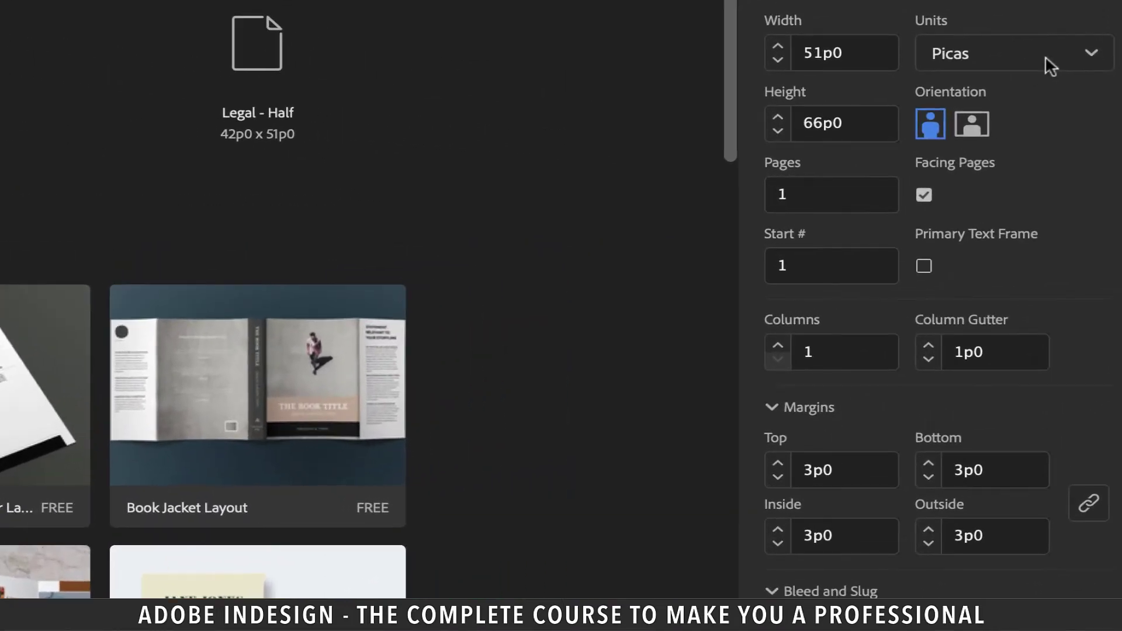
Step: Set units to inches, width 12 in + 28 mm (13.1024 in) and height 9 in
{"action": "left_click", "coordinate": [1077, 130]}
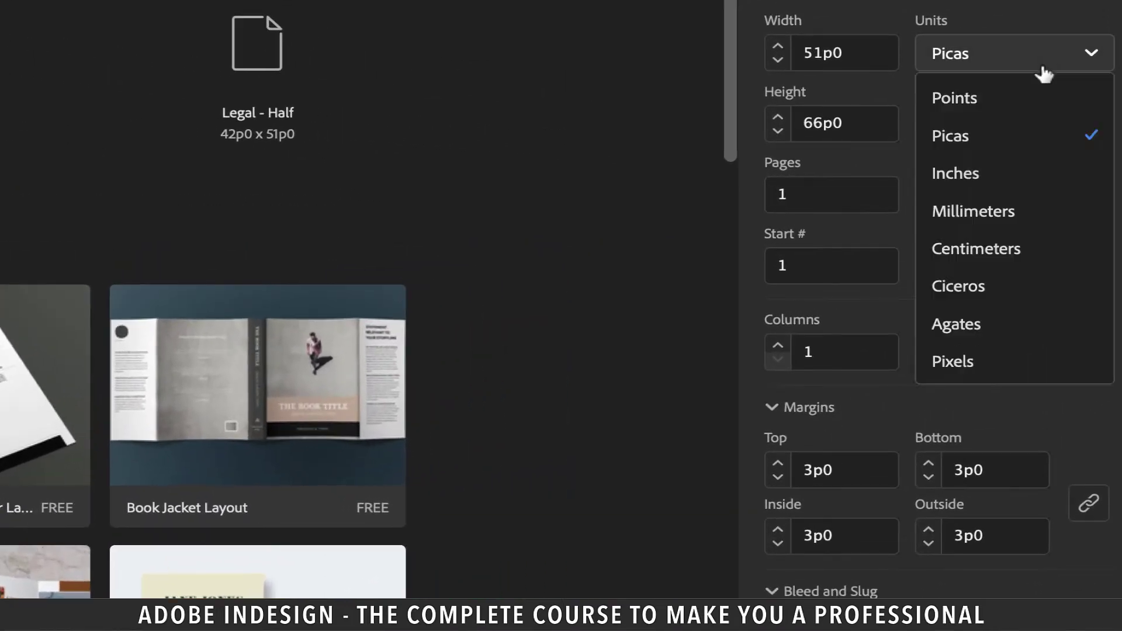
{"action": "left_click", "coordinate": [962, 174]}
{"action": "left_click", "coordinate": [852, 56]}
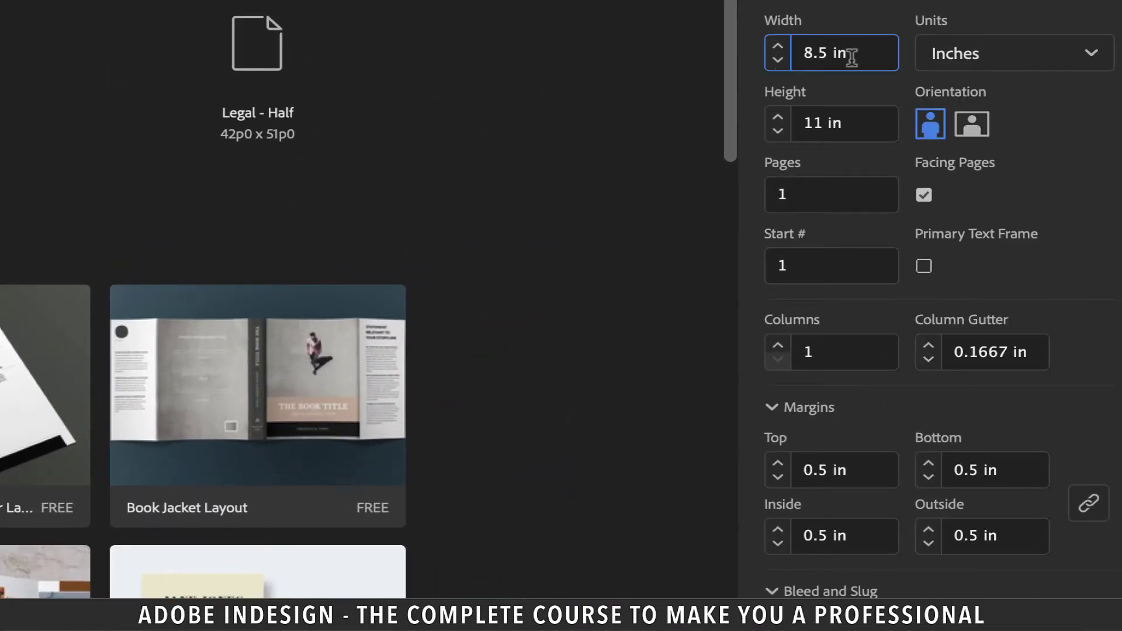
{"action": "triple_click", "coordinate": [852, 56]}
{"action": "type", "text": "12"}
{"action": "type", "text": "+ 28mm"}
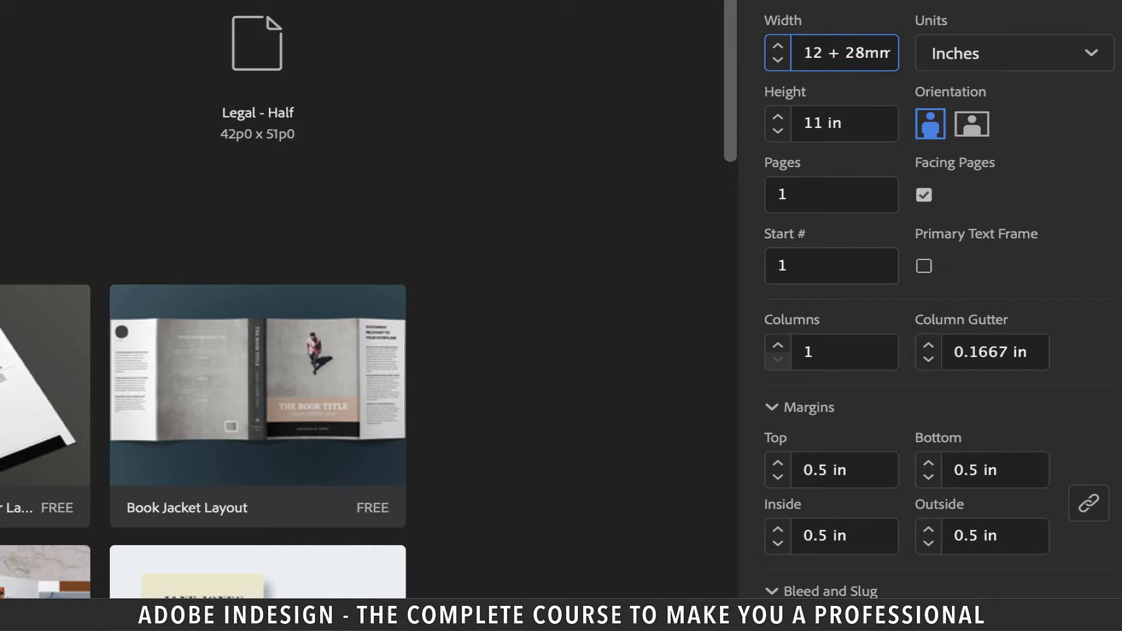
{"action": "key", "text": "Tab"}
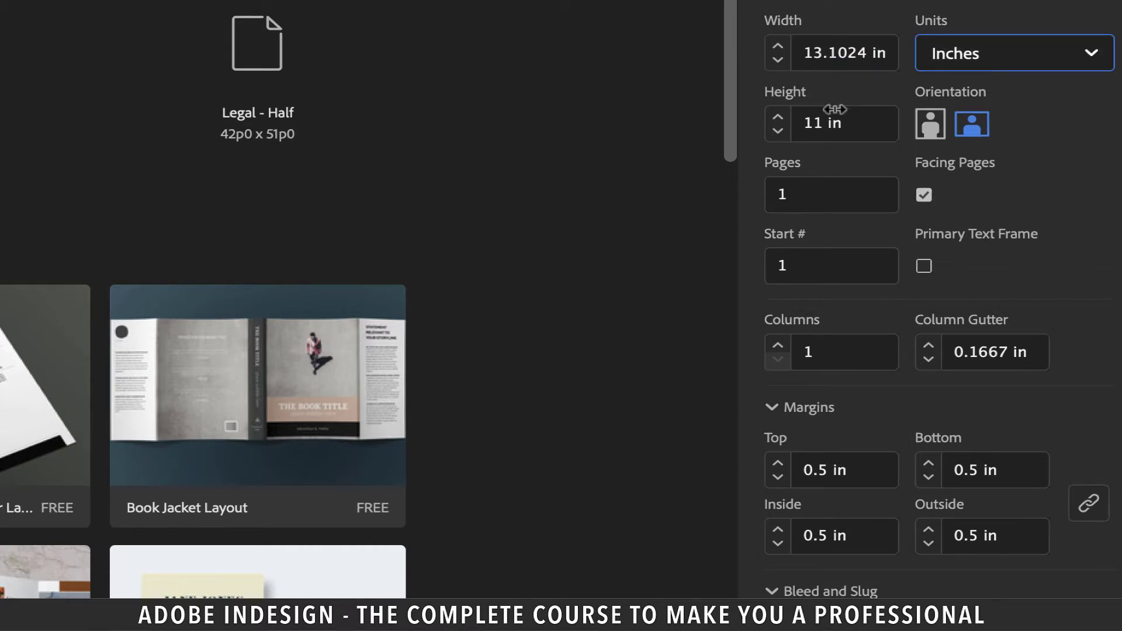
{"action": "left_click_drag", "start_coordinate": [864, 122], "coordinate": [772, 130]}
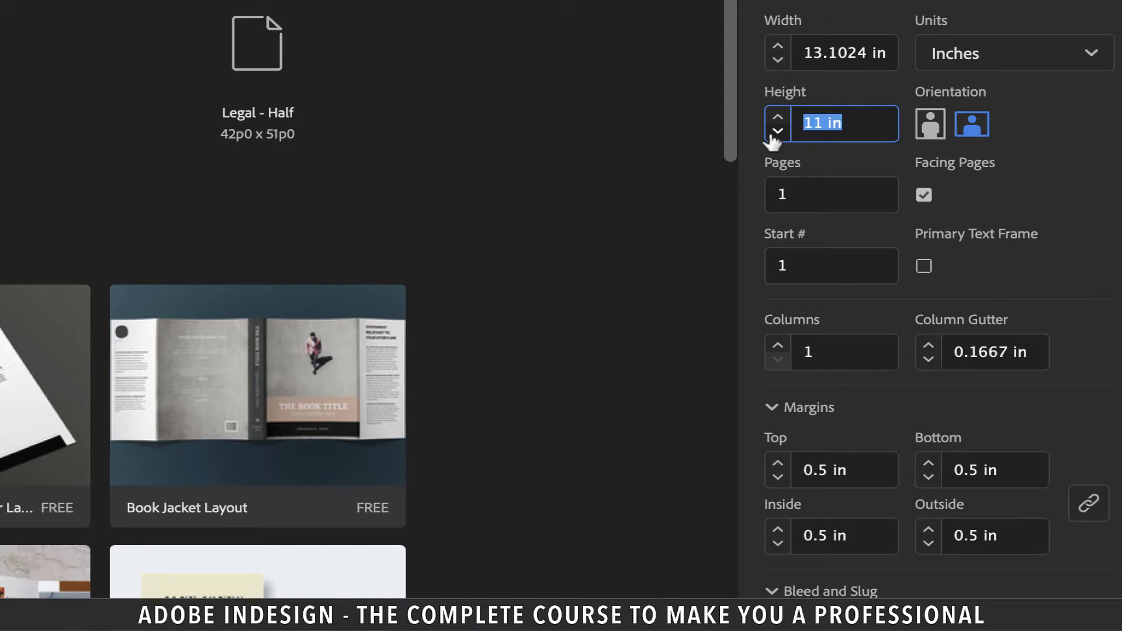
{"action": "type", "text": "9"}
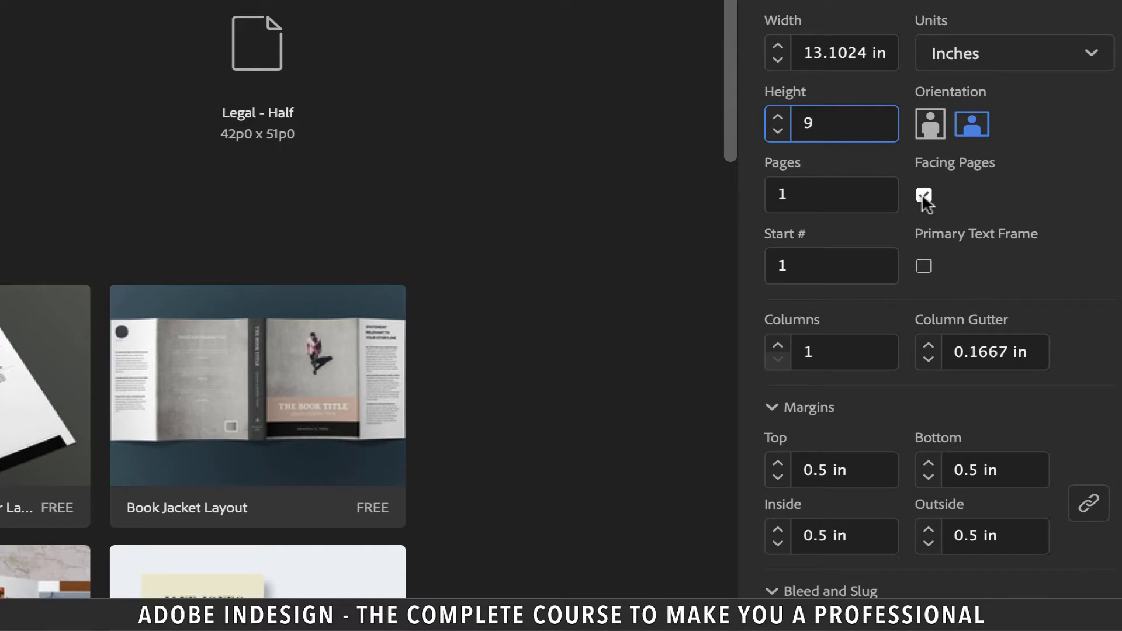
Step: Turn off facing pages, set 3 pages, 0.25 in margins and 3 mm bleed, and create the document
{"action": "left_click", "coordinate": [925, 197]}
{"action": "left_click", "coordinate": [789, 194]}
{"action": "left_click_drag", "start_coordinate": [792, 186], "coordinate": [769, 187]}
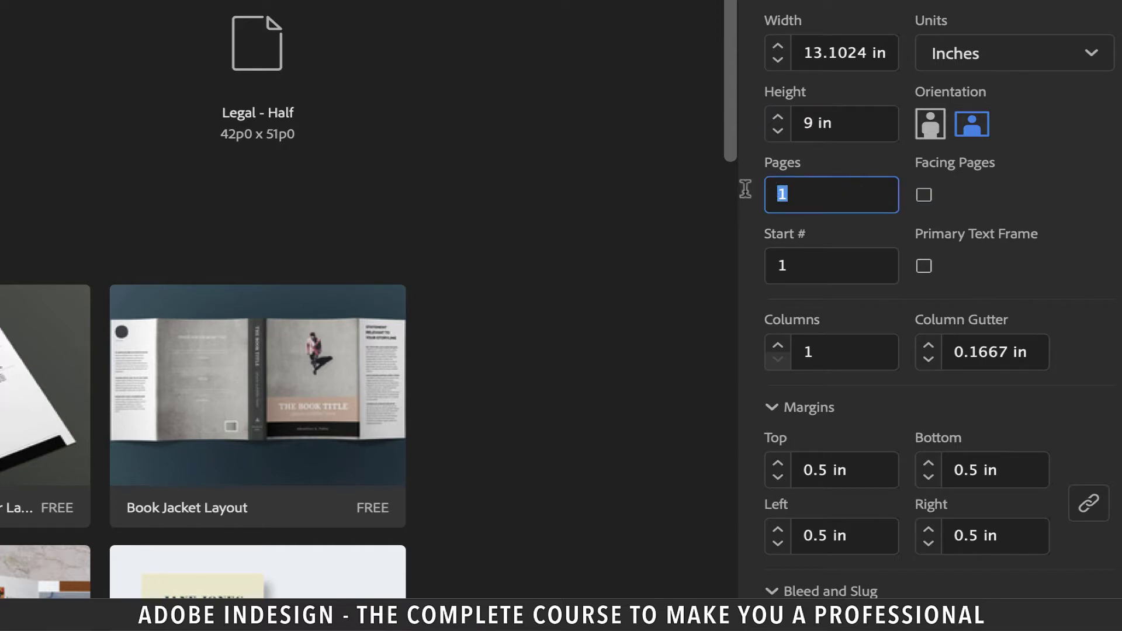
{"action": "type", "text": "3"}
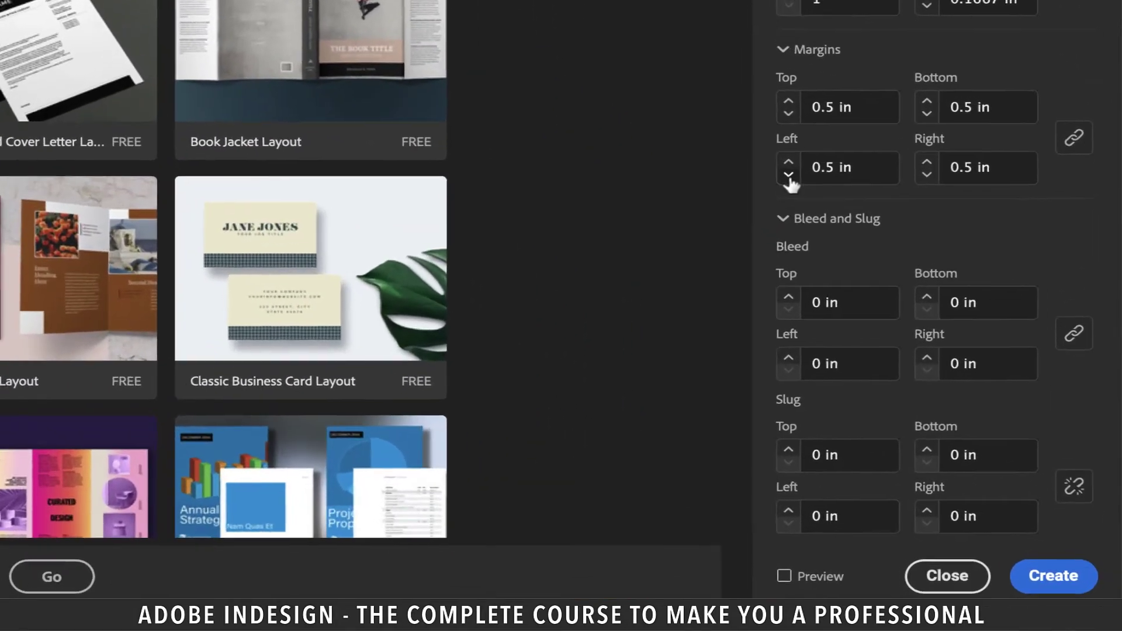
{"action": "left_click", "coordinate": [786, 172]}
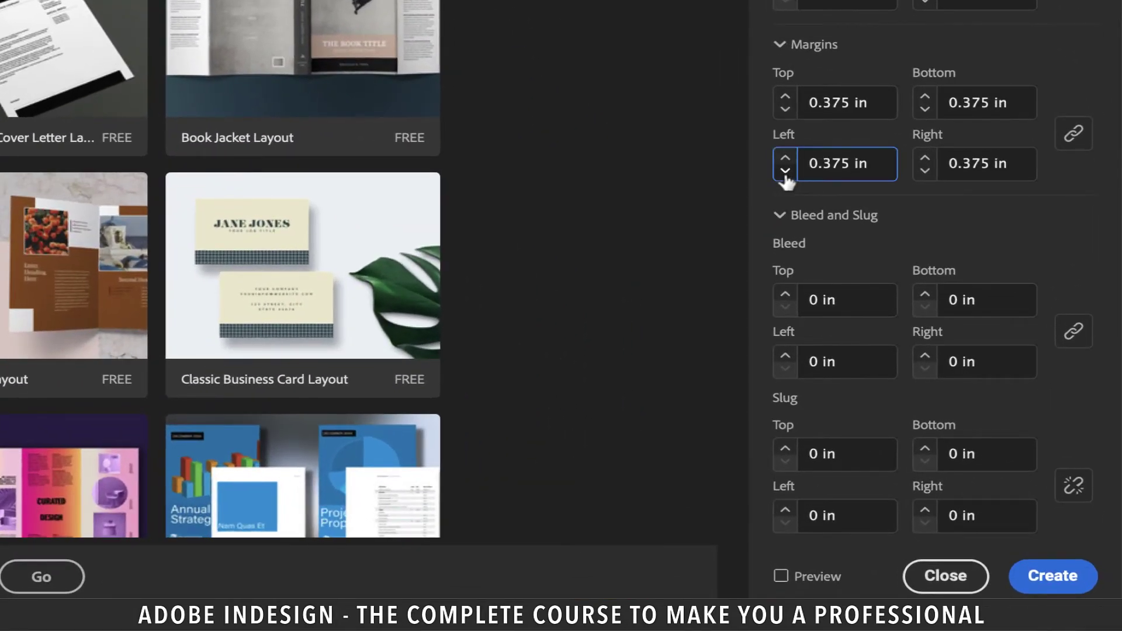
{"action": "left_click", "coordinate": [785, 171]}
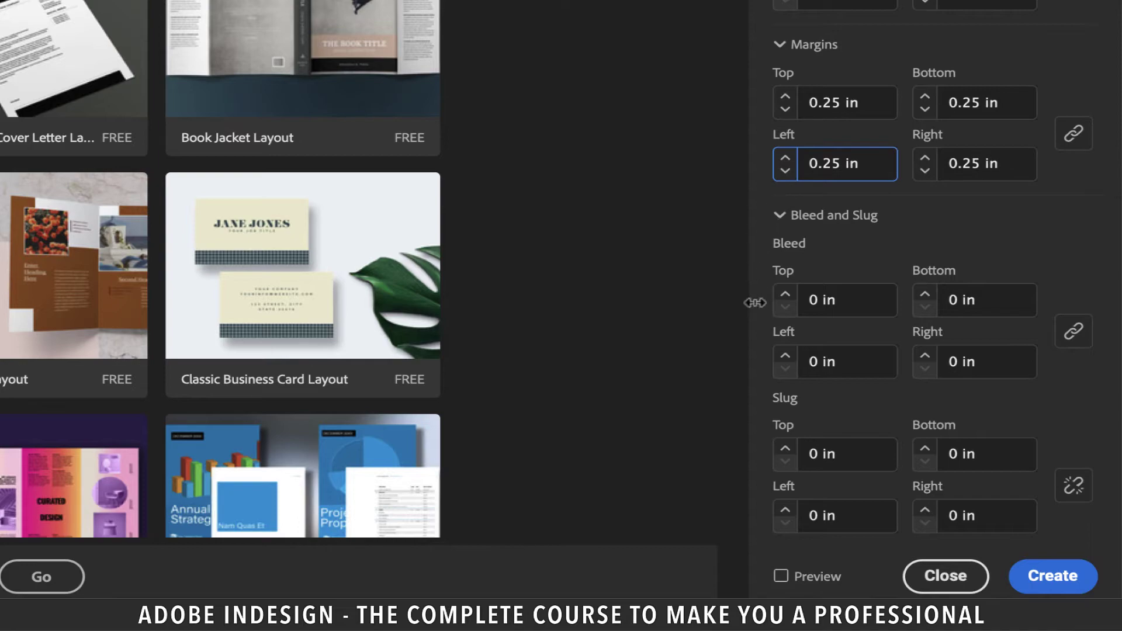
{"action": "left_click", "coordinate": [818, 300]}
{"action": "type", "text": "3mm"}
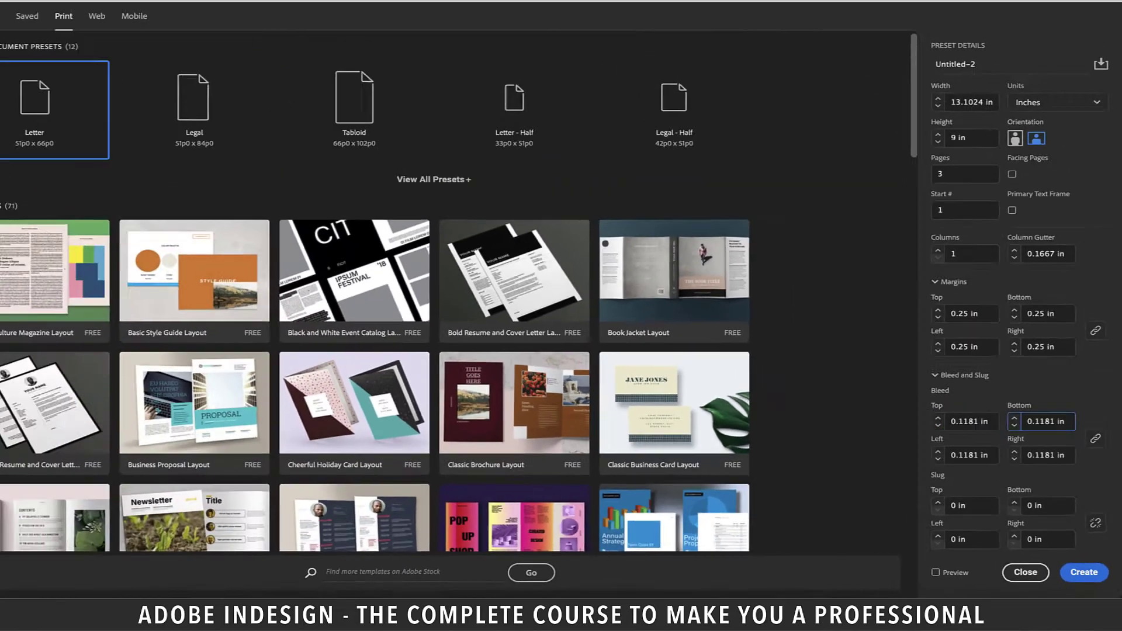
{"action": "key", "text": "Return"}
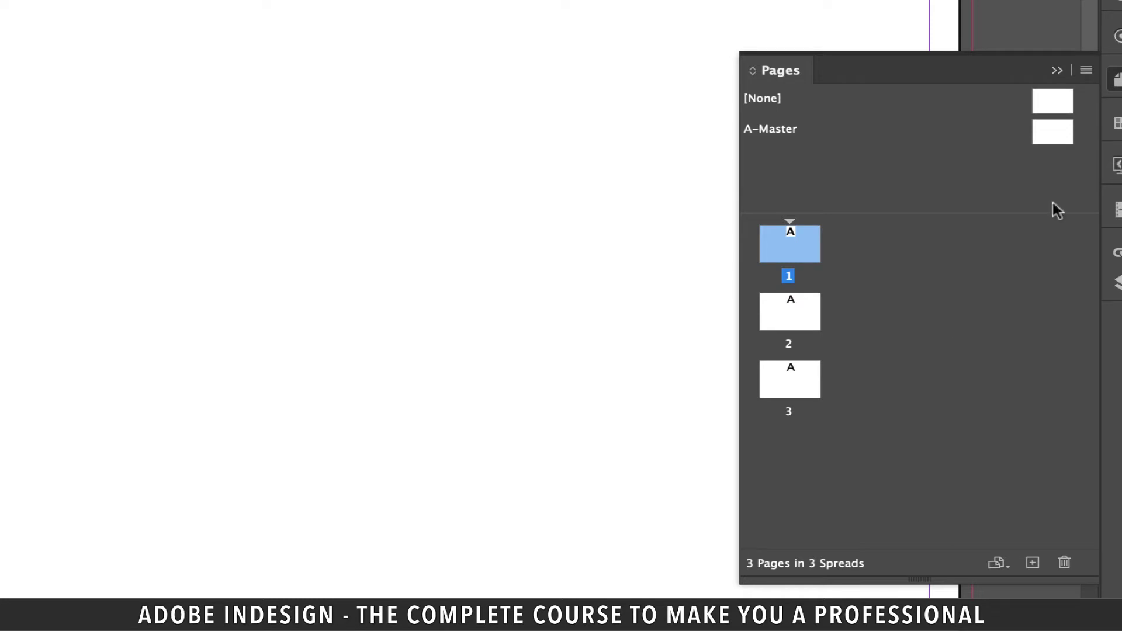
Step: Create a B-Master from the A-Master menu and apply it to page 2
{"action": "right_click", "coordinate": [1052, 137]}
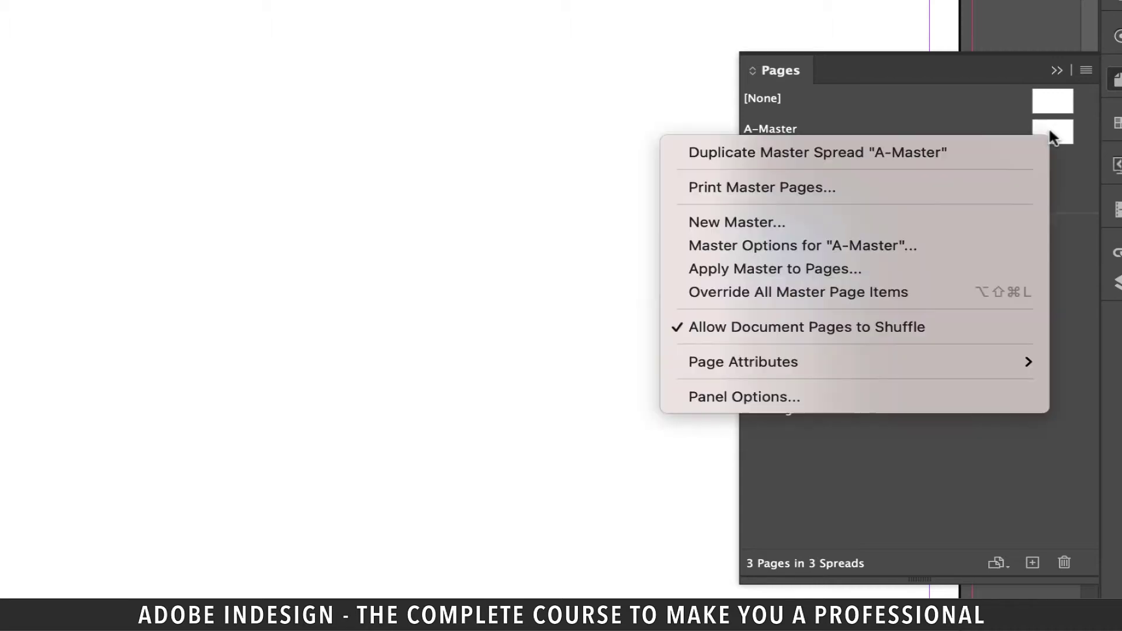
{"action": "left_click", "coordinate": [801, 223]}
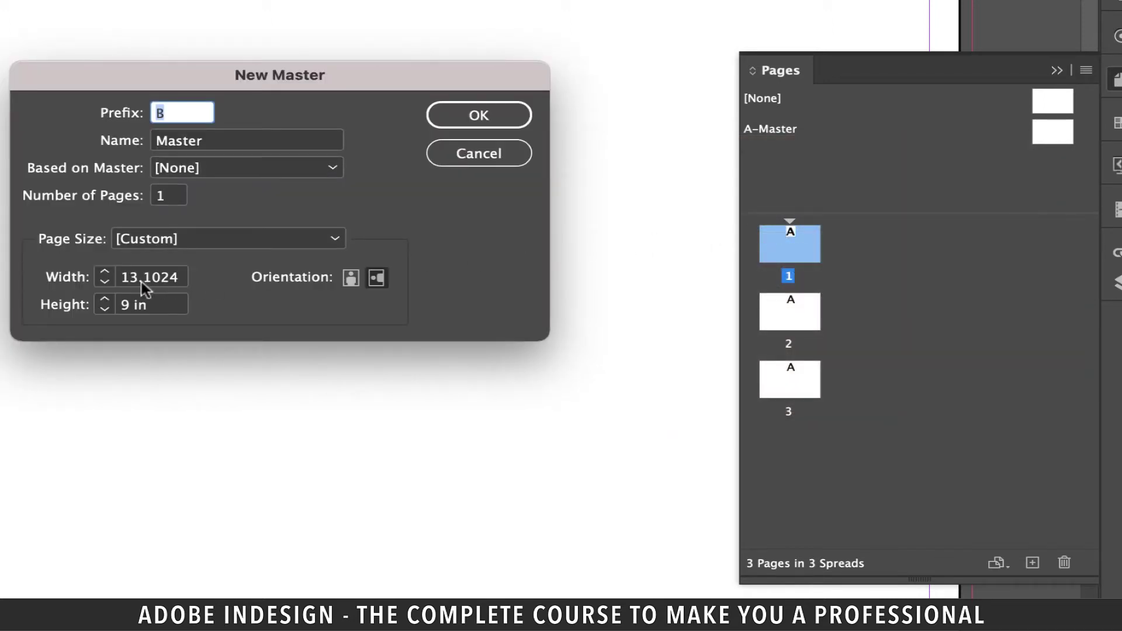
{"action": "left_click", "coordinate": [475, 117]}
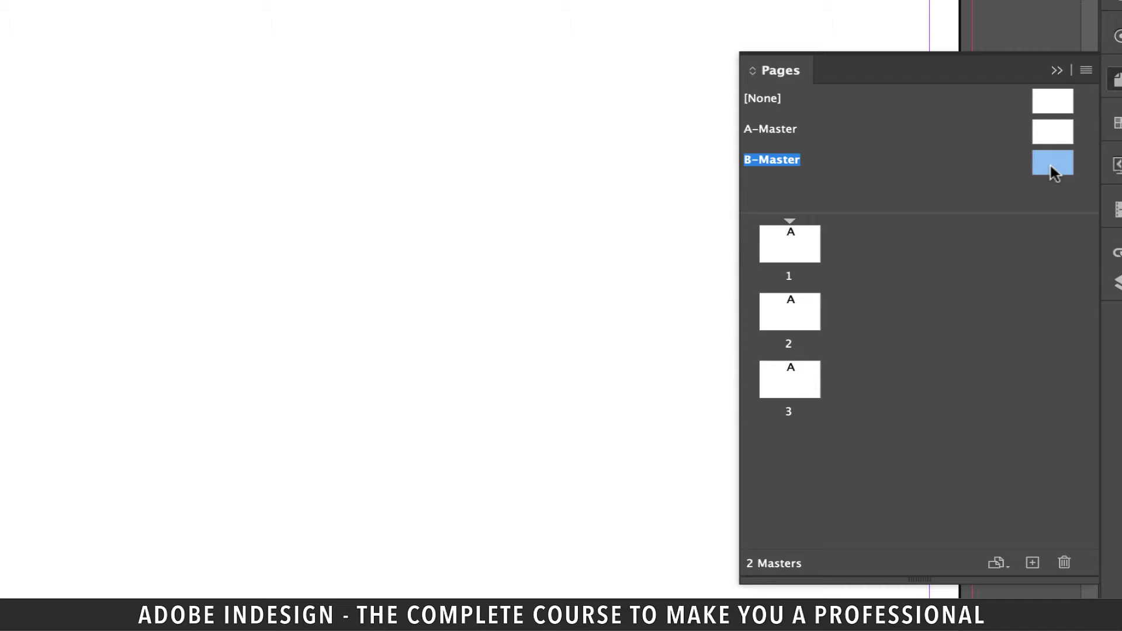
{"action": "left_click_drag", "start_coordinate": [1052, 172], "coordinate": [821, 320]}
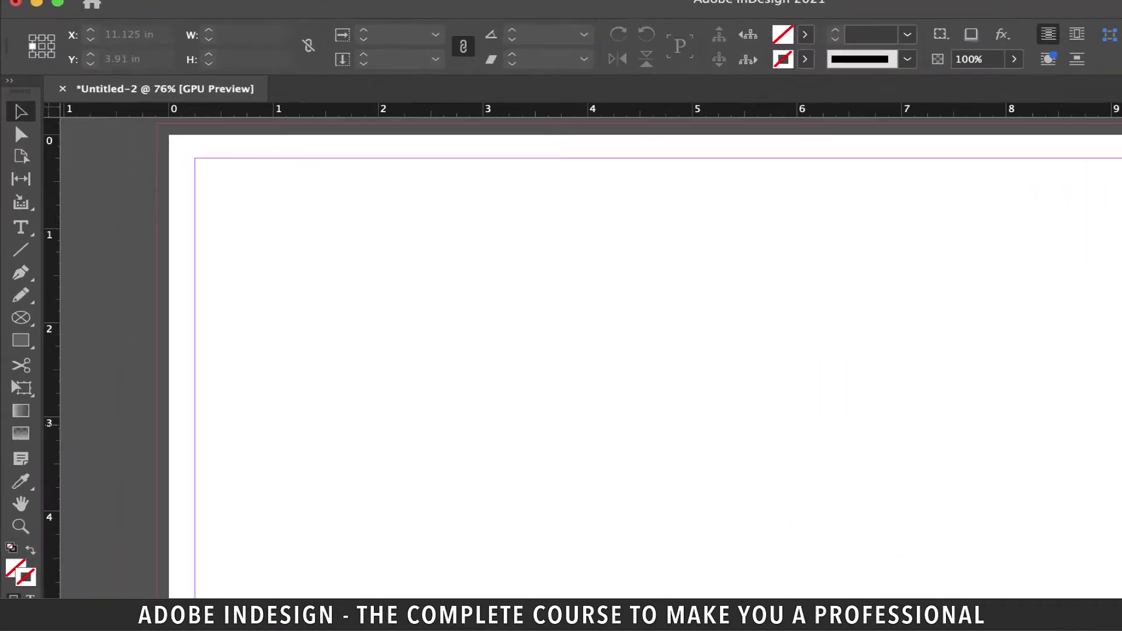
Step: Resize the A-Master page to 3.5 in wide so pages 1 and 3 become flaps
{"action": "left_click", "coordinate": [21, 156]}
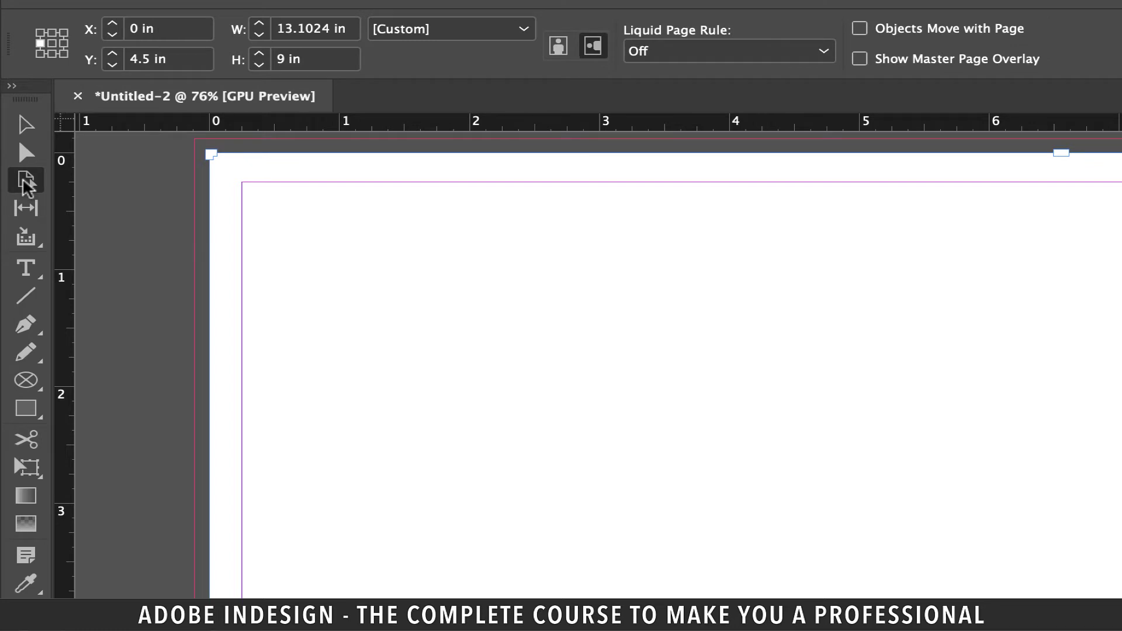
{"action": "left_click", "coordinate": [347, 29]}
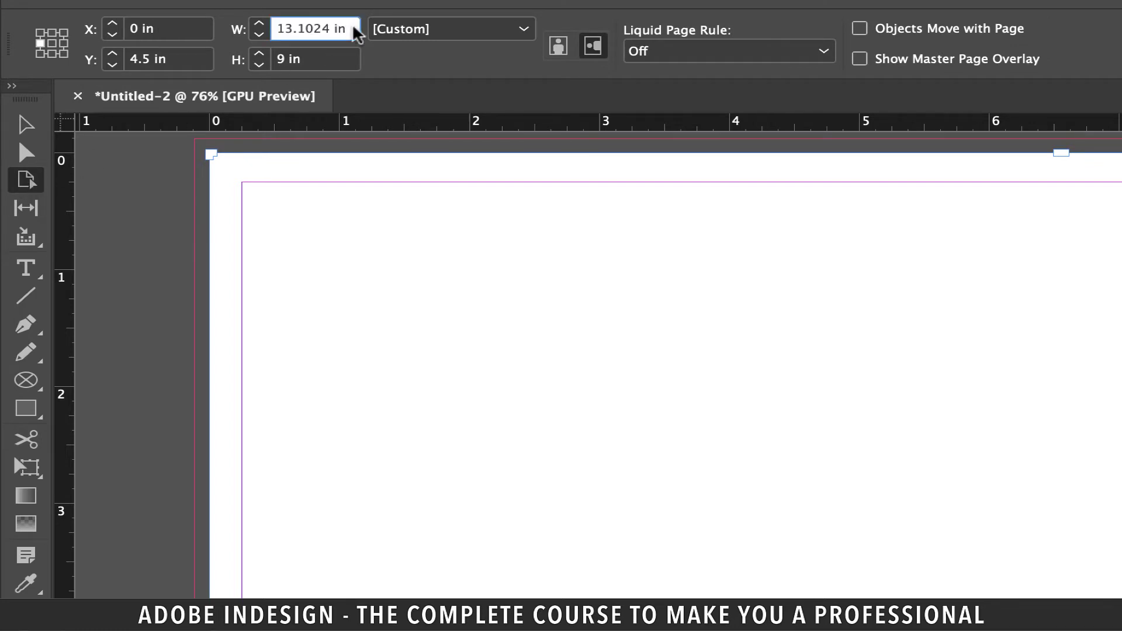
{"action": "triple_click", "coordinate": [353, 28]}
{"action": "type", "text": "3.5"}
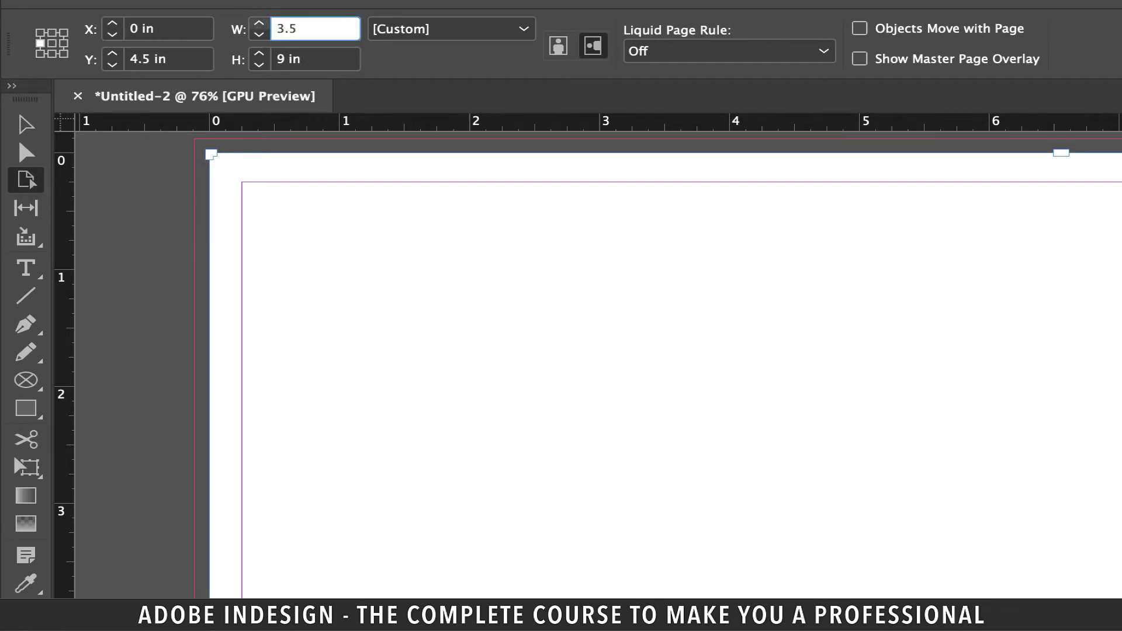
{"action": "key", "text": "Return"}
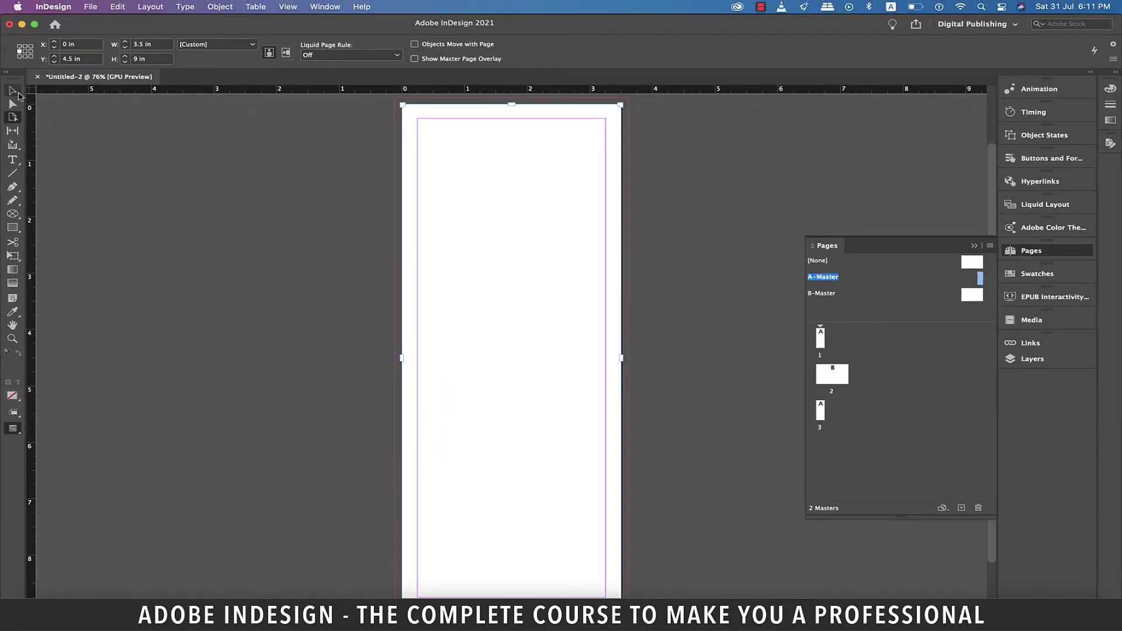
{"action": "left_click", "coordinate": [13, 91]}
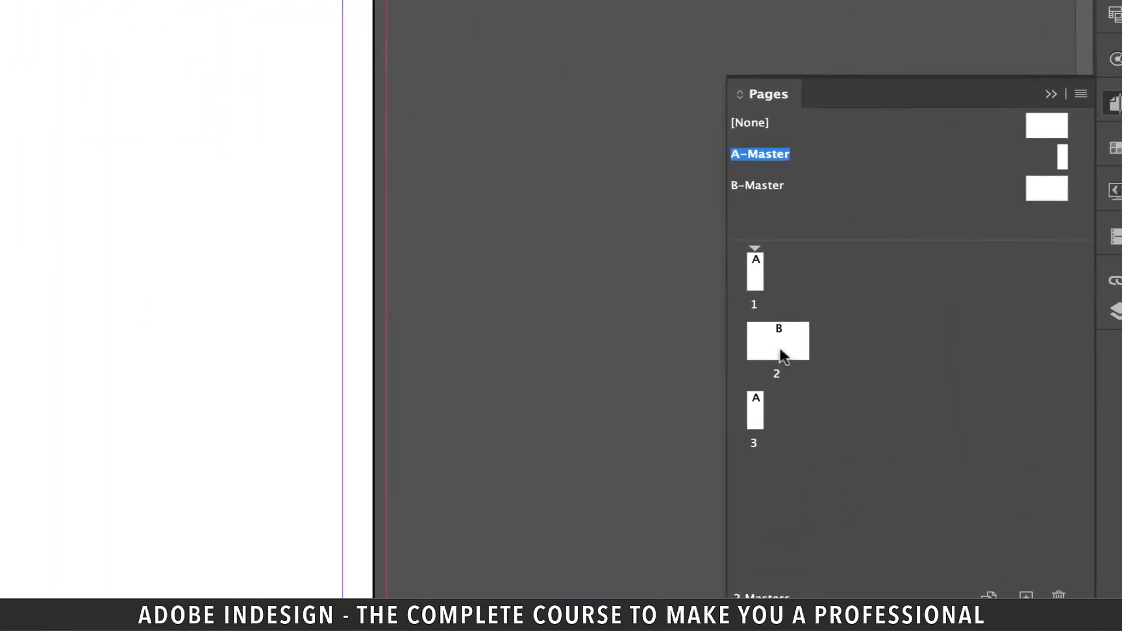
Step: Disable Allow Document Pages to Shuffle in the Pages panel menu
{"action": "left_click", "coordinate": [833, 377]}
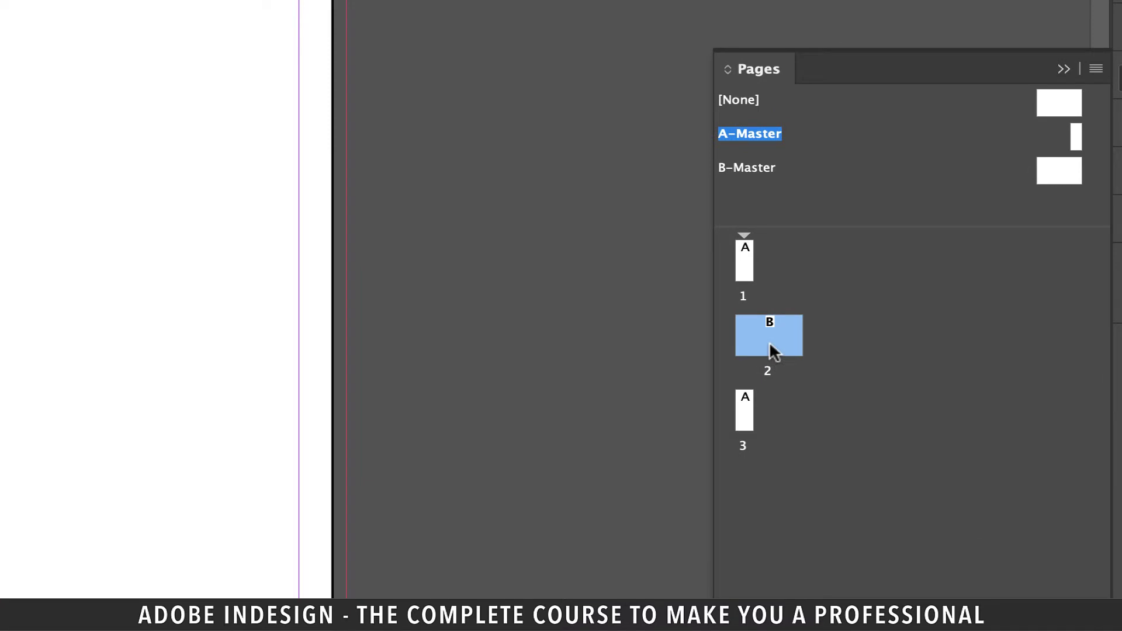
{"action": "left_click_drag", "start_coordinate": [756, 337], "coordinate": [747, 248]}
{"action": "left_click", "coordinate": [1096, 69]}
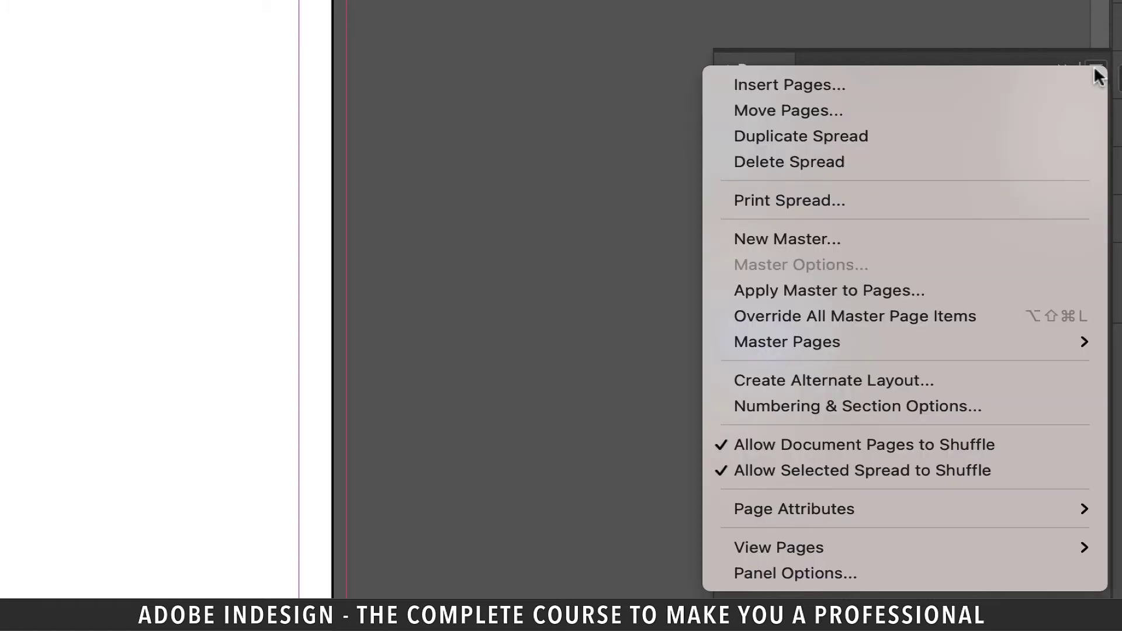
{"action": "left_click", "coordinate": [942, 446]}
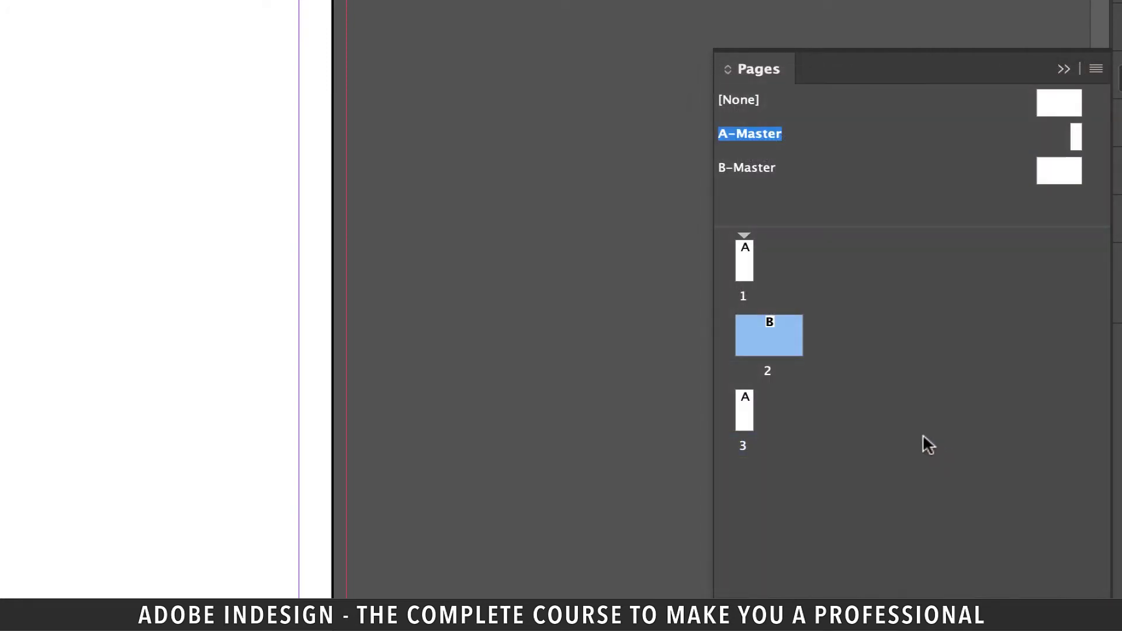
Step: Join pages 2 and 3 beside page 1 into one three-page spread and fit it in view
{"action": "left_click_drag", "start_coordinate": [769, 330], "coordinate": [758, 258]}
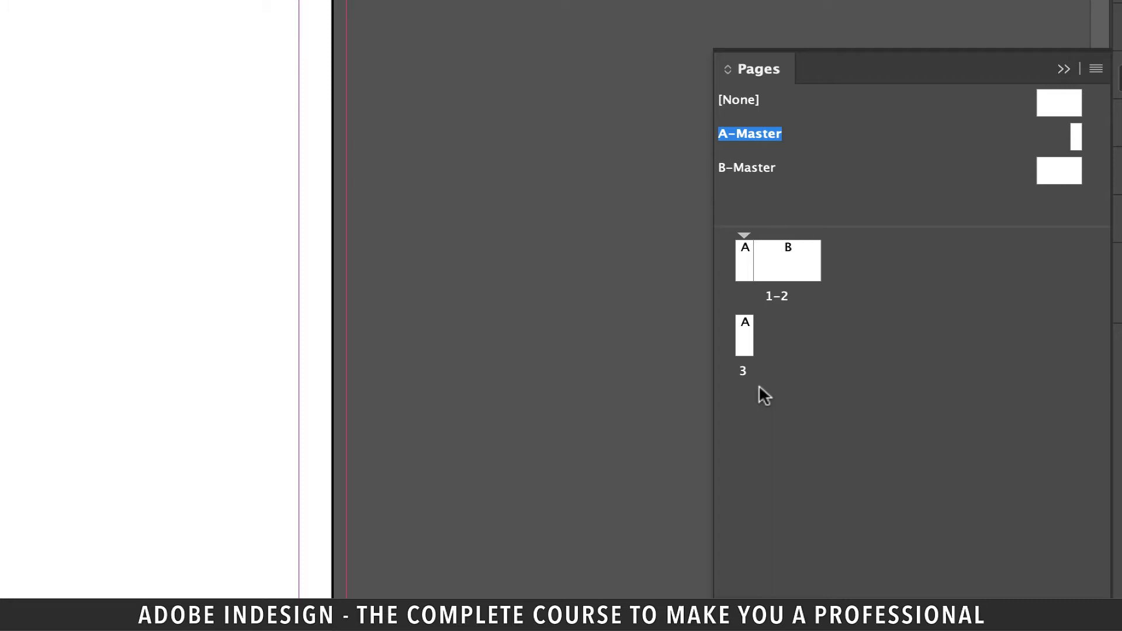
{"action": "left_click_drag", "start_coordinate": [743, 339], "coordinate": [817, 269]}
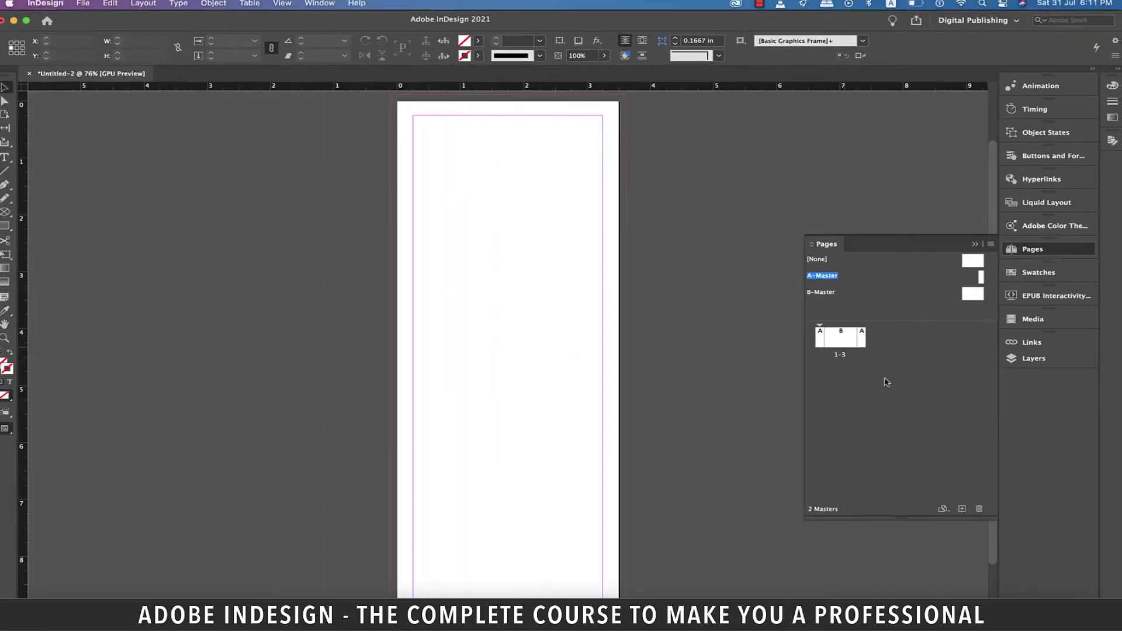
{"action": "left_click", "coordinate": [772, 266]}
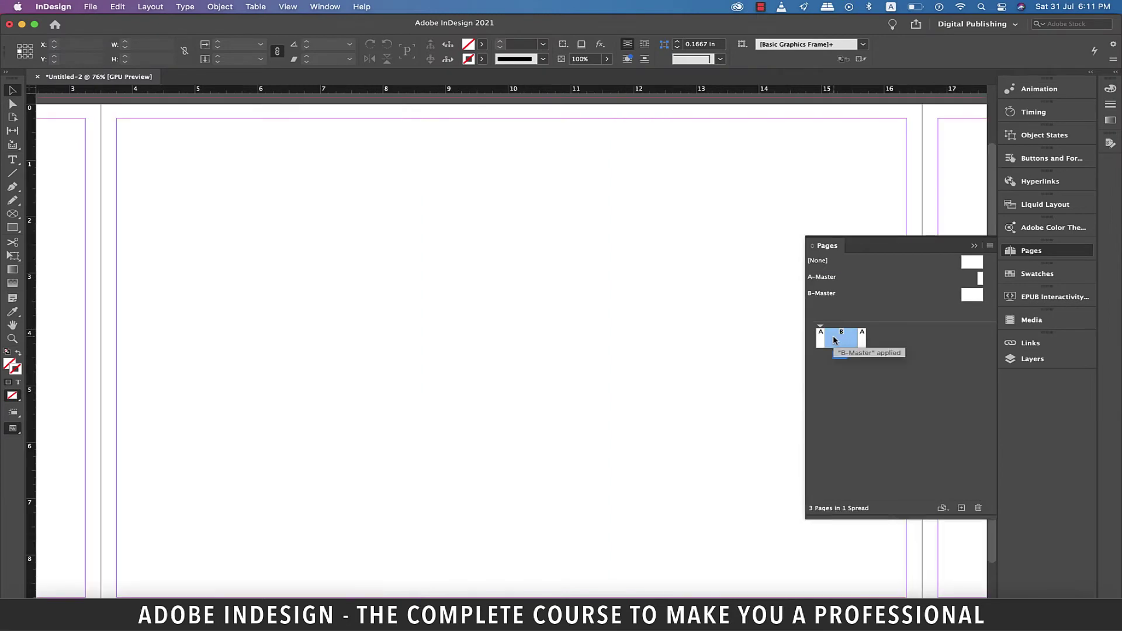
{"action": "left_click", "coordinate": [974, 246]}
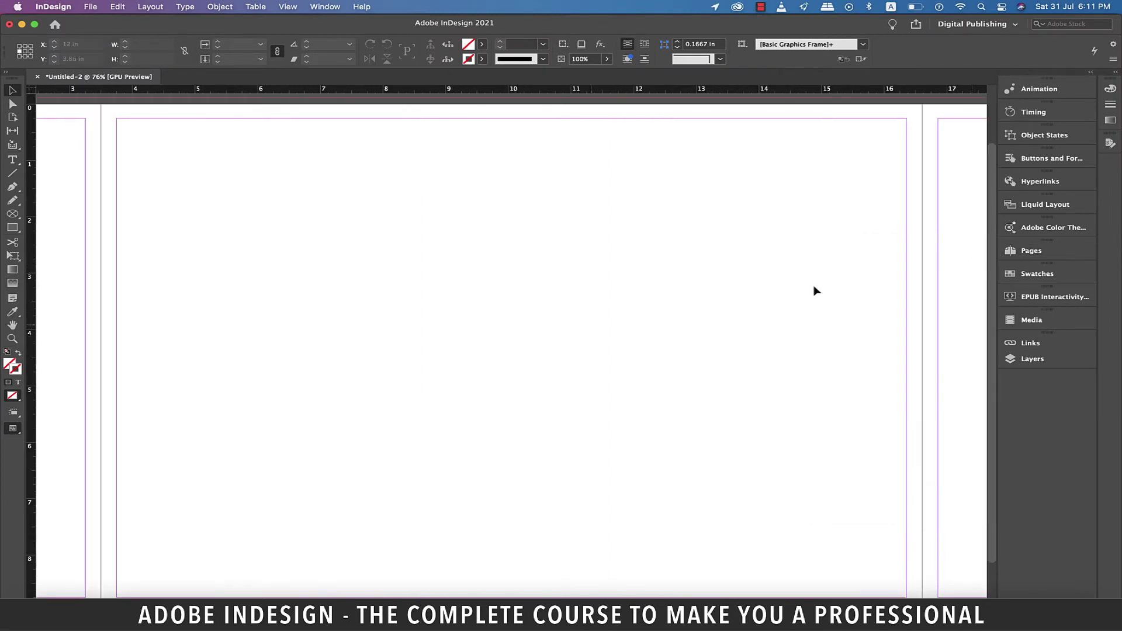
{"action": "key", "text": "super+alt+0"}
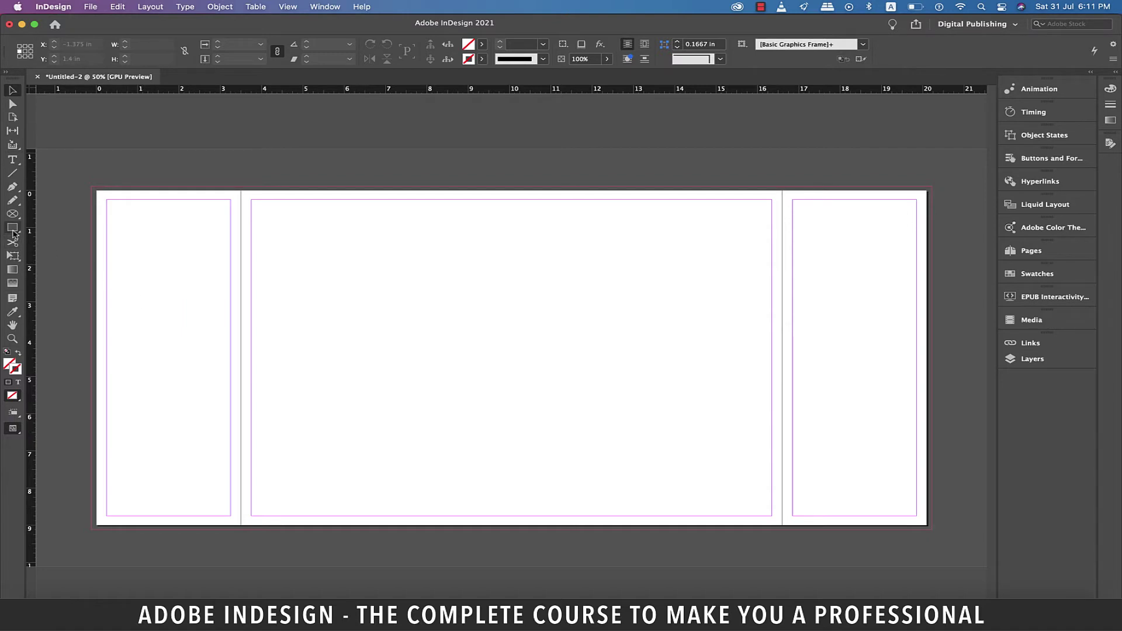
Step: Place a vertical guide at the middle page's centre, about 10.05 in, using a temporary rectangle
{"action": "left_click", "coordinate": [13, 234]}
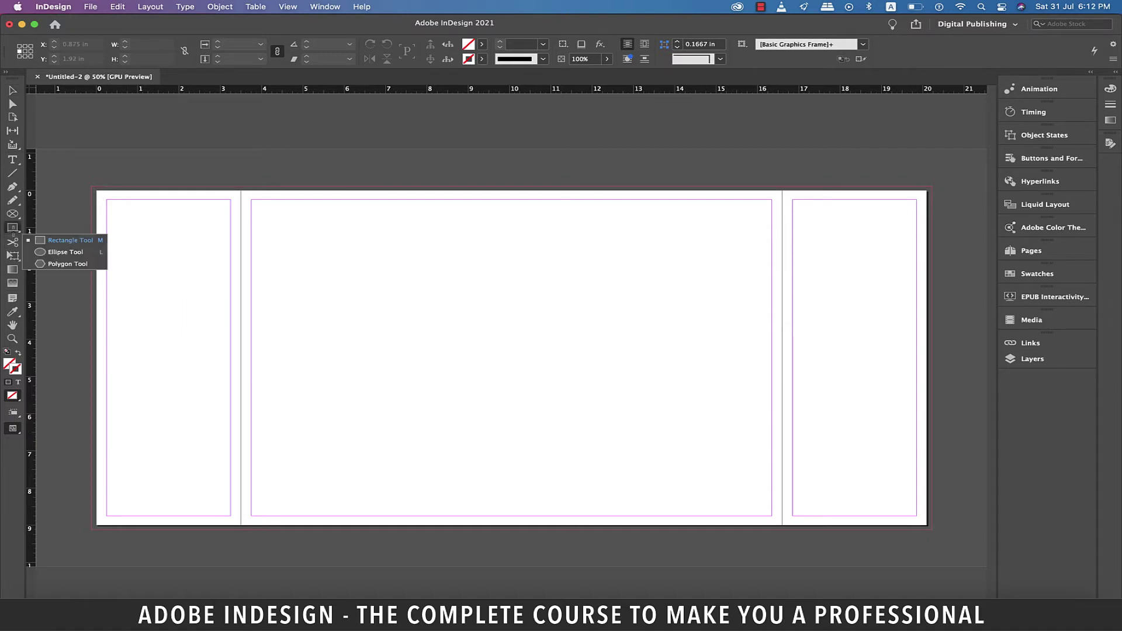
{"action": "left_click", "coordinate": [58, 241]}
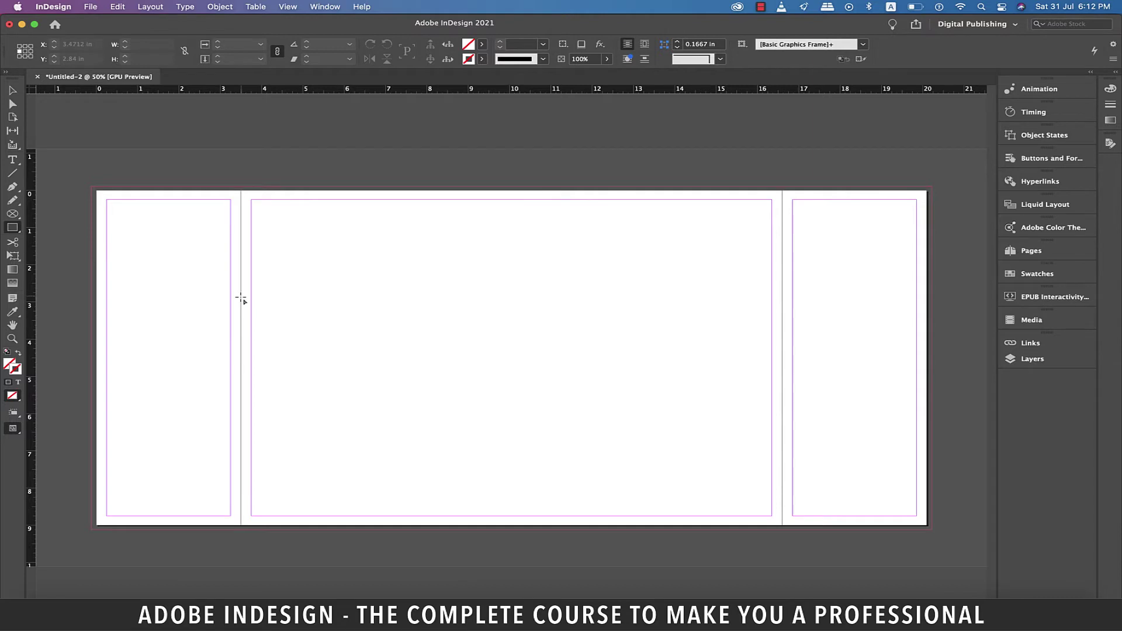
{"action": "left_click_drag", "start_coordinate": [241, 297], "coordinate": [784, 362]}
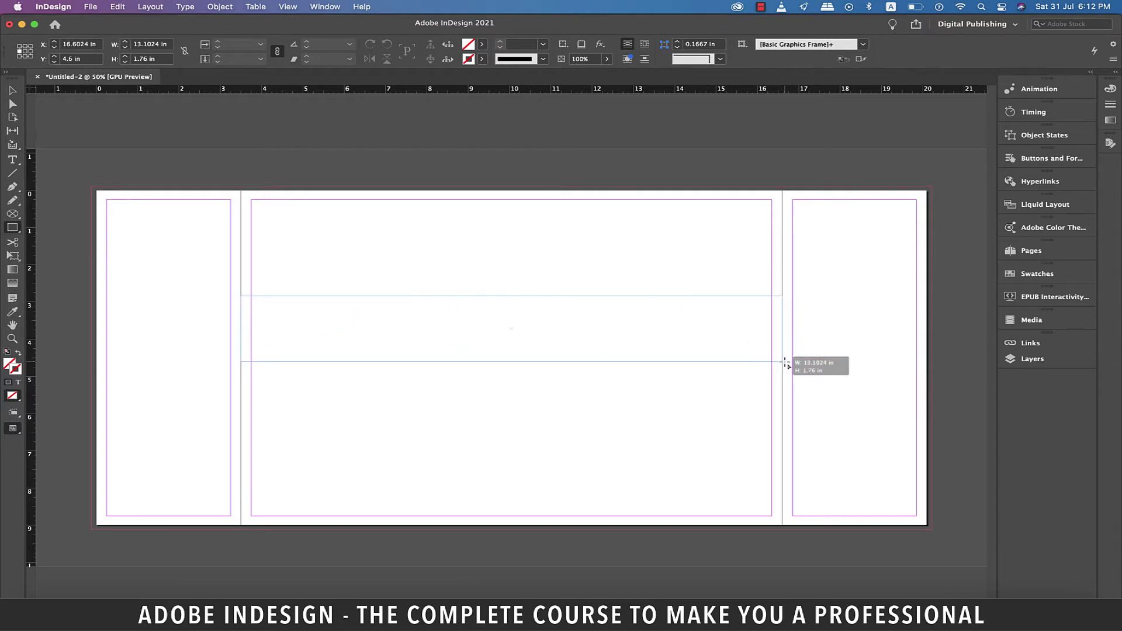
{"action": "left_click_drag", "start_coordinate": [784, 361], "coordinate": [784, 362]}
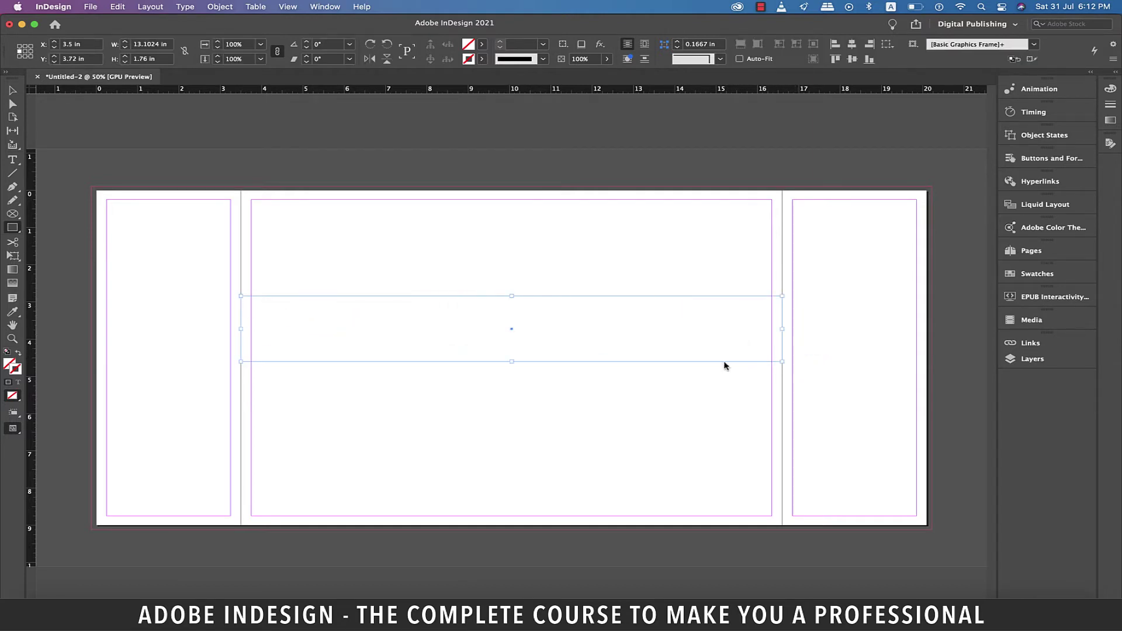
{"action": "left_click_drag", "start_coordinate": [34, 373], "coordinate": [513, 439]}
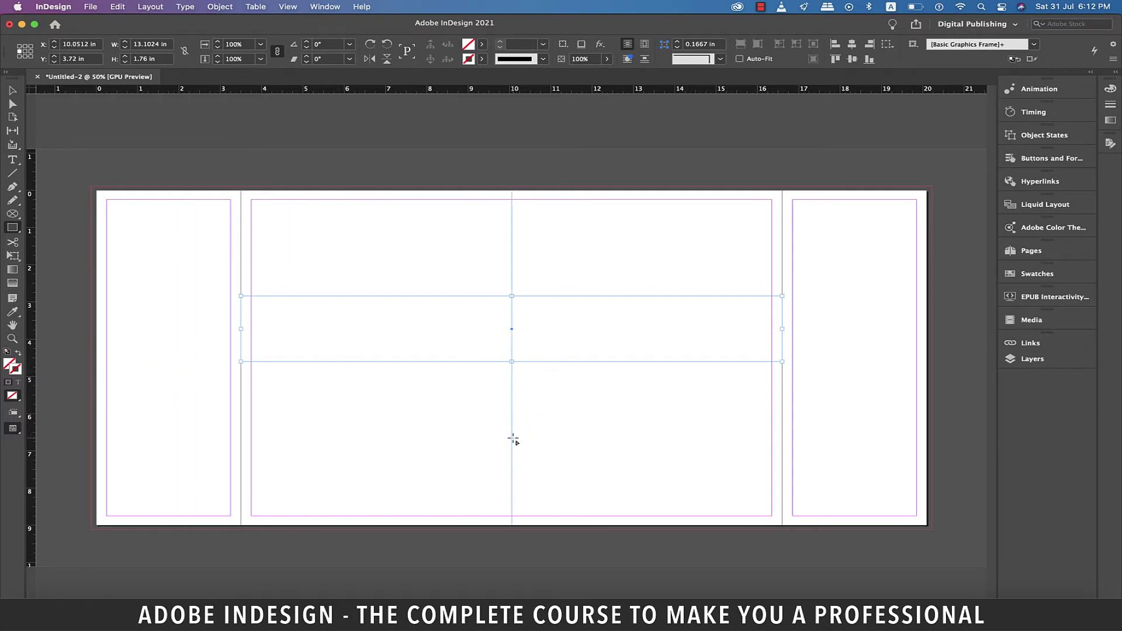
{"action": "key", "text": "v"}
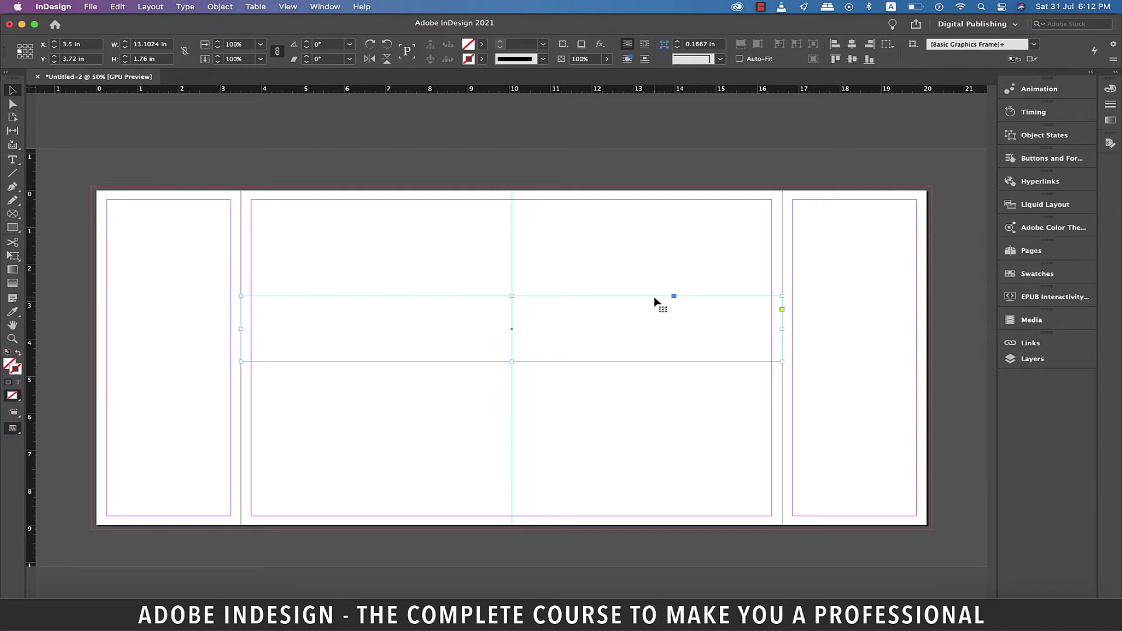
{"action": "key", "text": "Delete"}
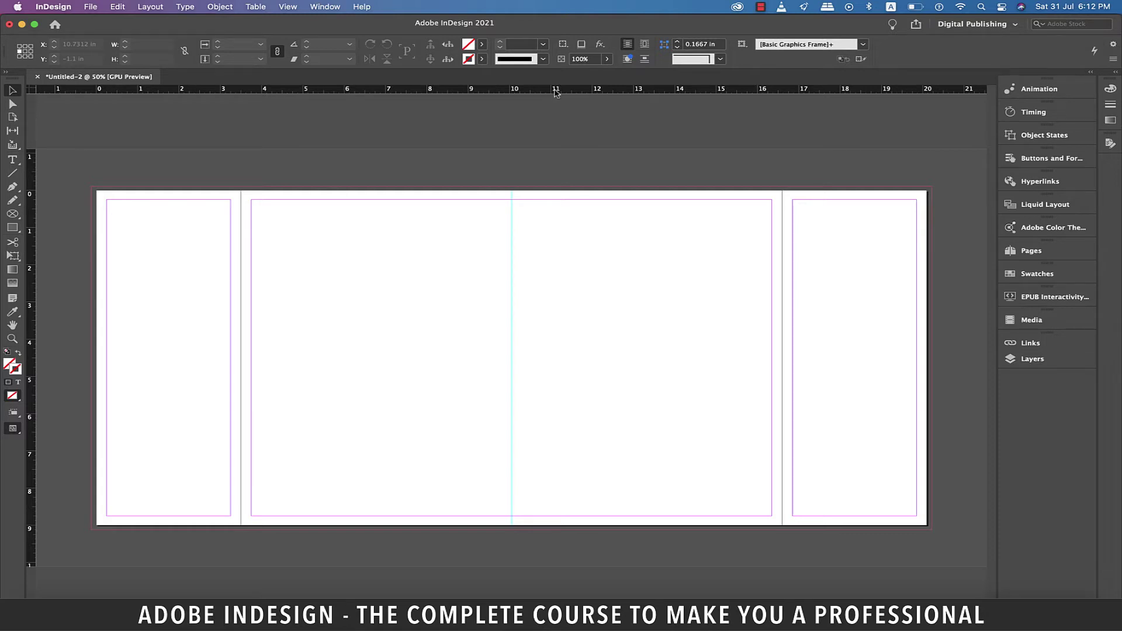
Step: Switch both rulers to millimetres and move the ruler origin to the centre guide
{"action": "right_click", "coordinate": [556, 93]}
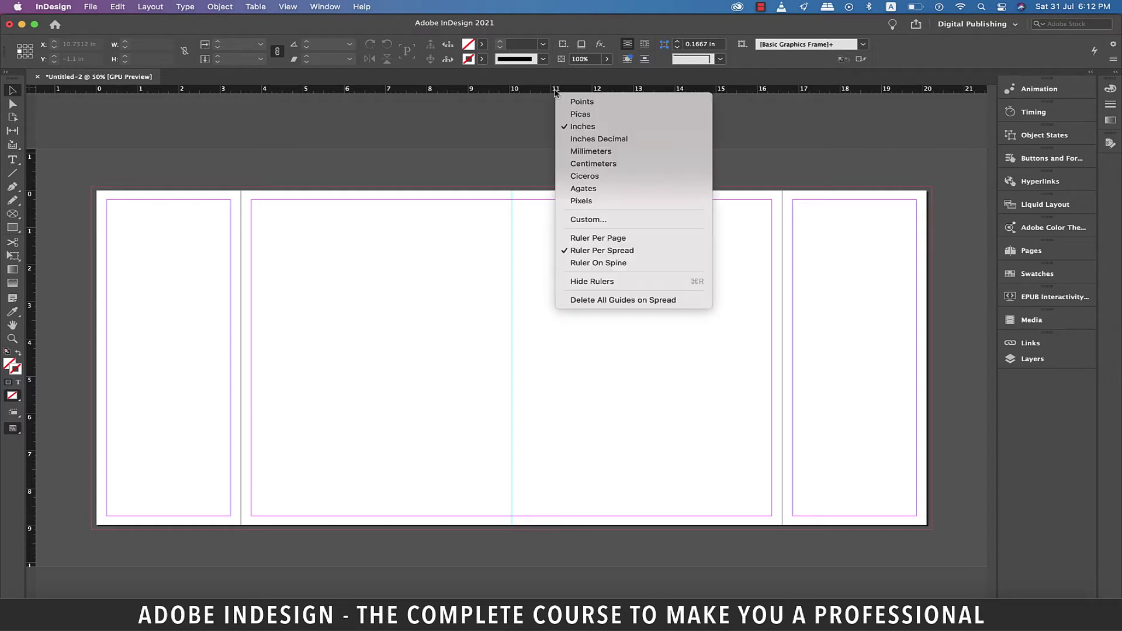
{"action": "left_click", "coordinate": [597, 154]}
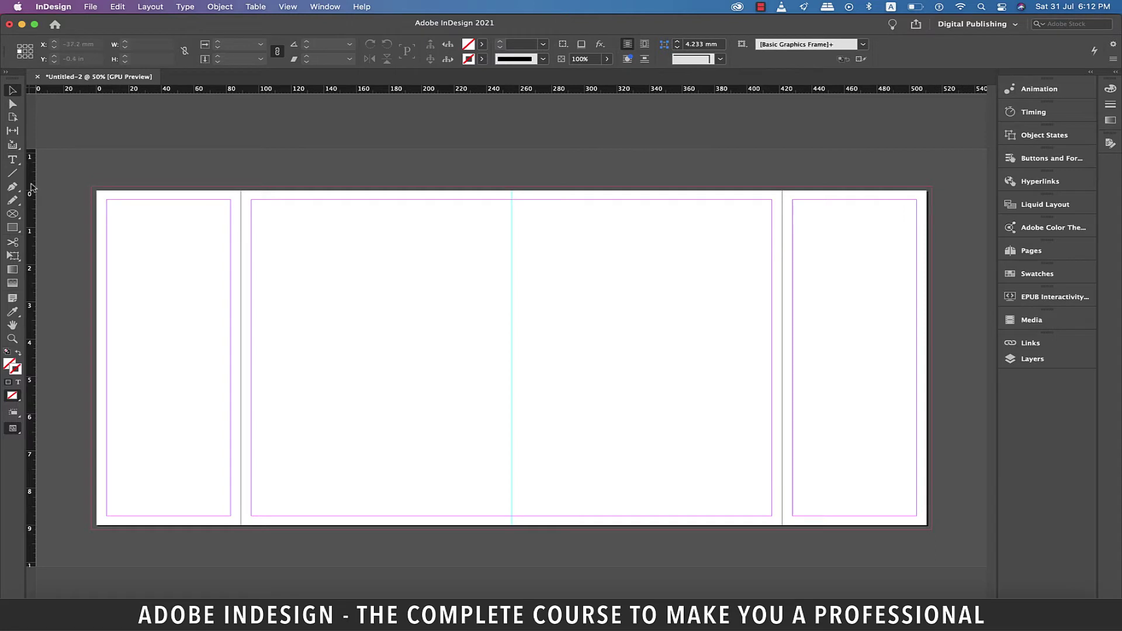
{"action": "right_click", "coordinate": [32, 187]}
{"action": "left_click", "coordinate": [73, 247]}
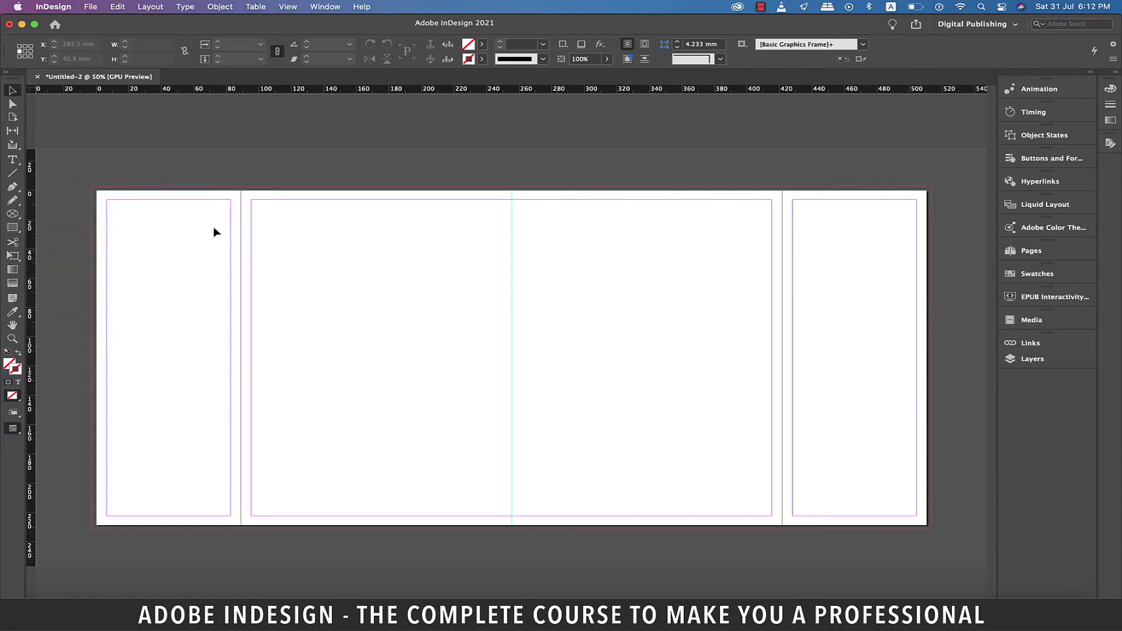
{"action": "key", "text": "super+equal"}
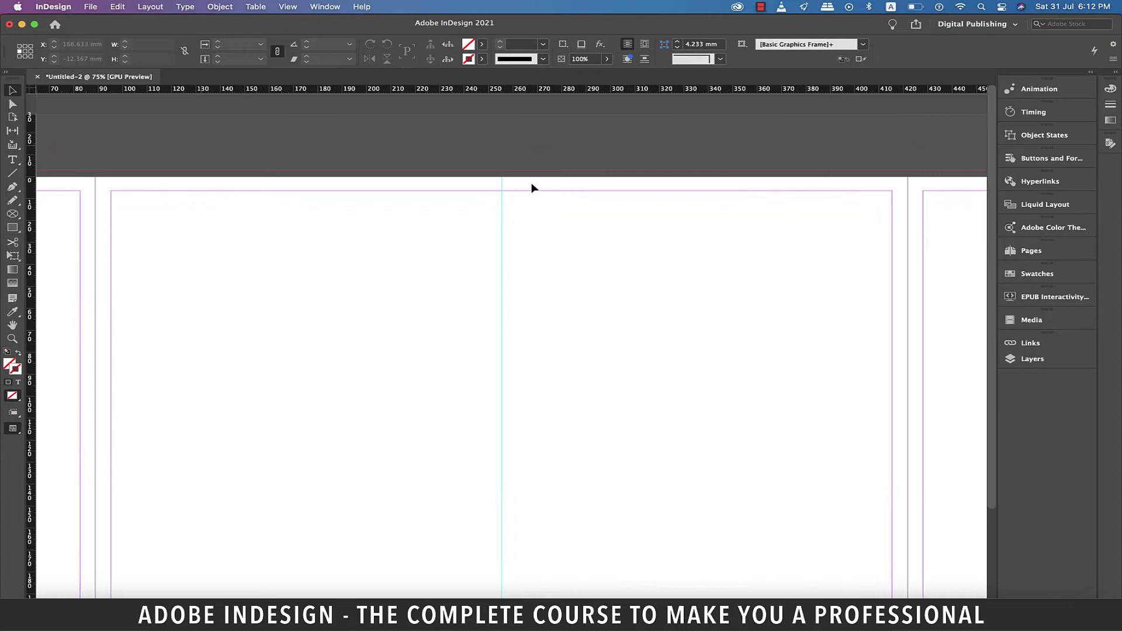
{"action": "left_click_drag", "start_coordinate": [32, 92], "coordinate": [503, 179]}
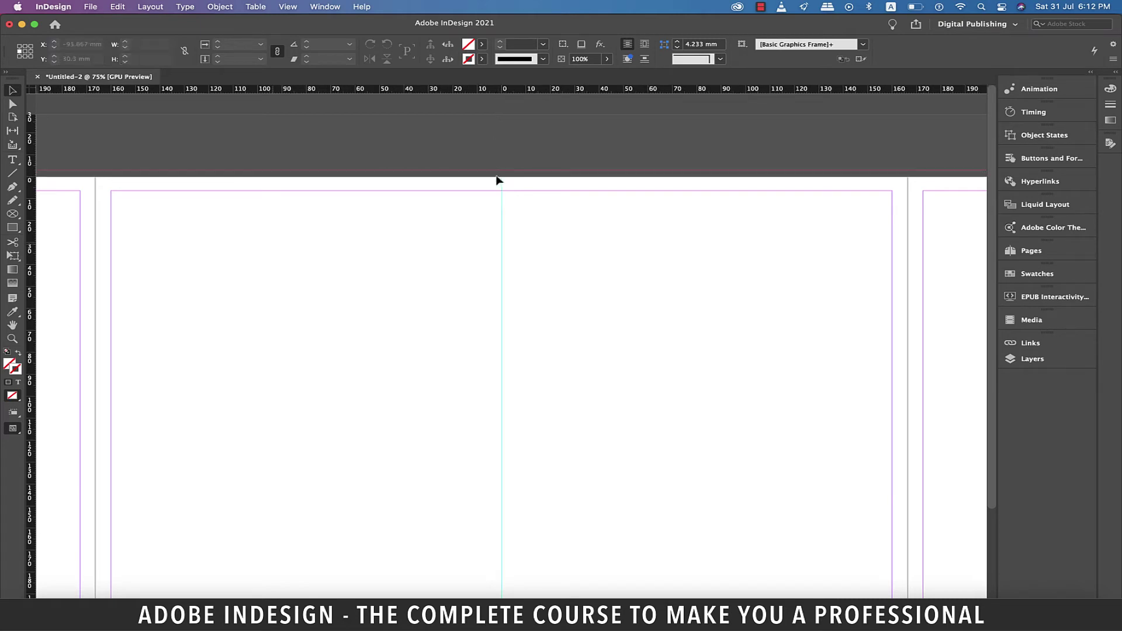
Step: Add vertical guides about 14 mm either side of centre marking the 28 mm spine
{"action": "scroll", "coordinate": [422, 184], "scroll_direction": "up", "scroll_amount": 1}
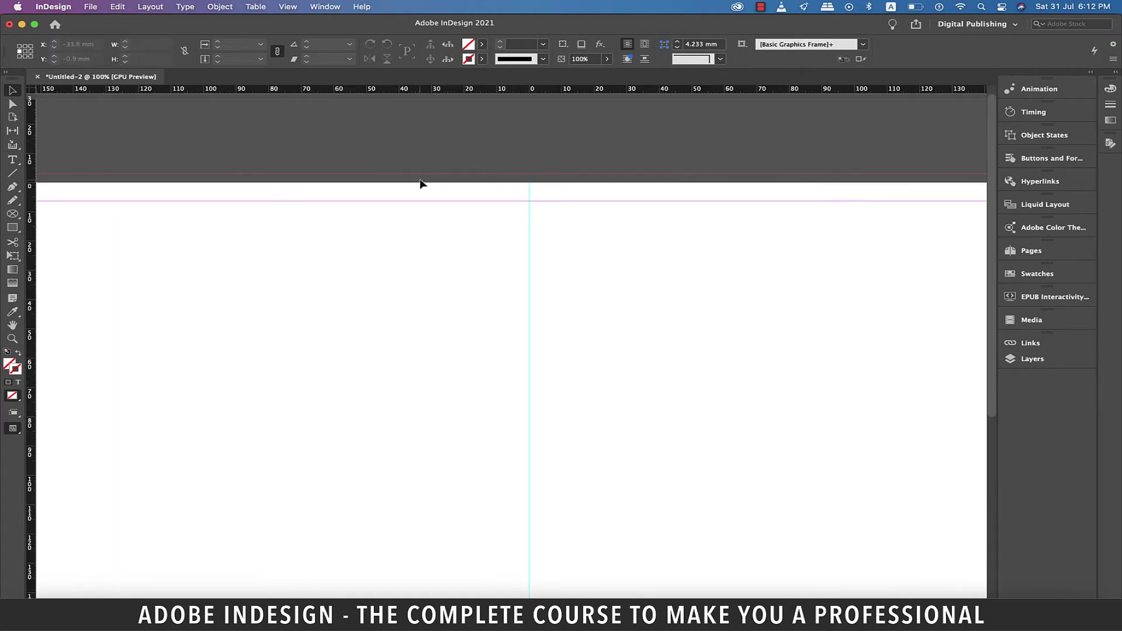
{"action": "scroll", "coordinate": [539, 236], "scroll_direction": "up", "scroll_amount": 3}
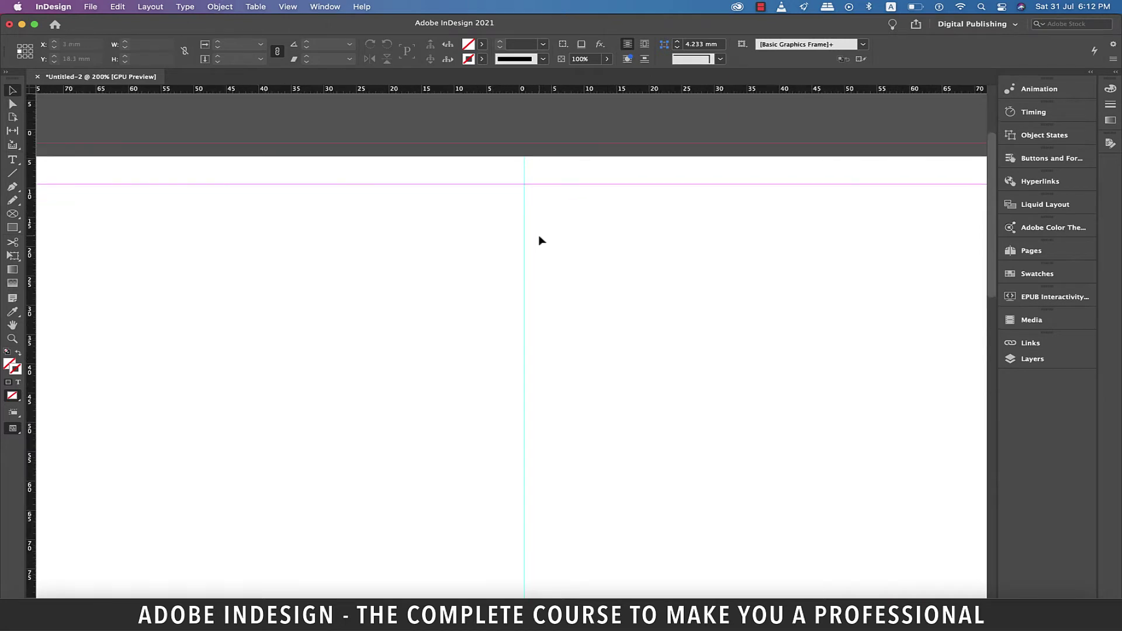
{"action": "left_click_drag", "start_coordinate": [34, 263], "coordinate": [609, 295]}
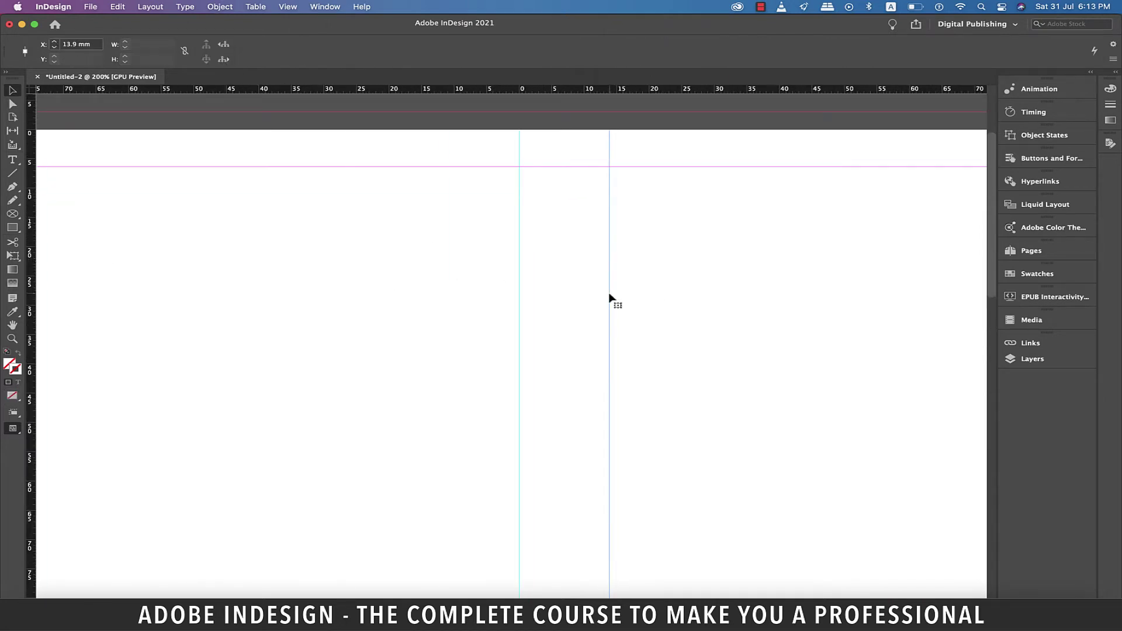
{"action": "left_click_drag", "start_coordinate": [506, 293], "coordinate": [428, 274]}
{"action": "left_click", "coordinate": [725, 116]}
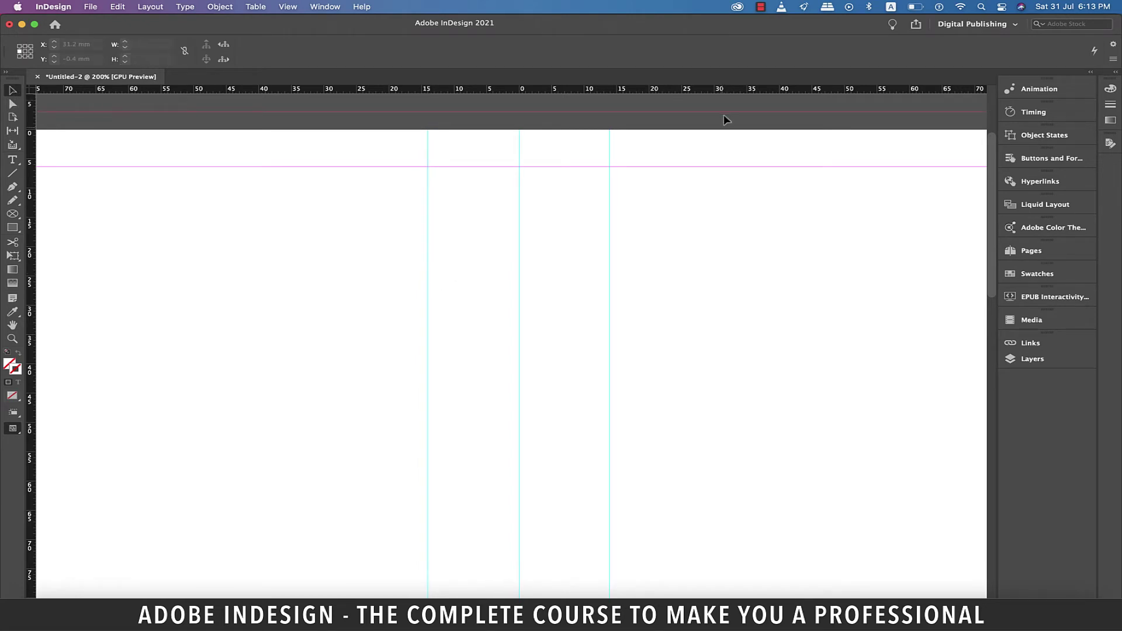
{"action": "key", "text": "super+alt+0"}
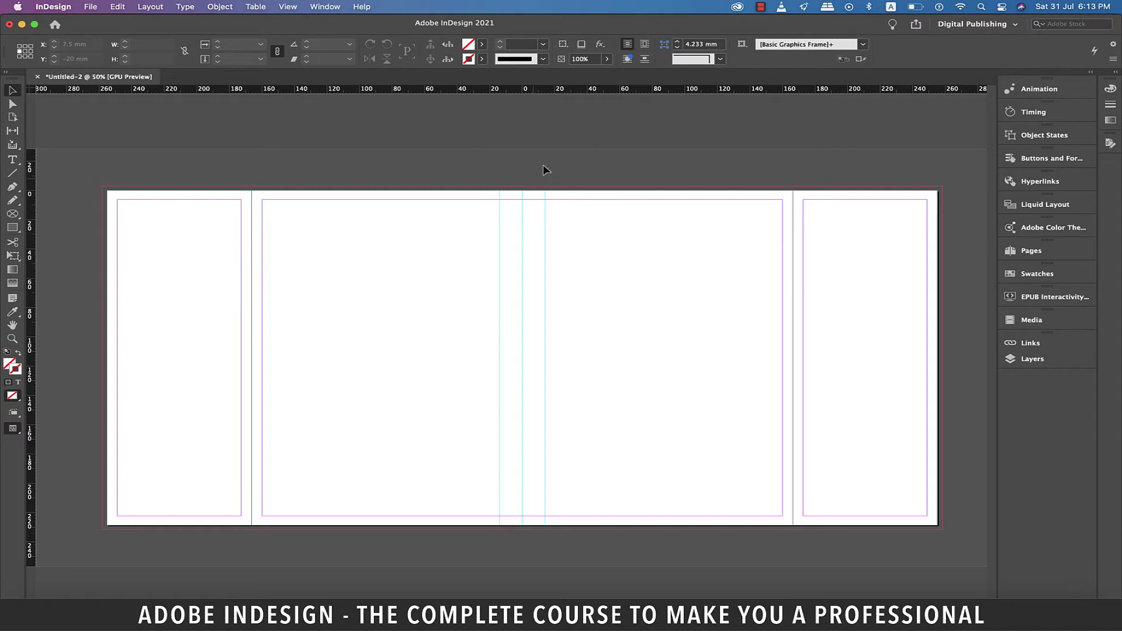
Step: Draw a rectangle between the spine guides filled with [Black]
{"action": "key", "text": "m"}
{"action": "mouse_move", "coordinate": [500, 189]}
{"action": "left_mouse_down"}
{"action": "mouse_move", "coordinate": [543, 286]}
{"action": "mouse_move", "coordinate": [526, 534]}
{"action": "left_mouse_up"}
{"action": "left_click", "coordinate": [482, 45]}
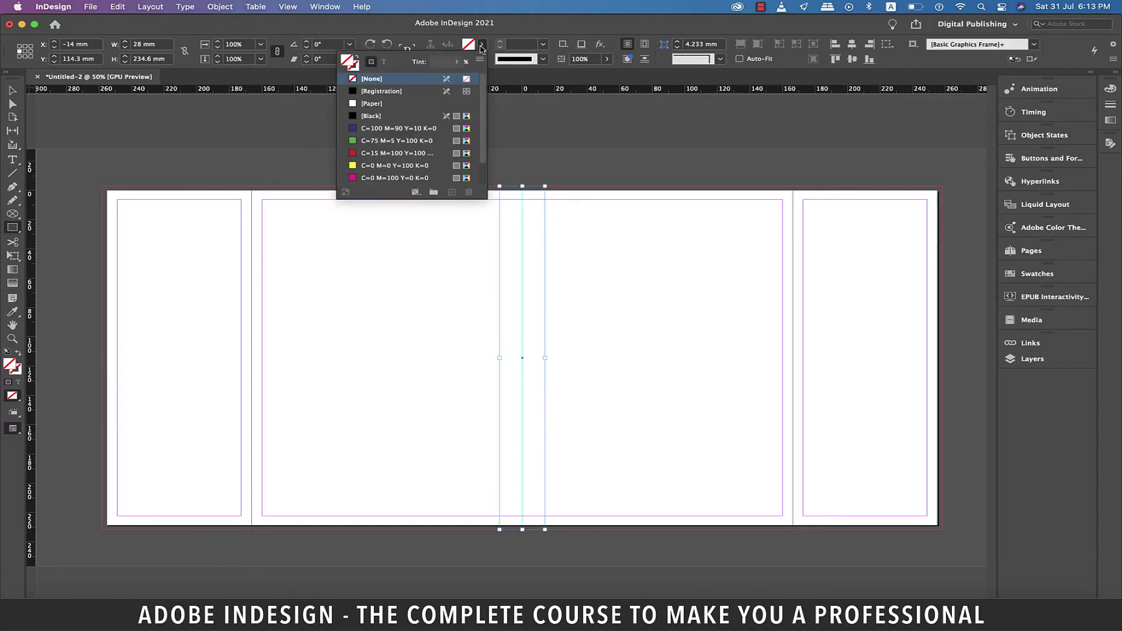
{"action": "left_click", "coordinate": [370, 115]}
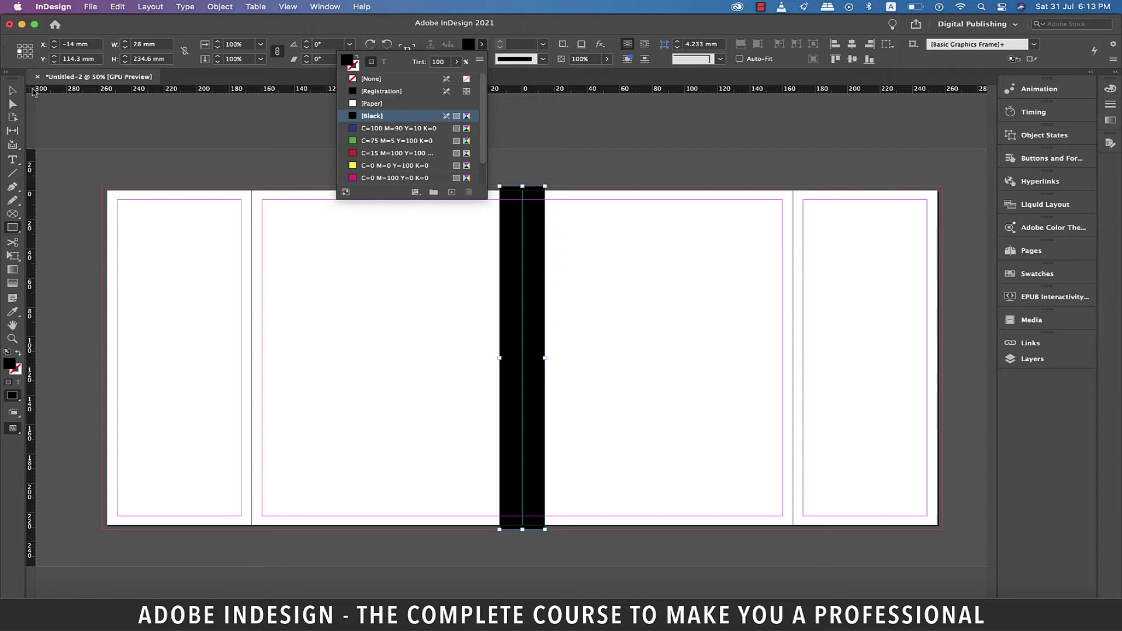
{"action": "key", "text": "v"}
{"action": "left_click", "coordinate": [588, 162]}
Step: Switch the horizontal and vertical rulers back to inches
{"action": "scroll", "coordinate": [588, 163], "scroll_direction": "right", "scroll_amount": 2}
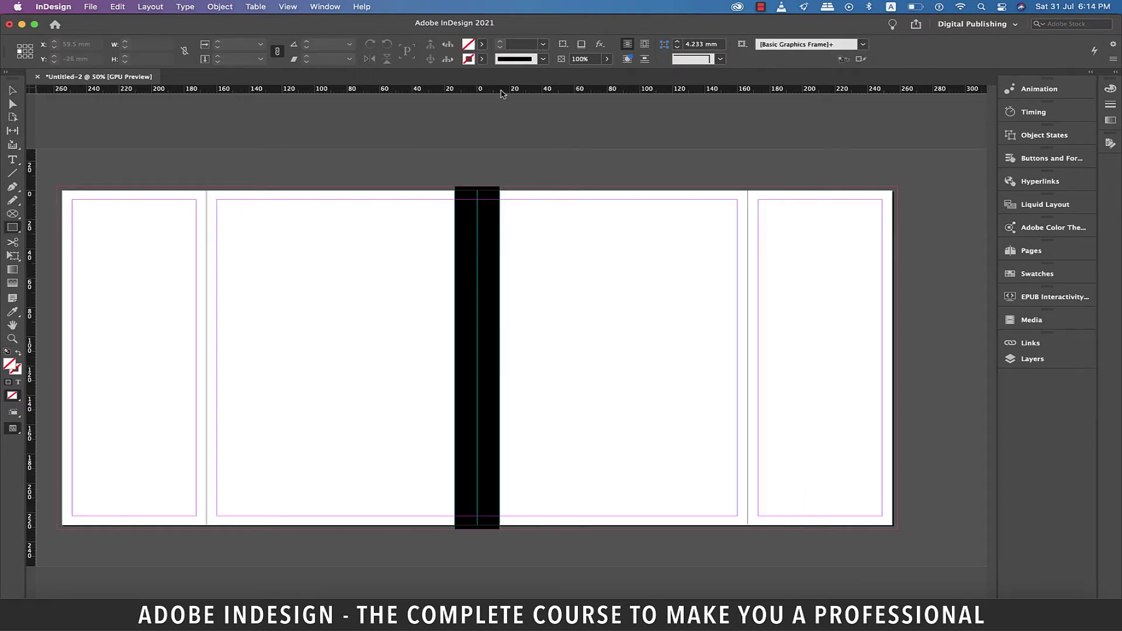
{"action": "right_click", "coordinate": [502, 90]}
{"action": "left_click", "coordinate": [531, 127]}
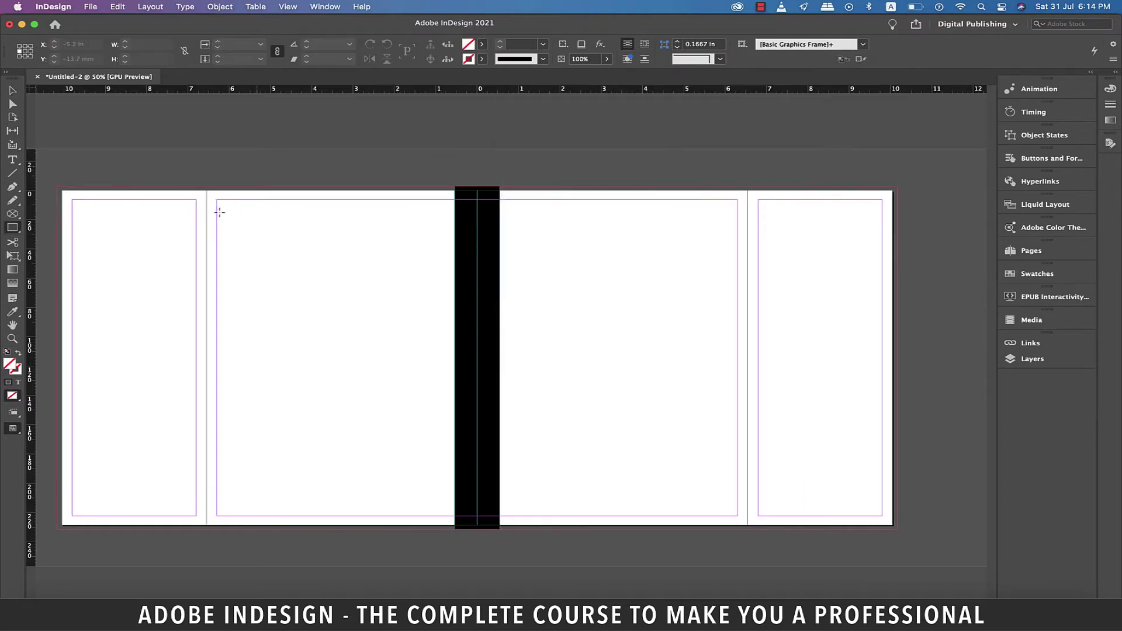
{"action": "right_click", "coordinate": [31, 264]}
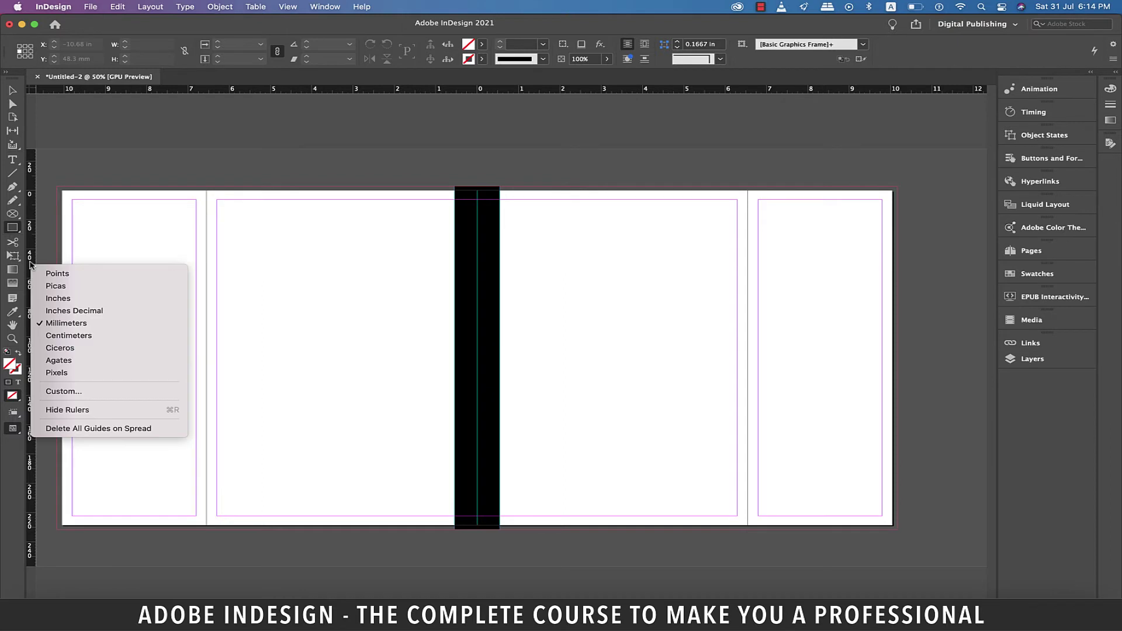
{"action": "left_click", "coordinate": [58, 298]}
Step: Place the sunset tree cover photo in a frame spanning the whole front cover page
{"action": "key", "text": "f"}
{"action": "scroll", "coordinate": [62, 231], "scroll_direction": "left", "scroll_amount": 3}
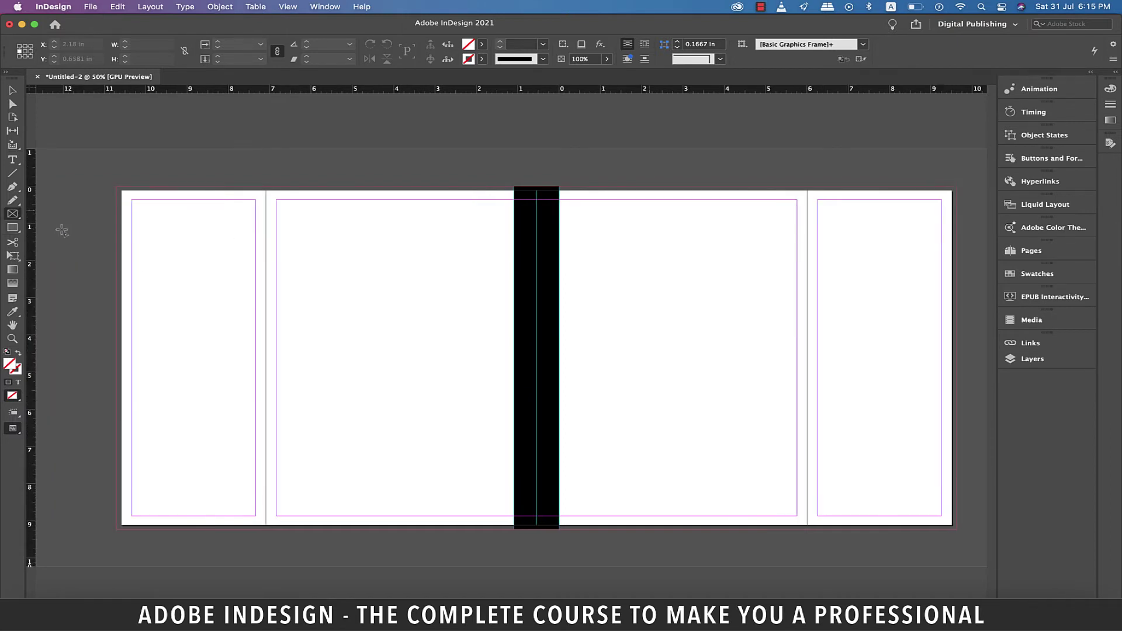
{"action": "left_click_drag", "start_coordinate": [559, 187], "coordinate": [824, 553]}
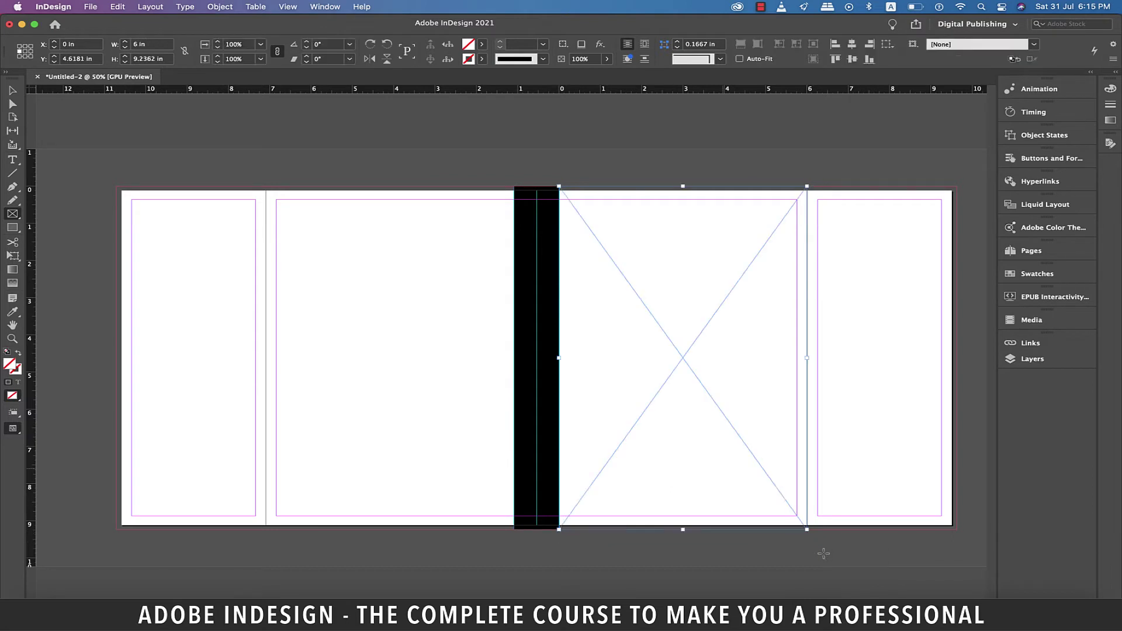
{"action": "left_click", "coordinate": [91, 6]}
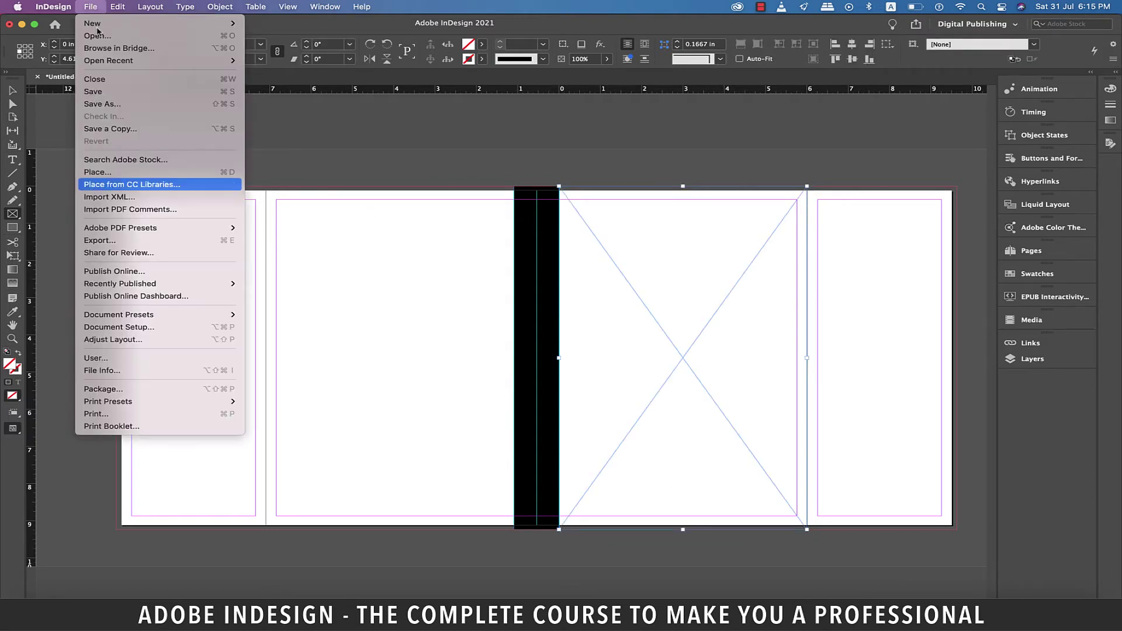
{"action": "left_click", "coordinate": [123, 173]}
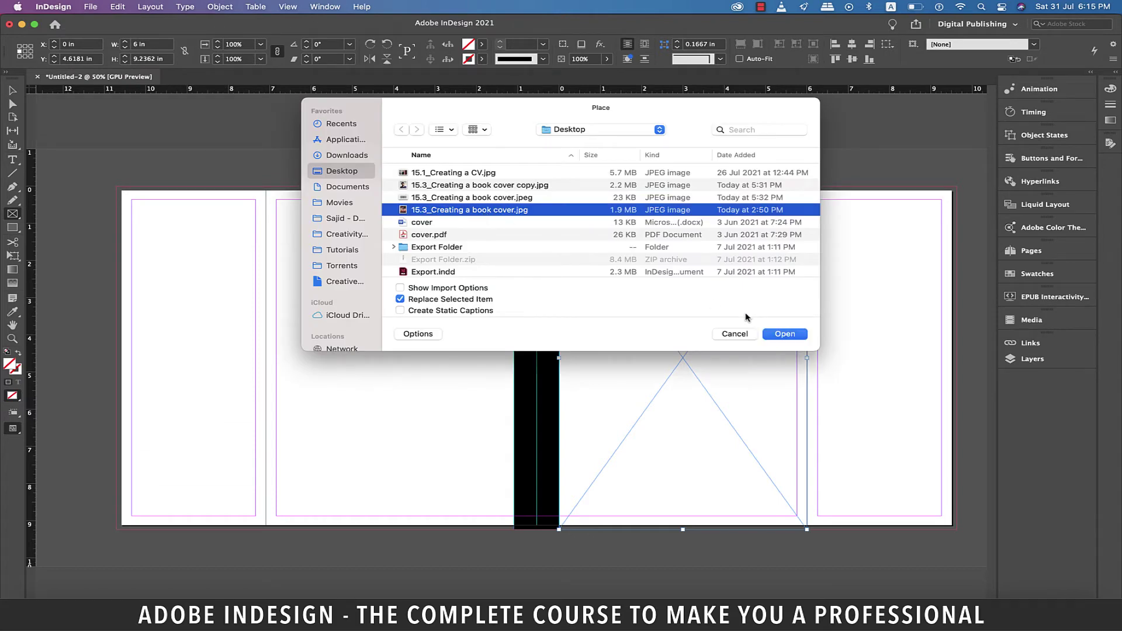
{"action": "left_click", "coordinate": [785, 333]}
{"action": "key", "text": "v"}
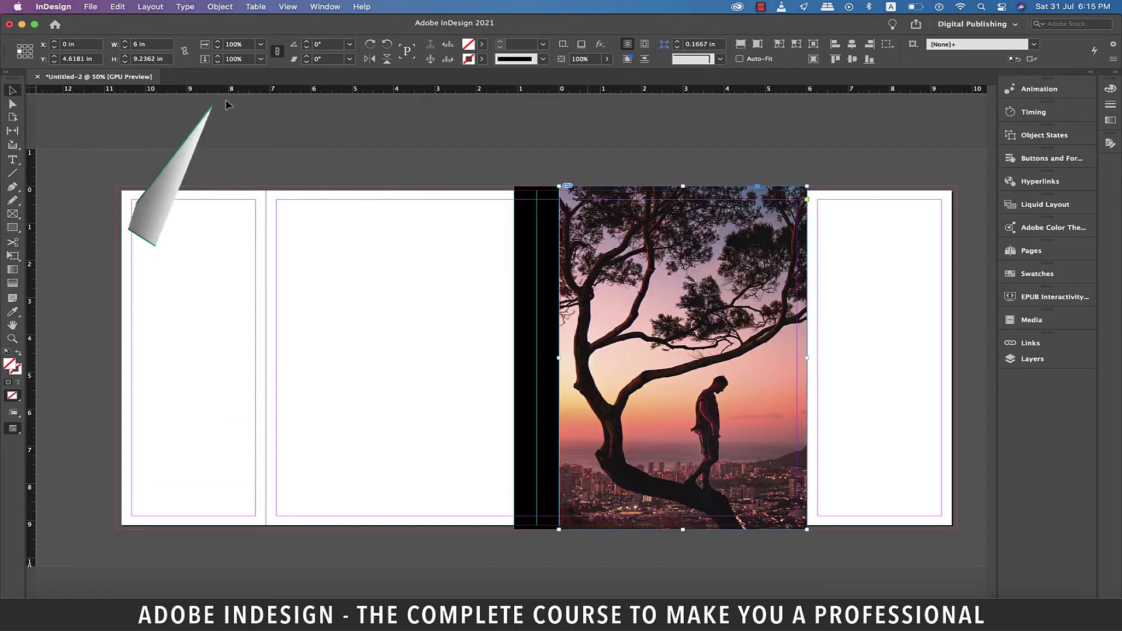
{"action": "left_click", "coordinate": [684, 130]}
Step: Select the black spine rectangle beside the front cover
{"action": "scroll", "coordinate": [592, 242], "scroll_direction": "right", "scroll_amount": 2}
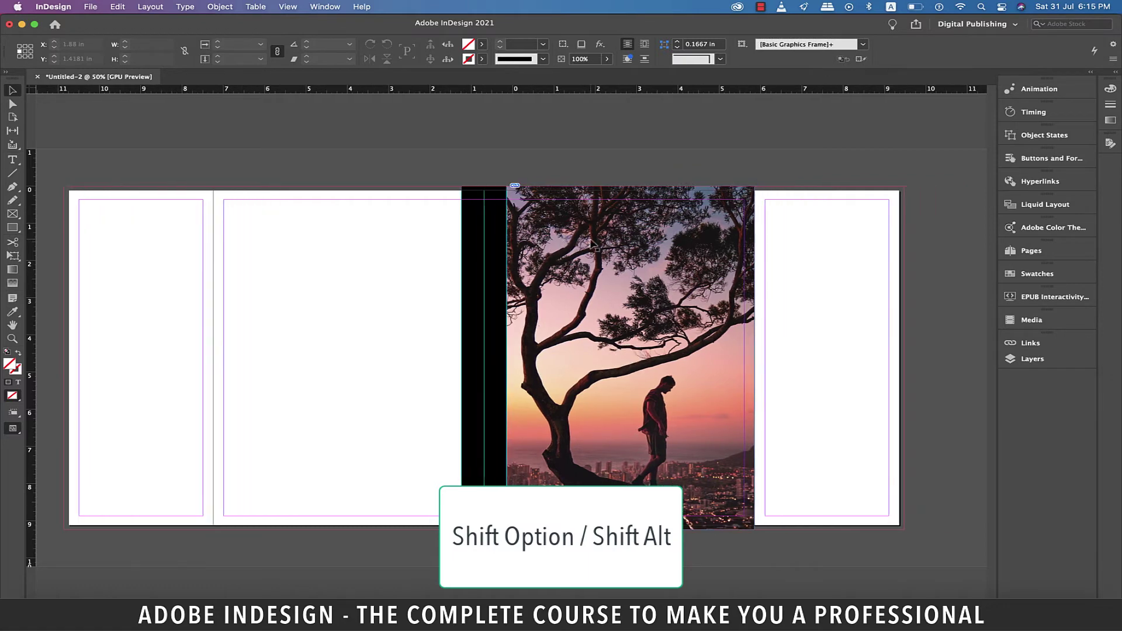
{"action": "scroll", "coordinate": [592, 242], "scroll_direction": "right", "scroll_amount": 1}
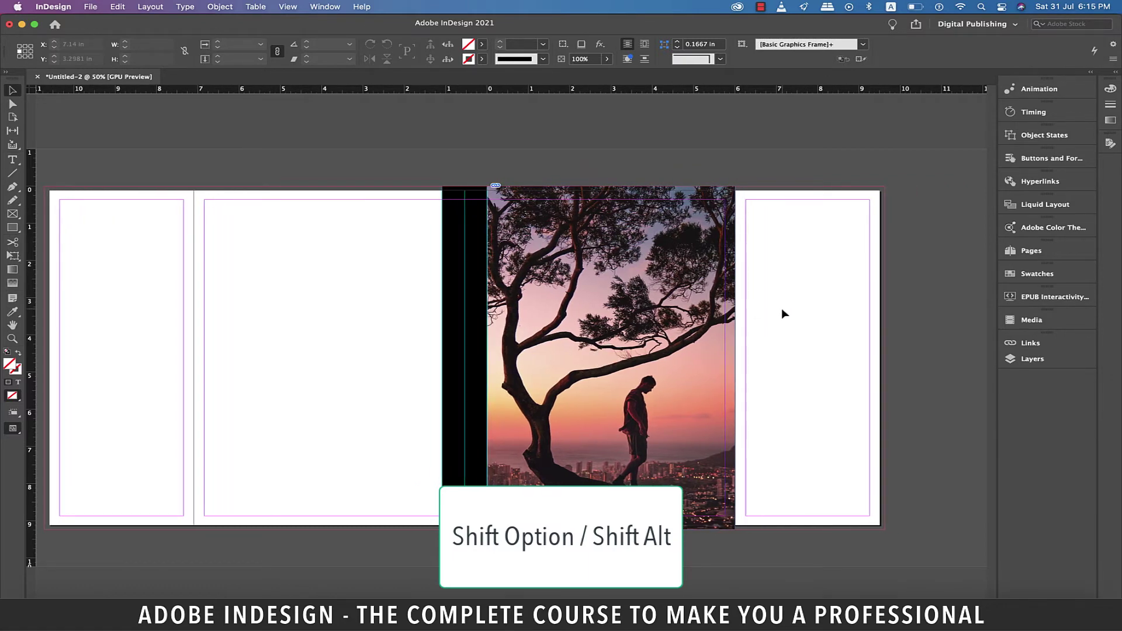
{"action": "scroll", "coordinate": [643, 351], "scroll_direction": "left", "scroll_amount": 1}
{"action": "left_click", "coordinate": [500, 390]}
Step: Copy the black spine panel onto both flaps and stretch a copy across the back cover
{"action": "left_click_drag", "start_coordinate": [500, 391], "coordinate": [795, 402]}
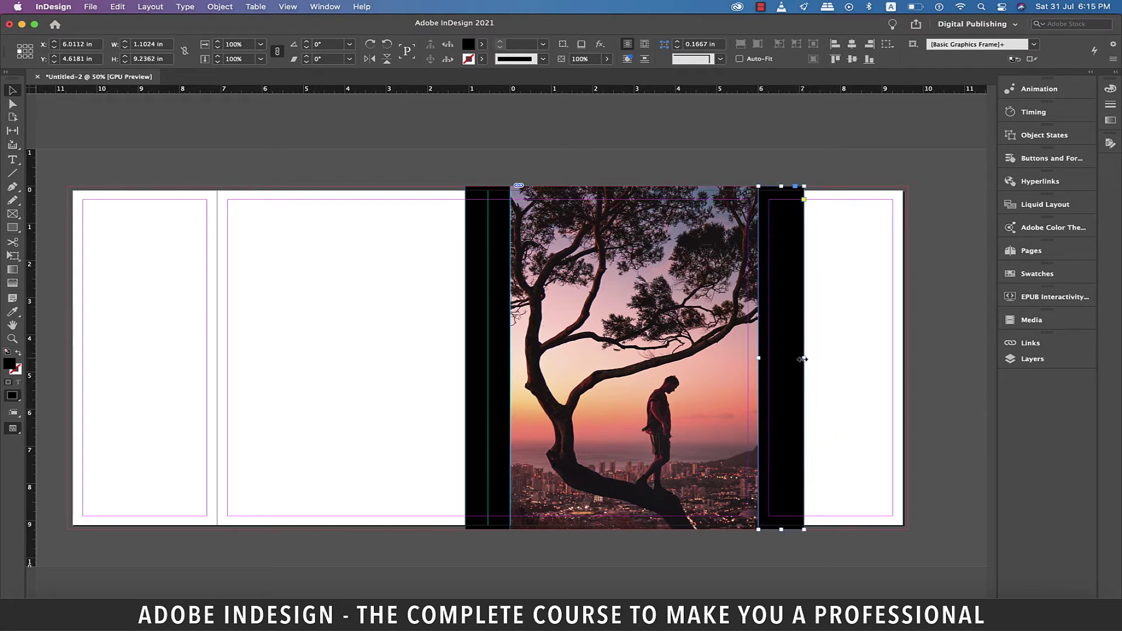
{"action": "left_click_drag", "start_coordinate": [803, 359], "coordinate": [909, 368]}
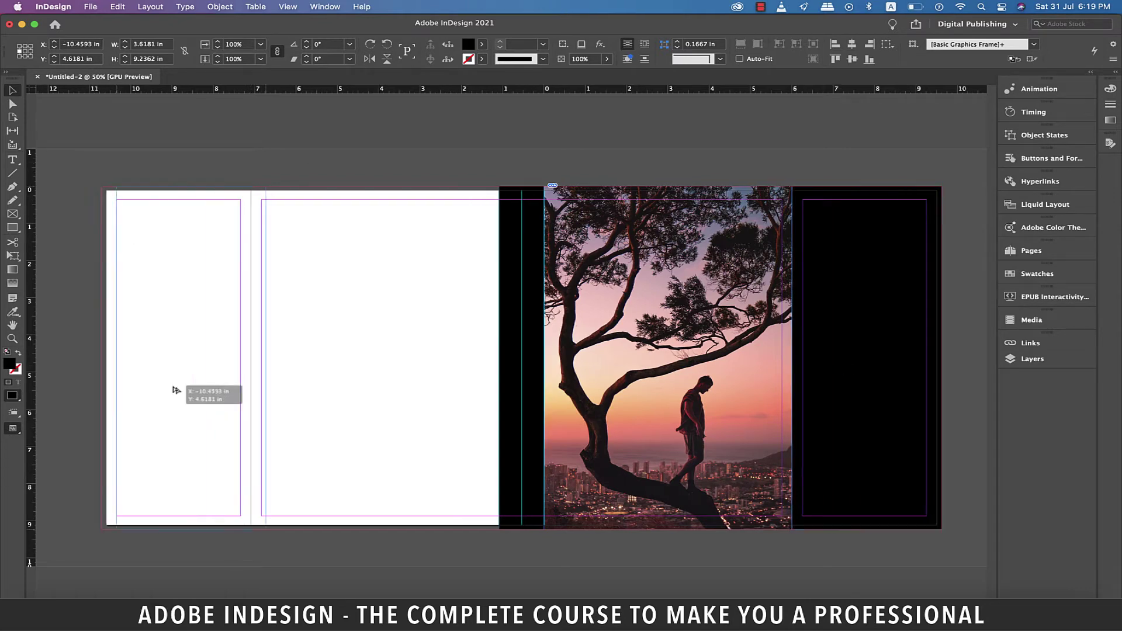
{"action": "left_click_drag", "start_coordinate": [175, 389], "coordinate": [161, 387]}
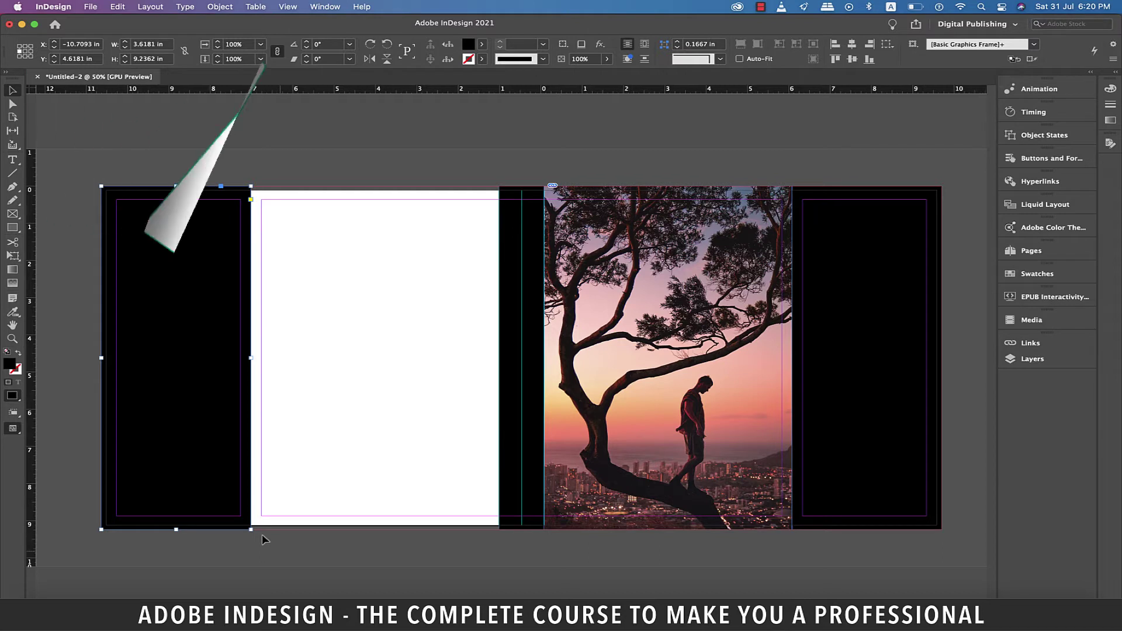
{"action": "scroll", "coordinate": [262, 534], "scroll_direction": "right", "scroll_amount": 2}
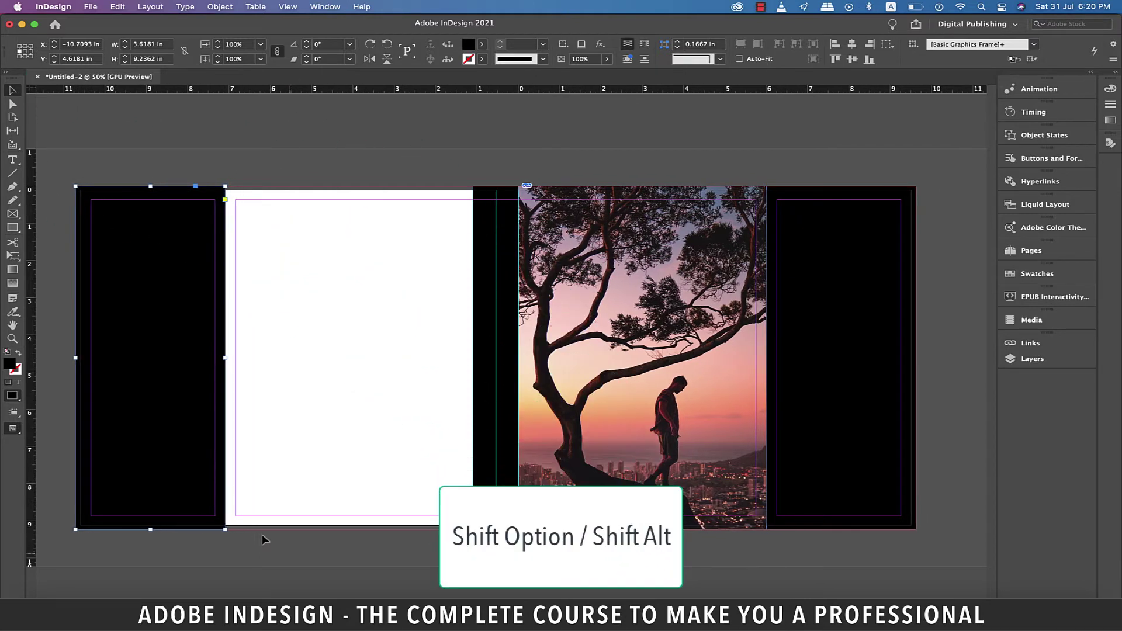
{"action": "left_click", "coordinate": [287, 554]}
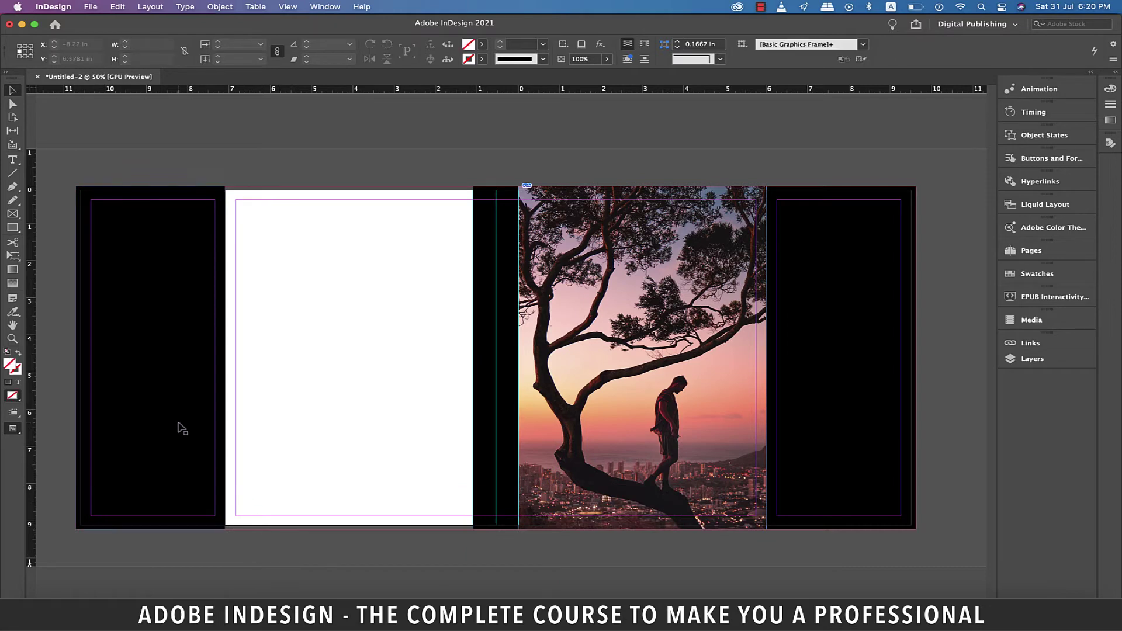
{"action": "left_click", "coordinate": [315, 421]}
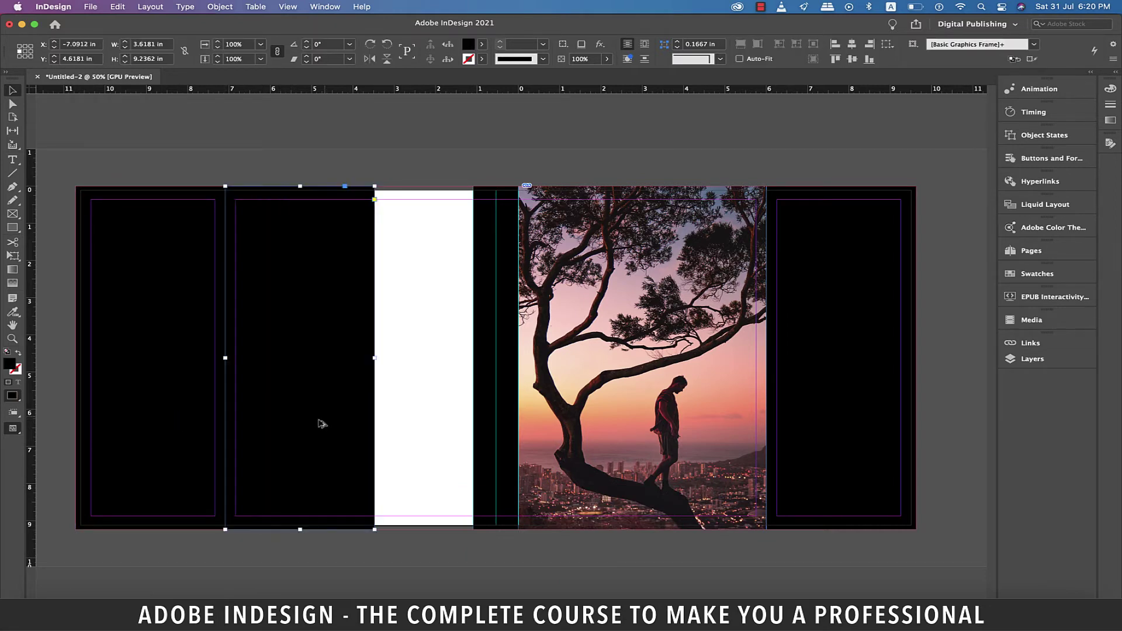
{"action": "left_click_drag", "start_coordinate": [376, 358], "coordinate": [476, 377]}
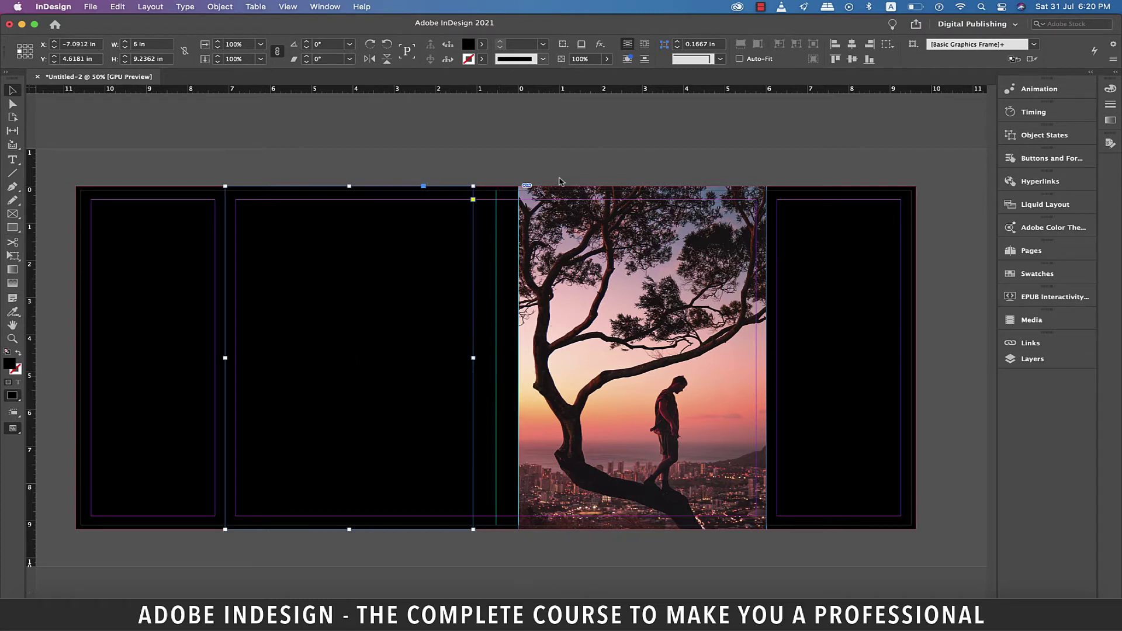
Step: Fade the back-cover and flap panels to about 80% opacity and preview the result
{"action": "left_click_drag", "start_coordinate": [608, 59], "coordinate": [611, 63]}
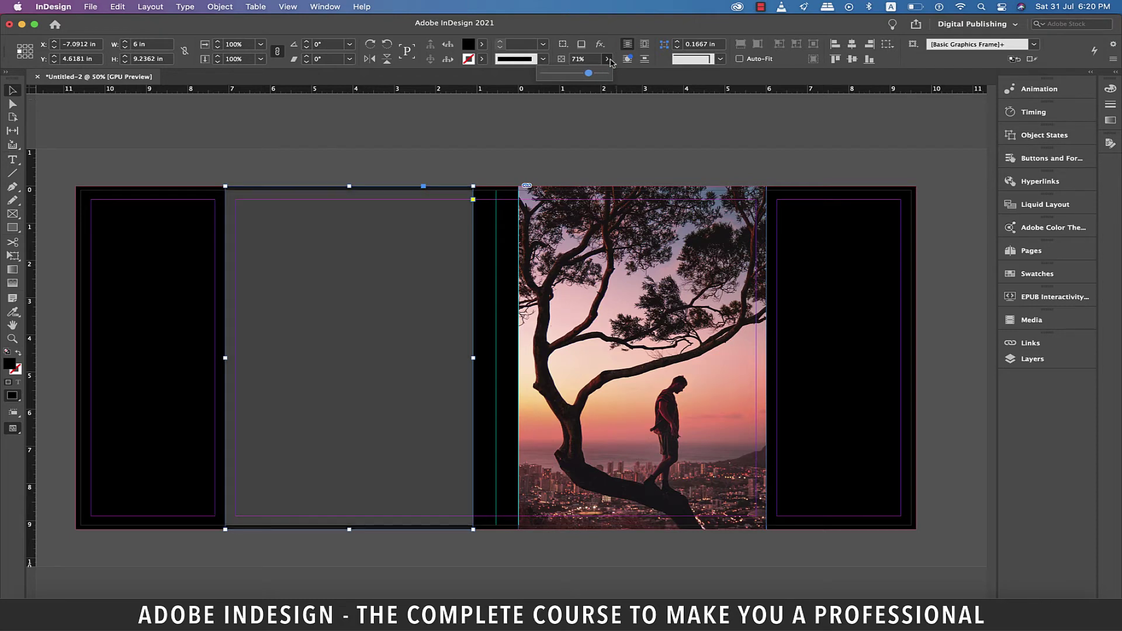
{"action": "left_click", "coordinate": [620, 138]}
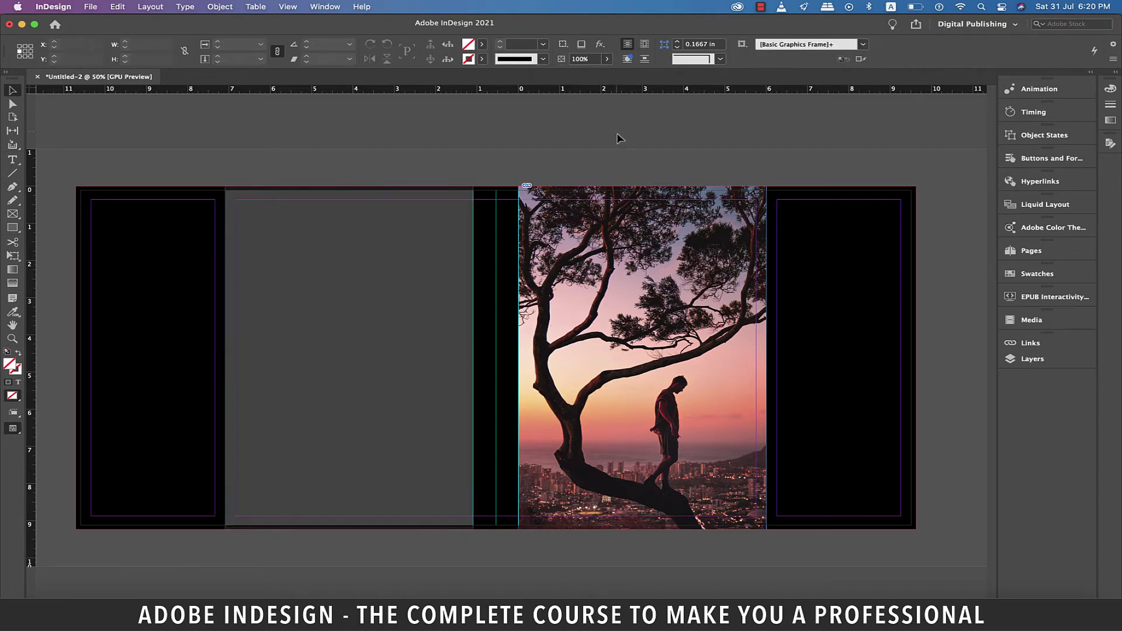
{"action": "left_click", "coordinate": [812, 396], "text": "shift"}
{"action": "left_click_drag", "start_coordinate": [607, 59], "coordinate": [608, 78]}
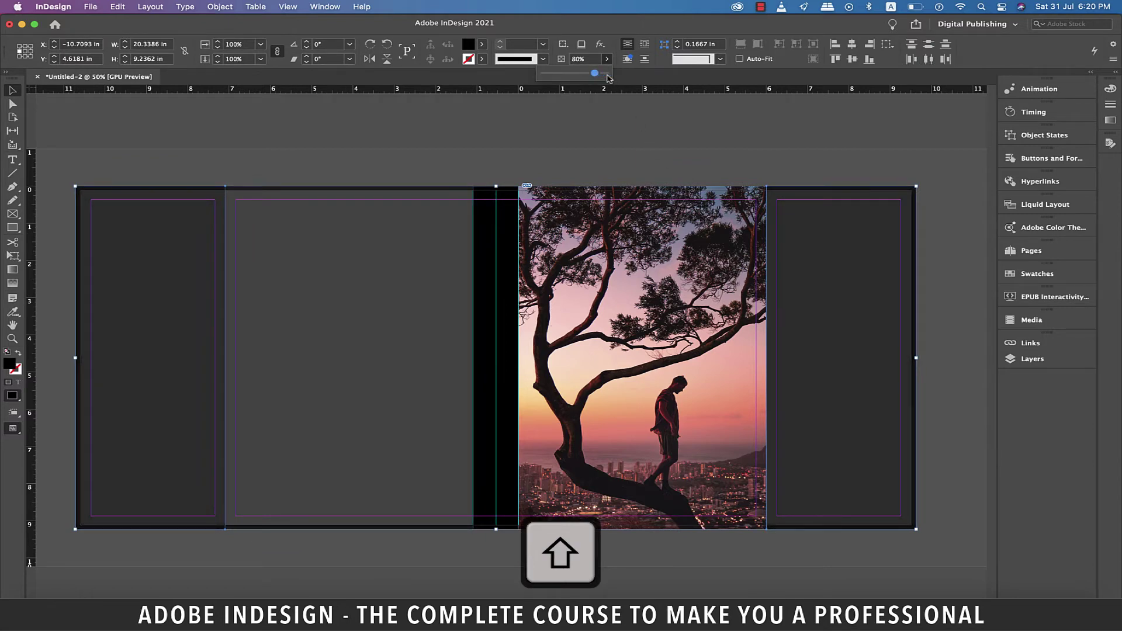
{"action": "left_click", "coordinate": [589, 152]}
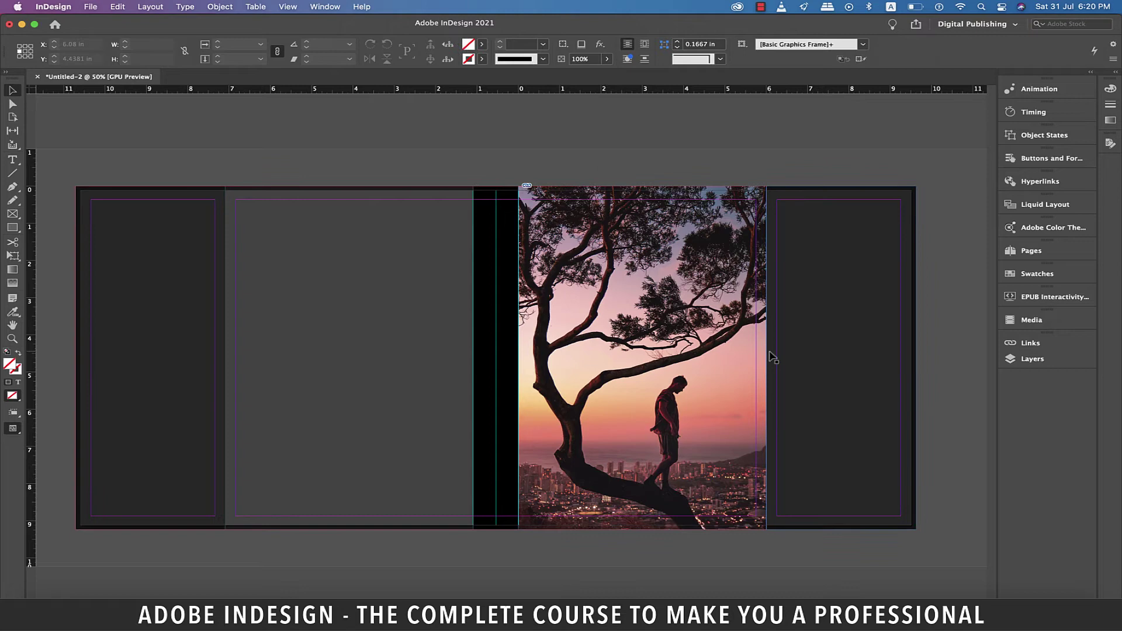
{"action": "key", "text": "w"}
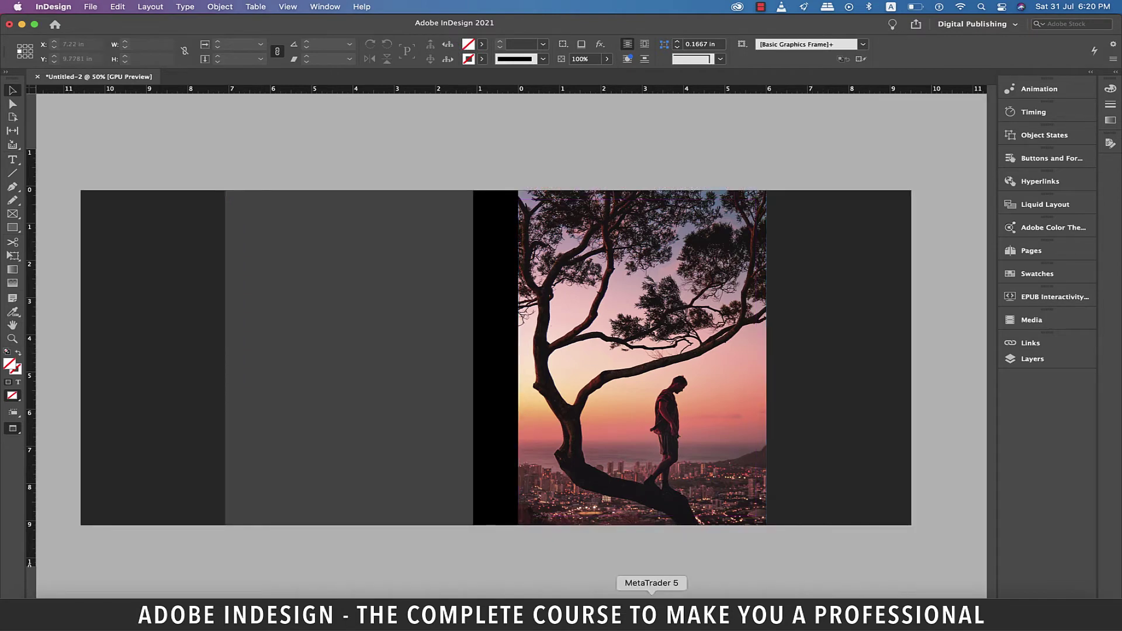
{"action": "key", "text": "w"}
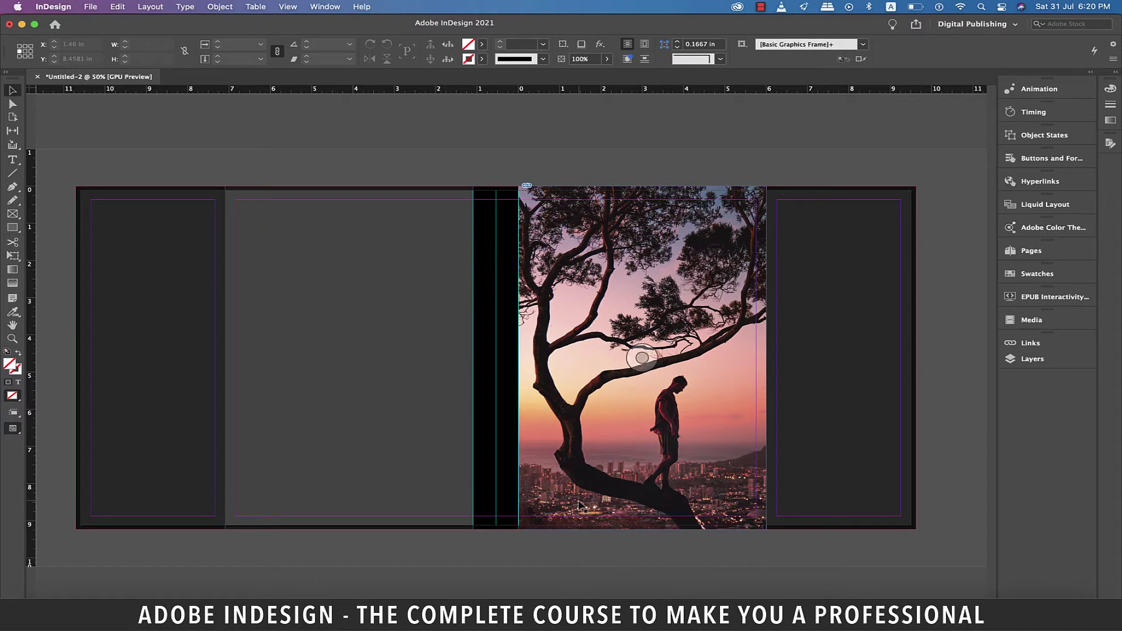
{"action": "scroll", "coordinate": [201, 383], "scroll_direction": "left", "scroll_amount": 10}
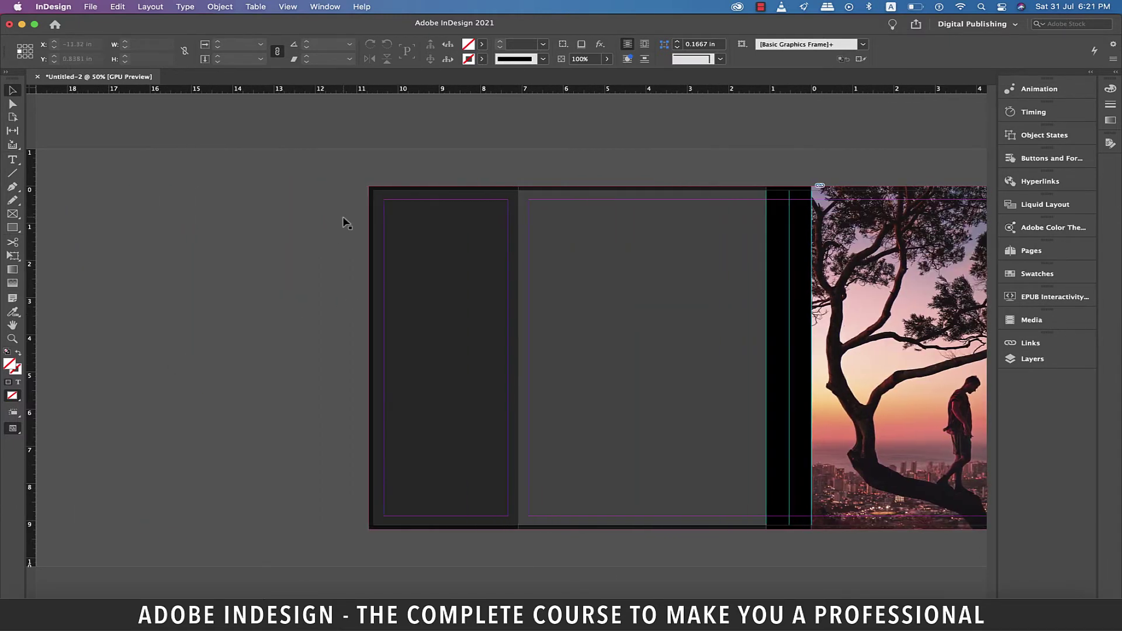
Step: Draw a circular frame near the top of the left flap
{"action": "key", "text": "super+equal"}
{"action": "left_click_drag", "start_coordinate": [12, 214], "coordinate": [49, 240]}
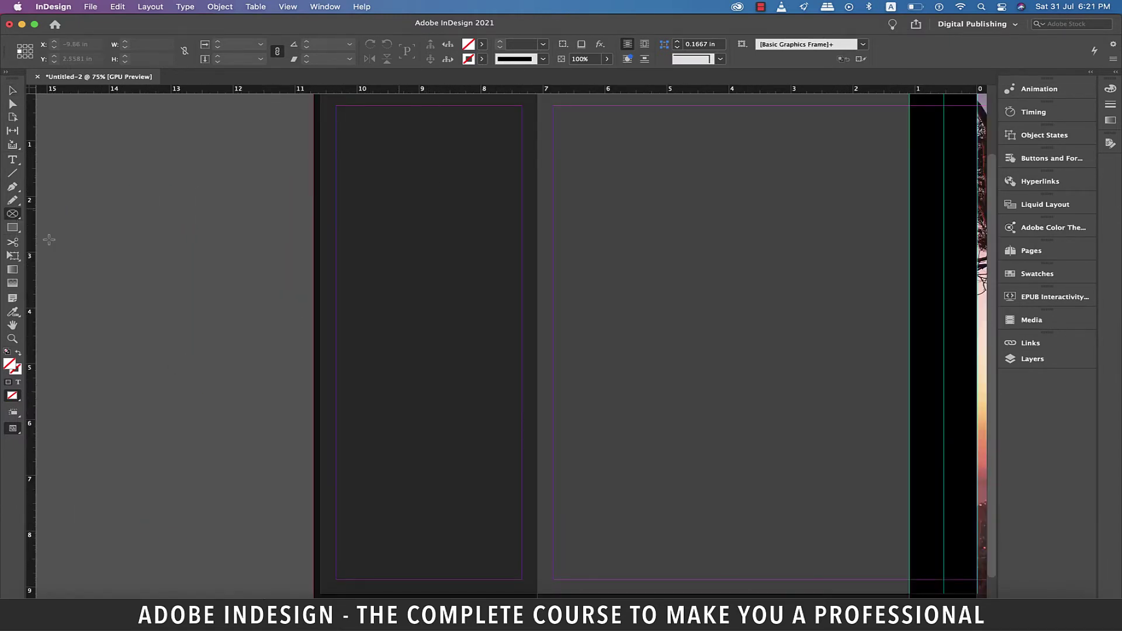
{"action": "left_click_drag", "start_coordinate": [397, 159], "coordinate": [499, 245]}
{"action": "key", "text": "v"}
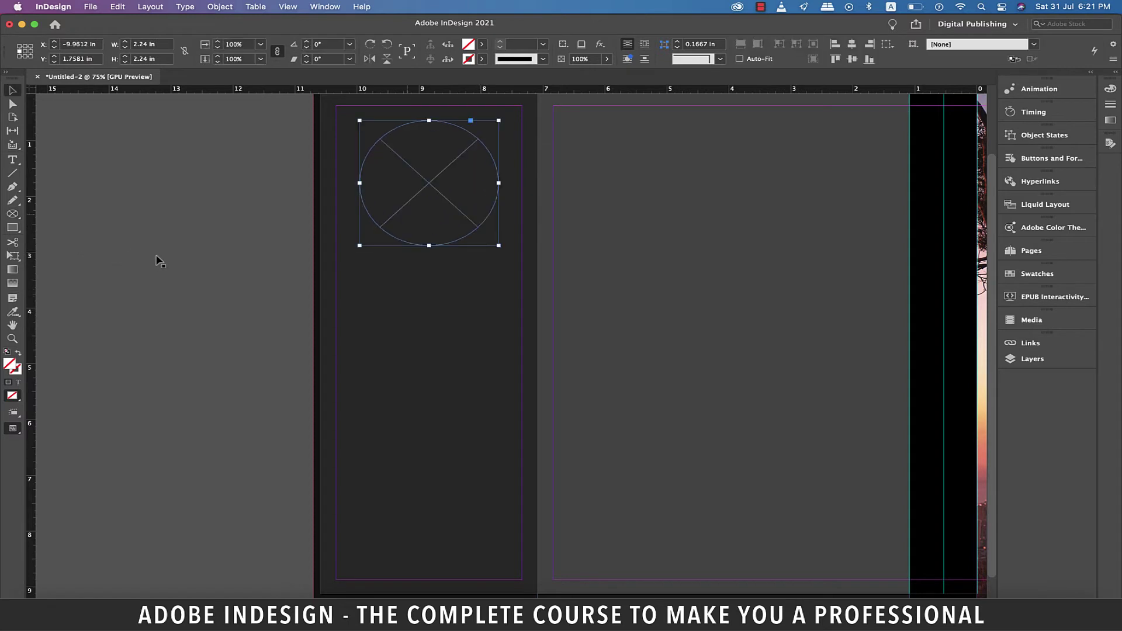
{"action": "left_click", "coordinate": [239, 273]}
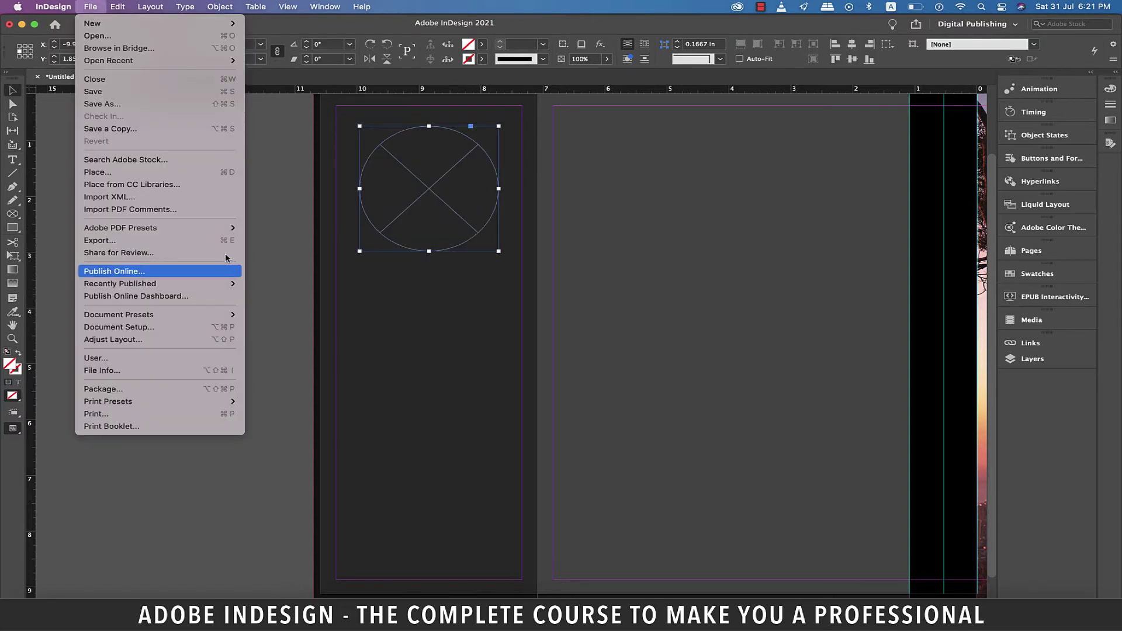
Step: Place the 15.3_Creating a book cover copy.jpg photo into the circle frame
{"action": "left_click", "coordinate": [144, 174]}
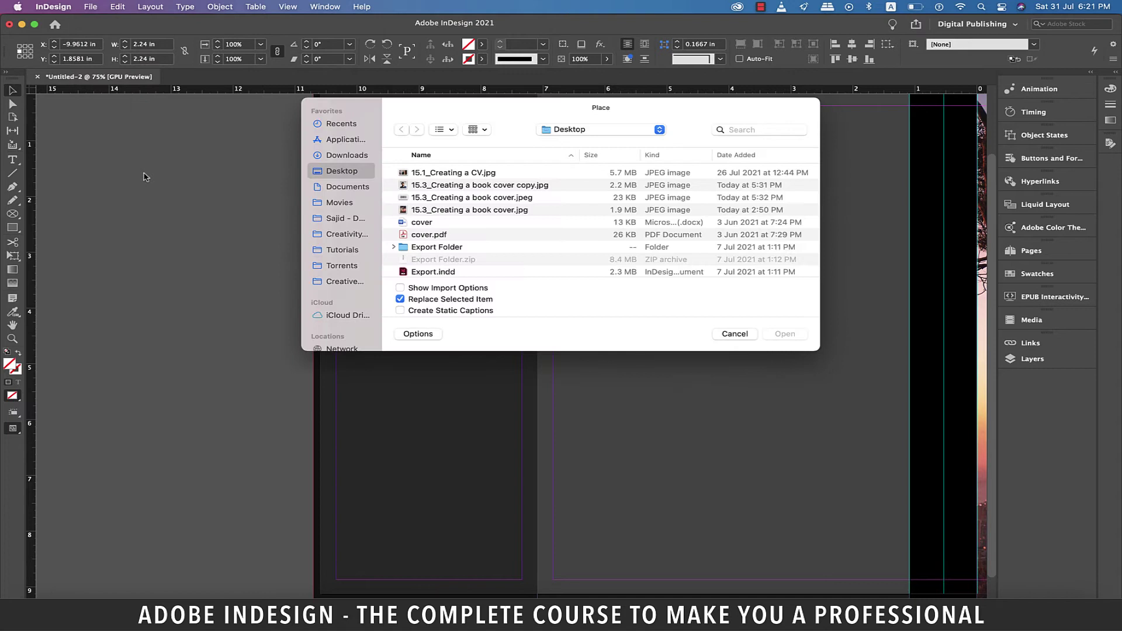
{"action": "left_click", "coordinate": [444, 187]}
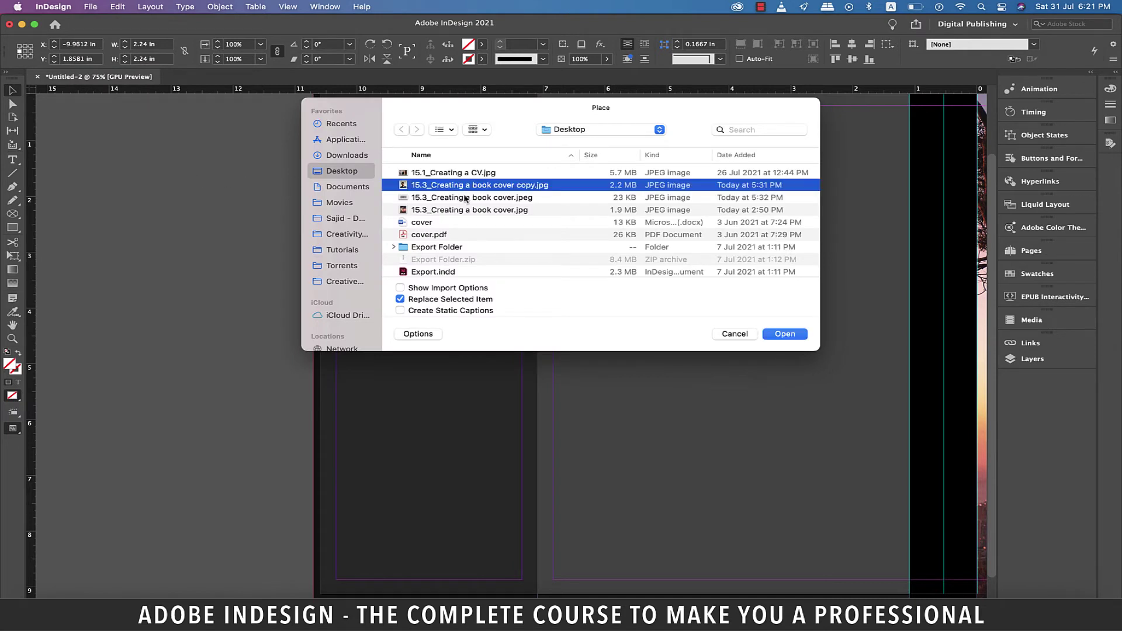
{"action": "left_click", "coordinate": [787, 334]}
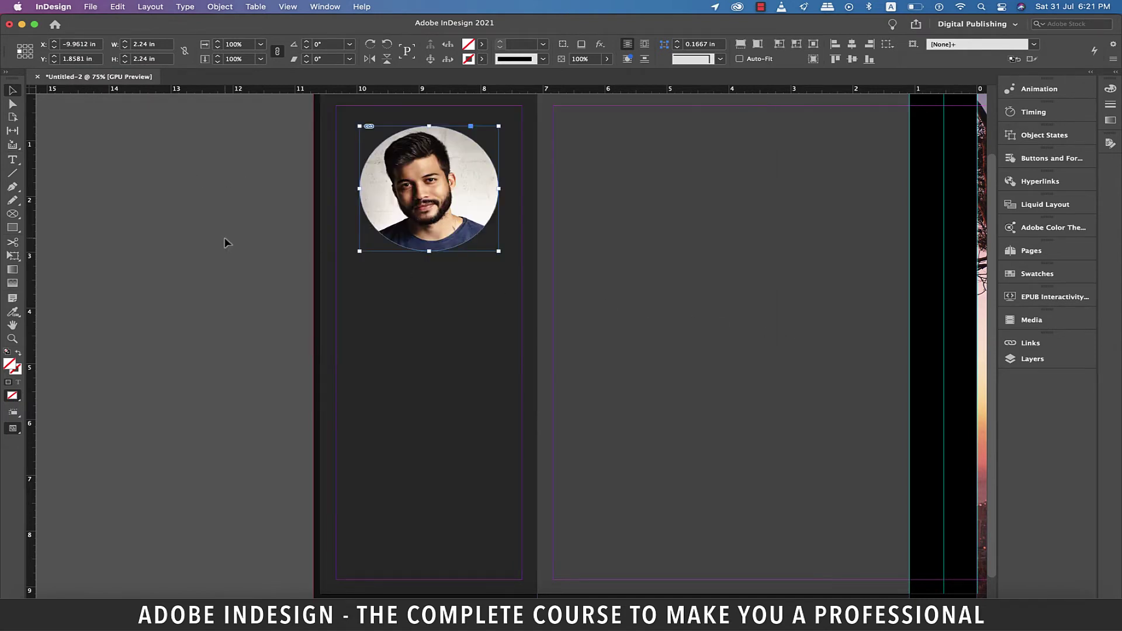
{"action": "left_click", "coordinate": [257, 258]}
Step: Draw a text frame below the portrait and fill it with placeholder text
{"action": "scroll", "coordinate": [257, 258], "scroll_direction": "down", "scroll_amount": 1}
{"action": "key", "text": "t"}
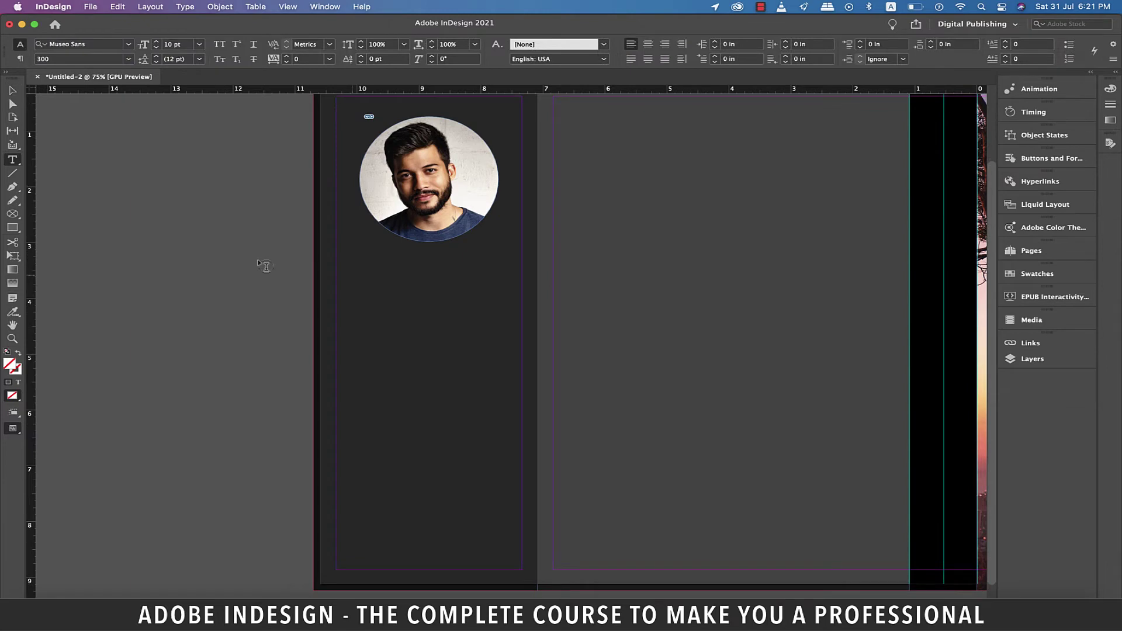
{"action": "left_click_drag", "start_coordinate": [345, 260], "coordinate": [511, 556]}
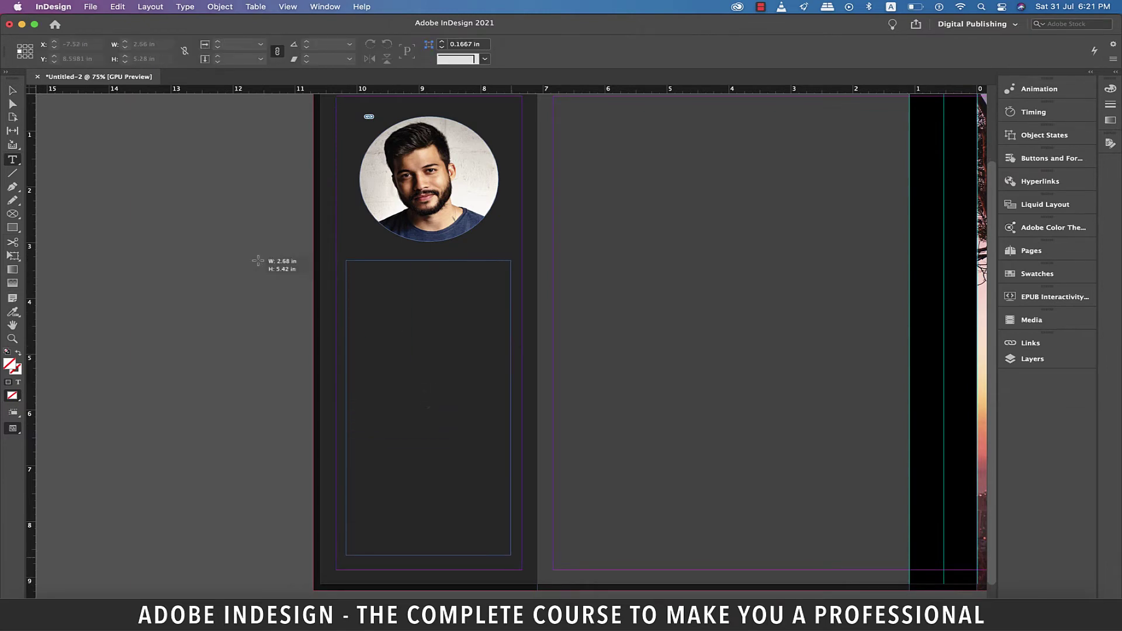
{"action": "right_click", "coordinate": [385, 286]}
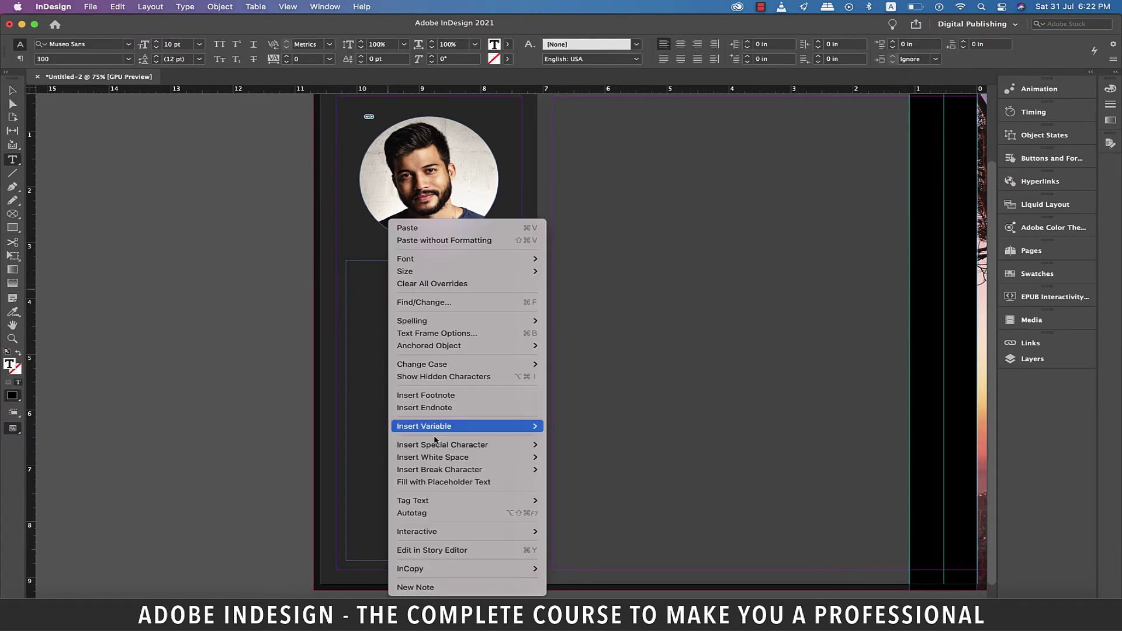
{"action": "left_click", "coordinate": [442, 482]}
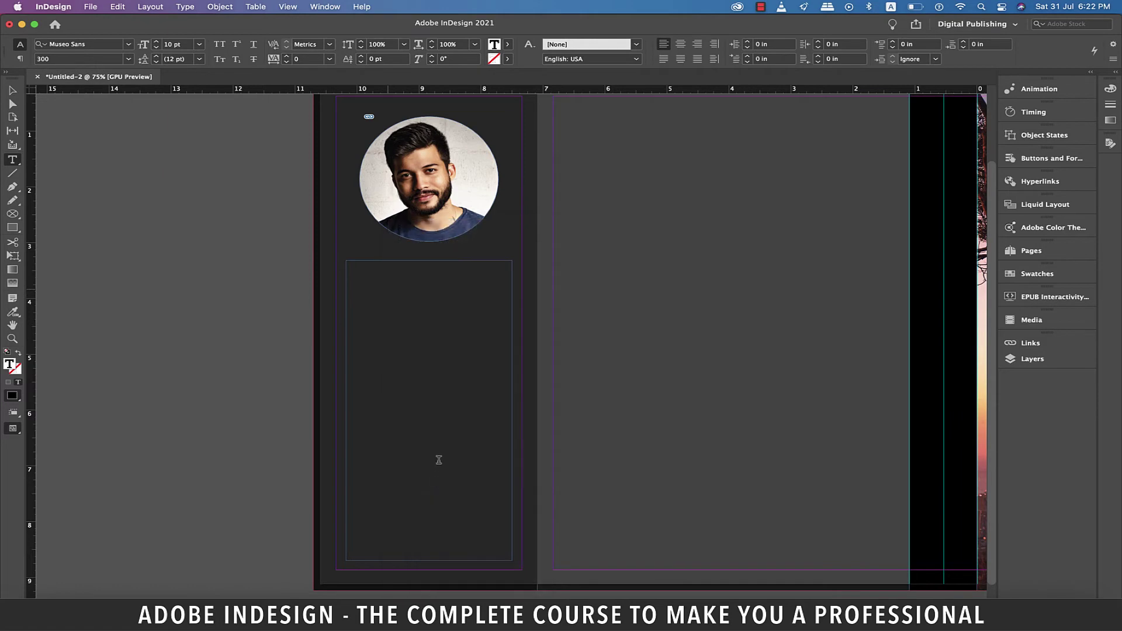
Step: Set all the bio text to white Times Regular
{"action": "key", "text": "super+a"}
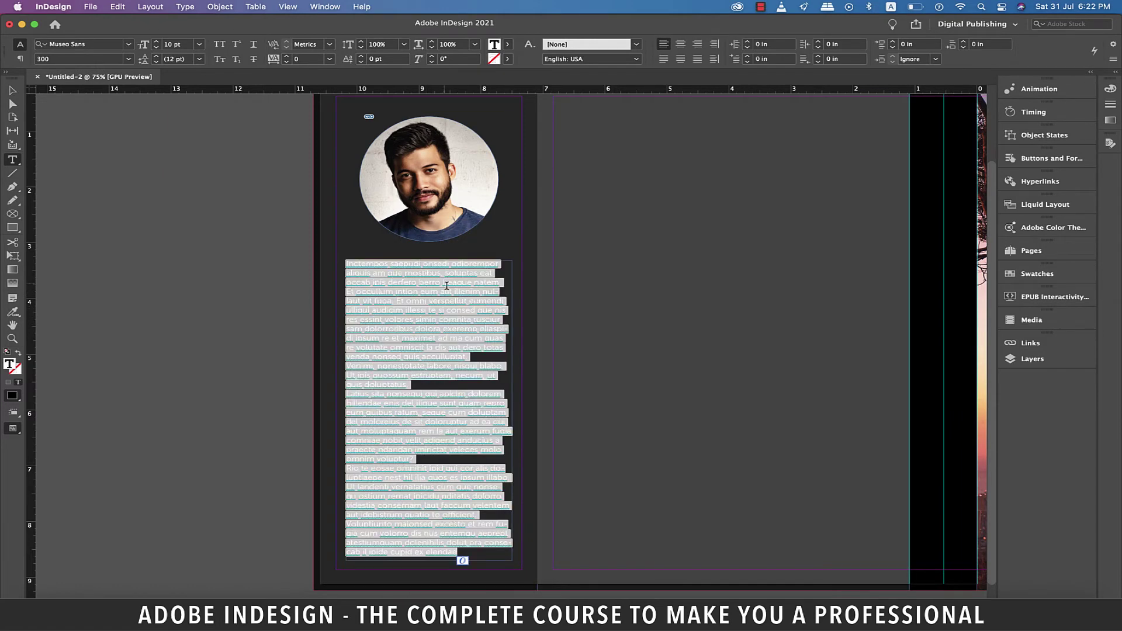
{"action": "left_click", "coordinate": [378, 104]}
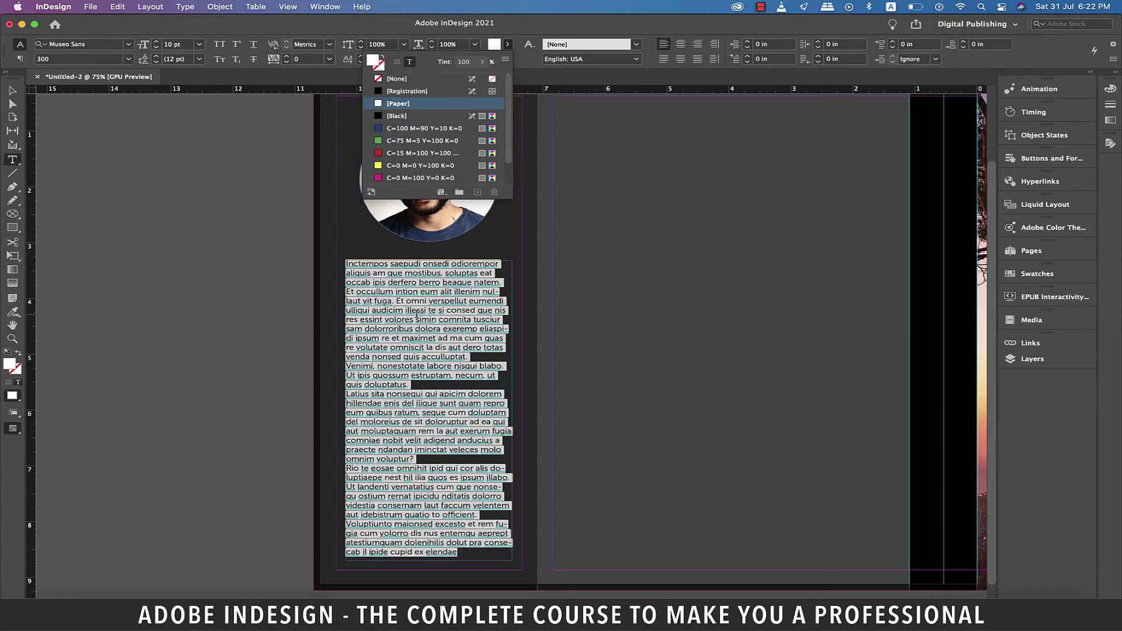
{"action": "left_click", "coordinate": [82, 44]}
{"action": "type", "text": "times"}
{"action": "left_click", "coordinate": [88, 257]}
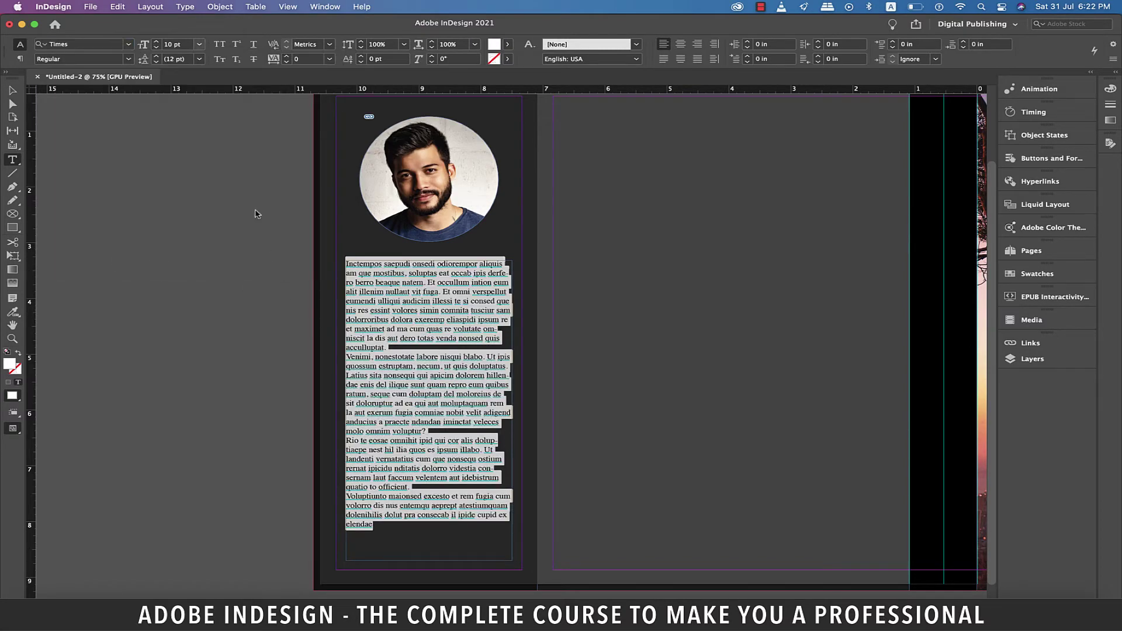
{"action": "key", "text": "Left"}
Step: Add a blank line after each of the first three bio paragraphs
{"action": "left_click", "coordinate": [426, 347]}
{"action": "key", "text": "Return"}
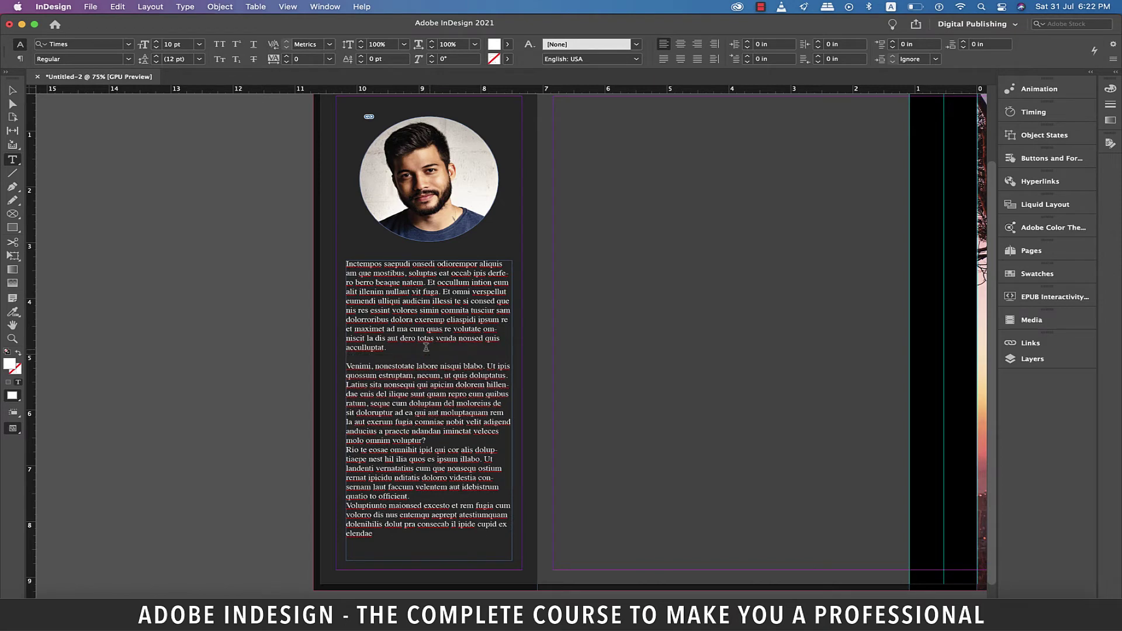
{"action": "left_click", "coordinate": [456, 444]}
{"action": "key", "text": "Return"}
{"action": "left_click", "coordinate": [442, 506]}
{"action": "key", "text": "Return"}
{"action": "scroll", "coordinate": [451, 351], "scroll_direction": "up", "scroll_amount": 1}
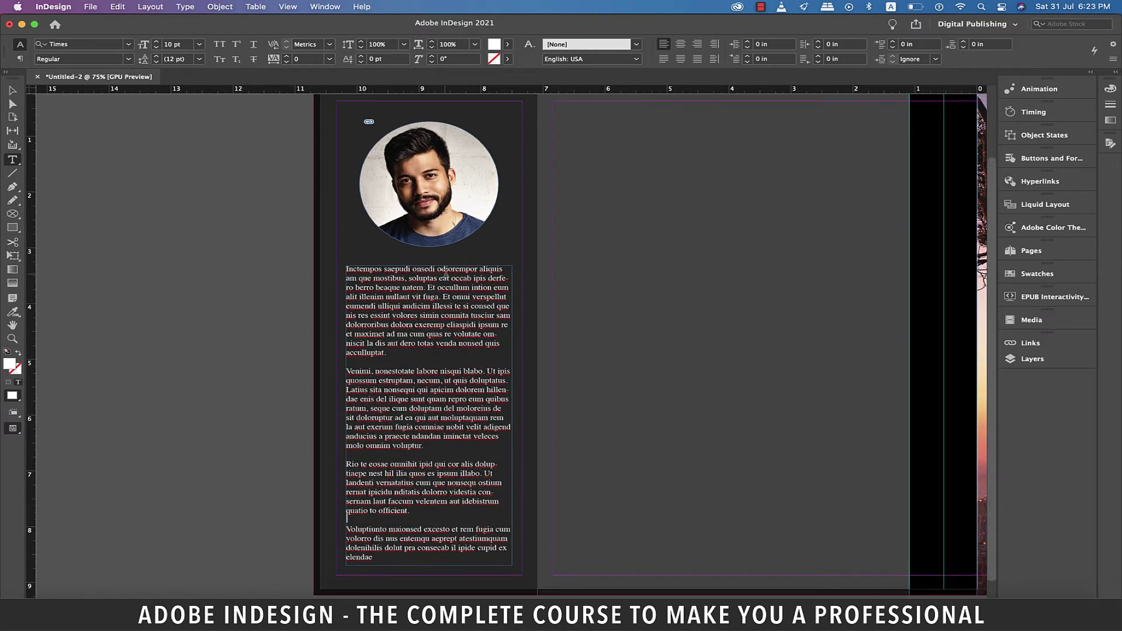
{"action": "key", "text": "Escape"}
{"action": "key", "text": "super+equal"}
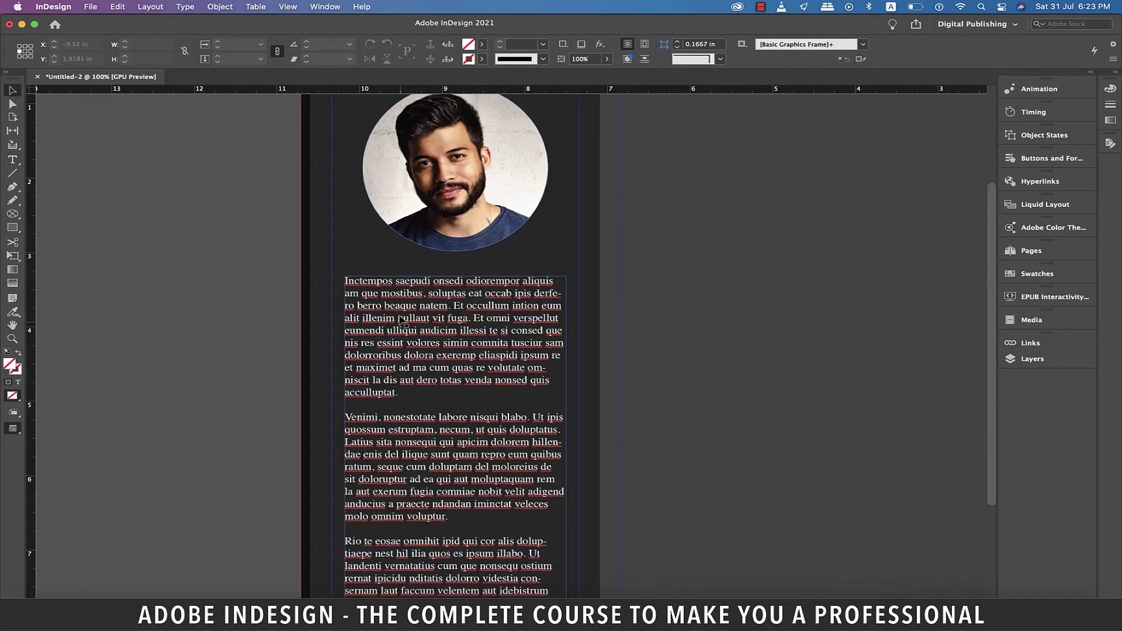
Step: Replace the bio's first sentence with a byline giving the author's name
{"action": "double_click", "coordinate": [396, 291]}
{"action": "left_click_drag", "start_coordinate": [455, 307], "coordinate": [322, 287]}
{"action": "key", "text": "Return"}
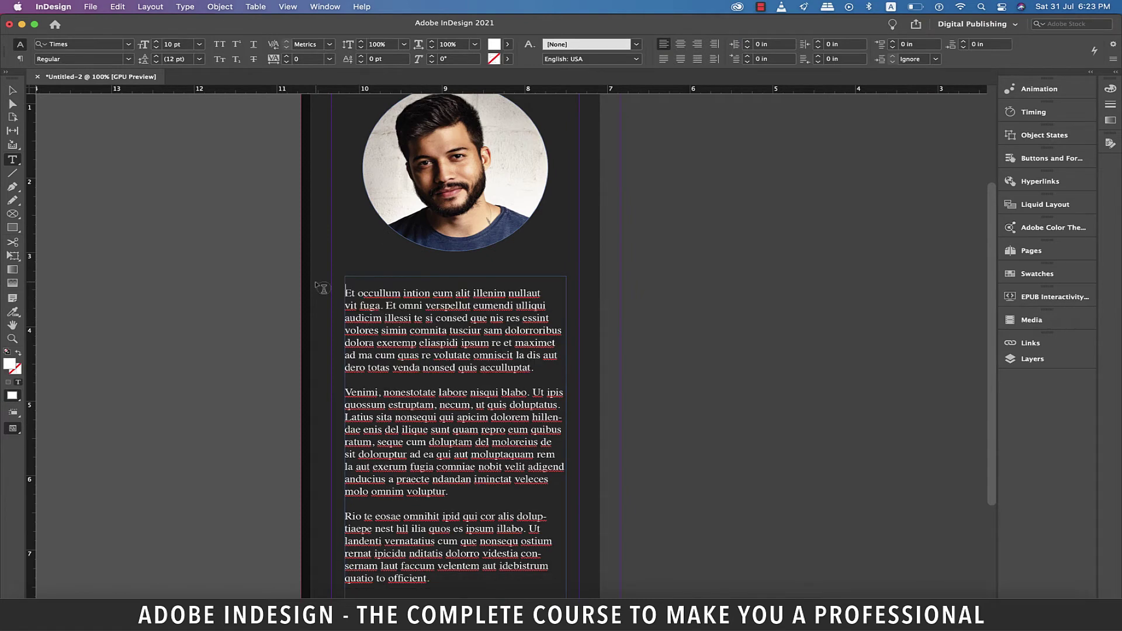
{"action": "key", "text": "Return"}
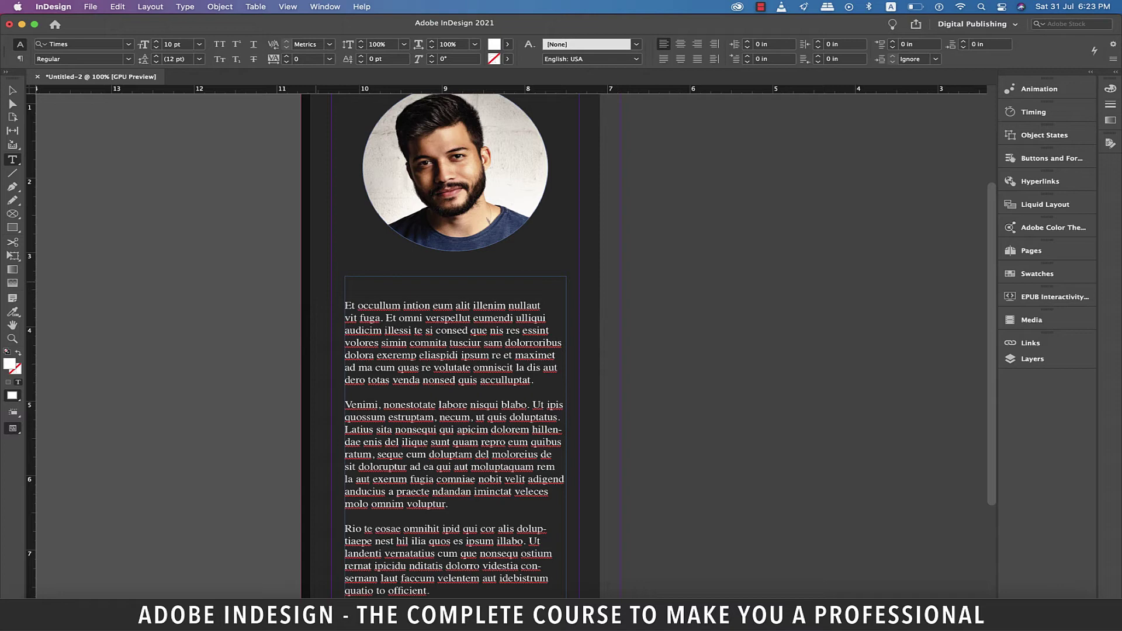
{"action": "type", "text": "By"}
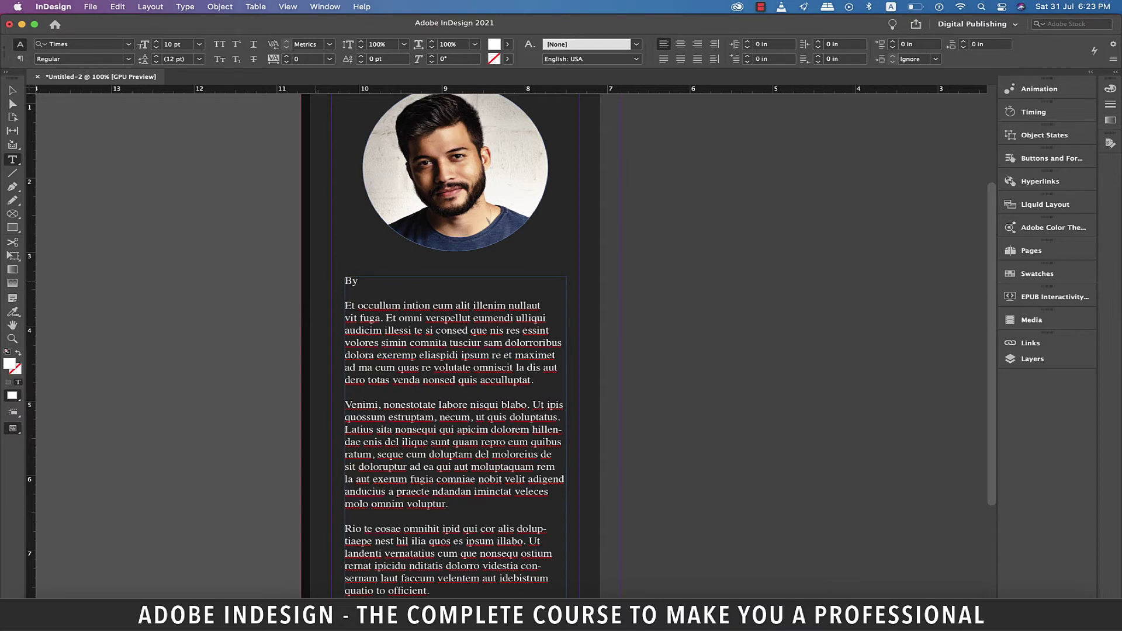
Step: Format the byline as Bold, 14 pt
{"action": "key", "text": "shift+Home"}
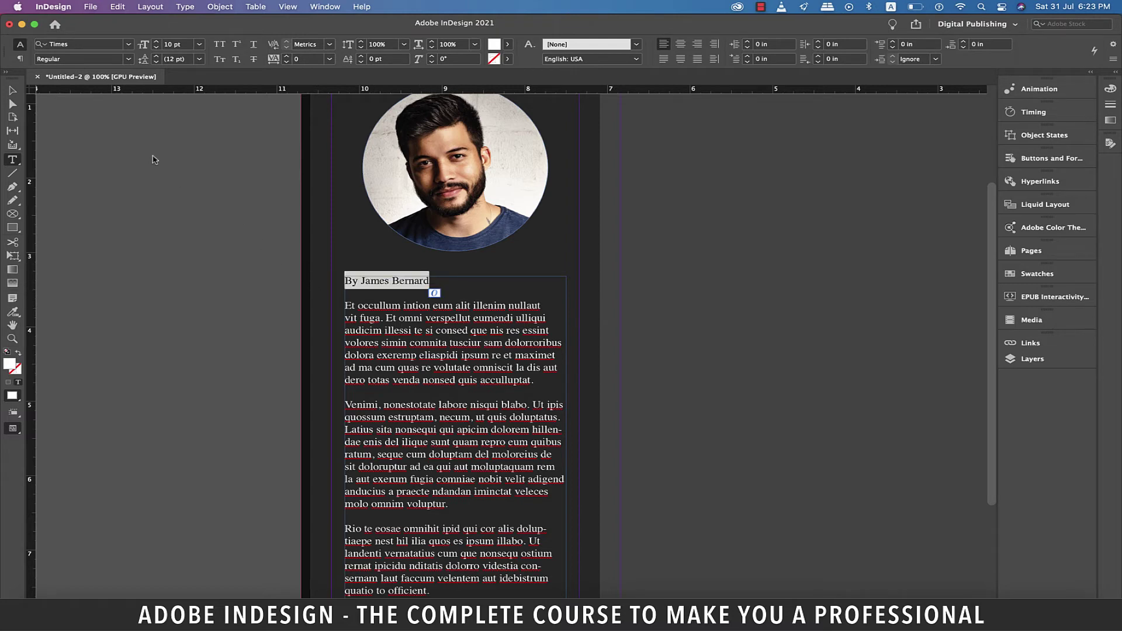
{"action": "left_click", "coordinate": [128, 59]}
{"action": "left_click", "coordinate": [79, 98]}
{"action": "left_click", "coordinate": [199, 45]}
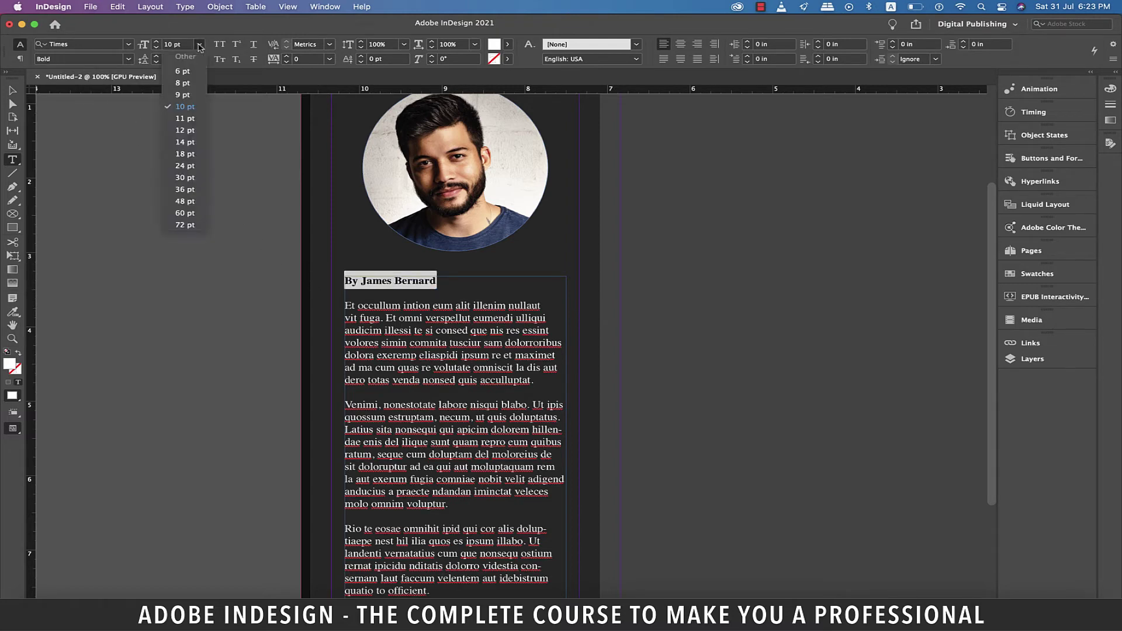
{"action": "left_click", "coordinate": [184, 142]}
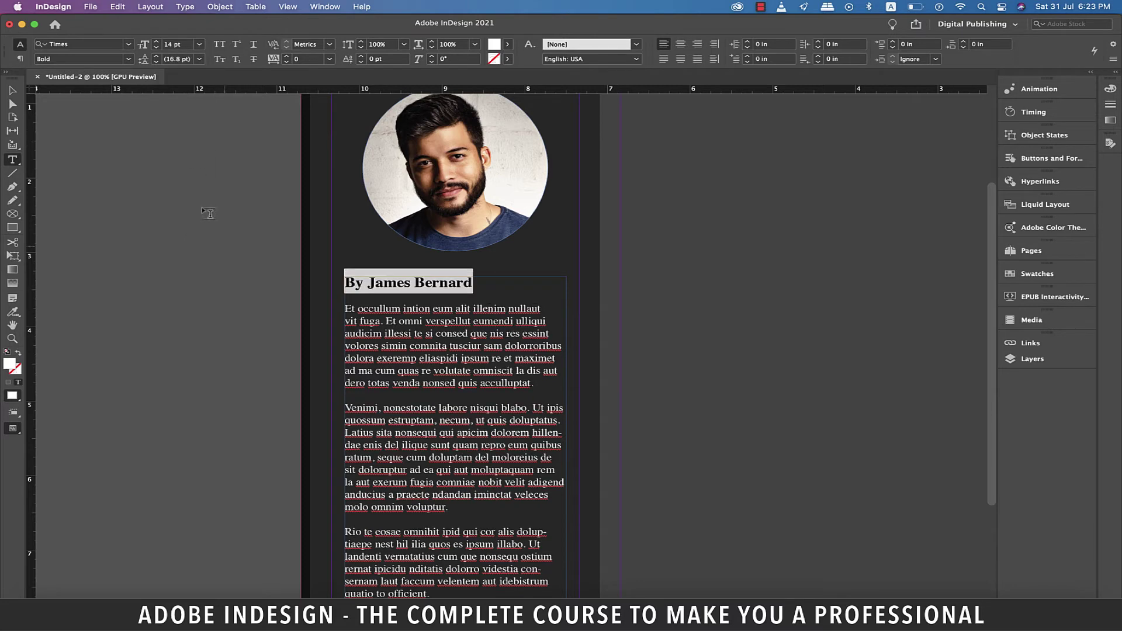
{"action": "left_click", "coordinate": [211, 244]}
{"action": "scroll", "coordinate": [228, 246], "scroll_direction": "down", "scroll_amount": 3}
{"action": "left_click_drag", "start_coordinate": [250, 550], "coordinate": [209, 199]}
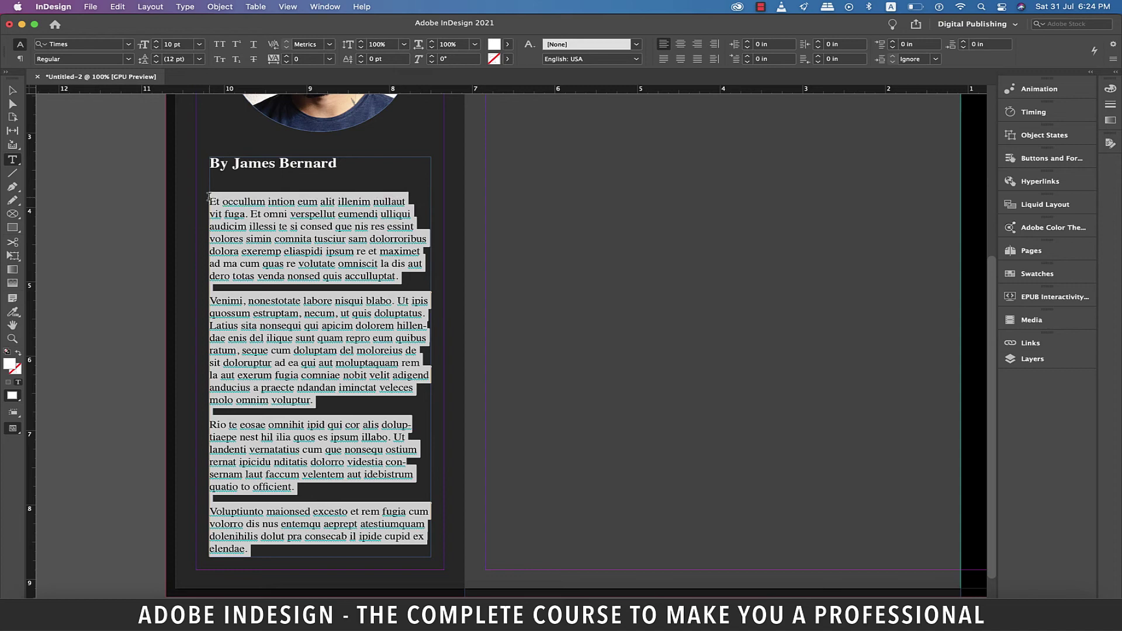
Step: Create a paragraph style named 'body text' from the bio's body text
{"action": "left_click", "coordinate": [325, 6]}
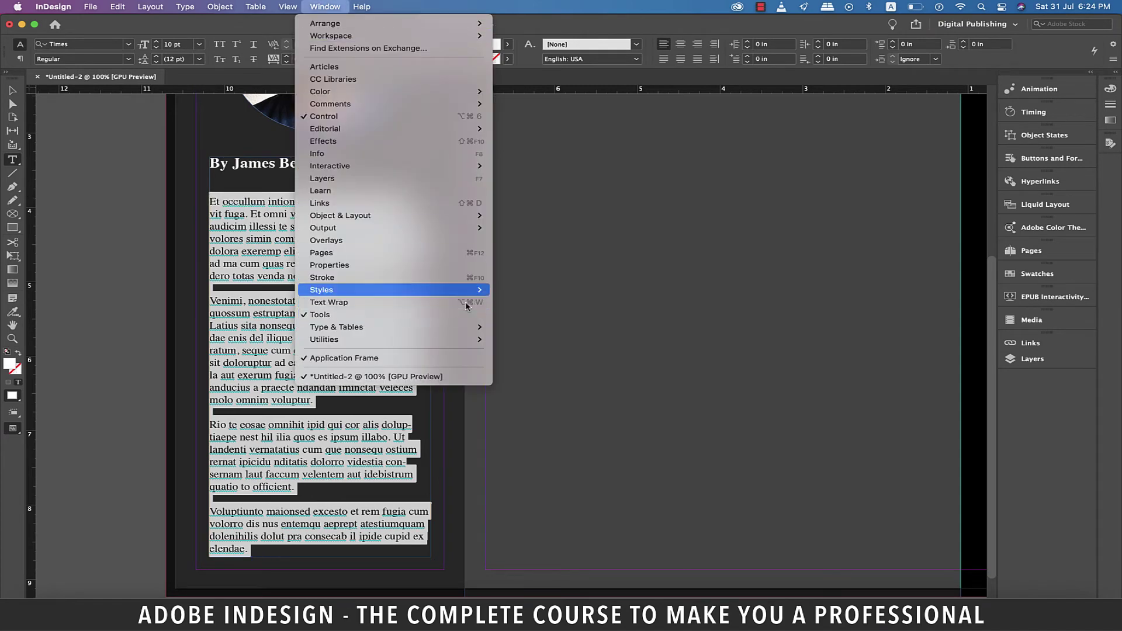
{"action": "mouse_move", "coordinate": [471, 293]}
{"action": "left_click", "coordinate": [549, 325]}
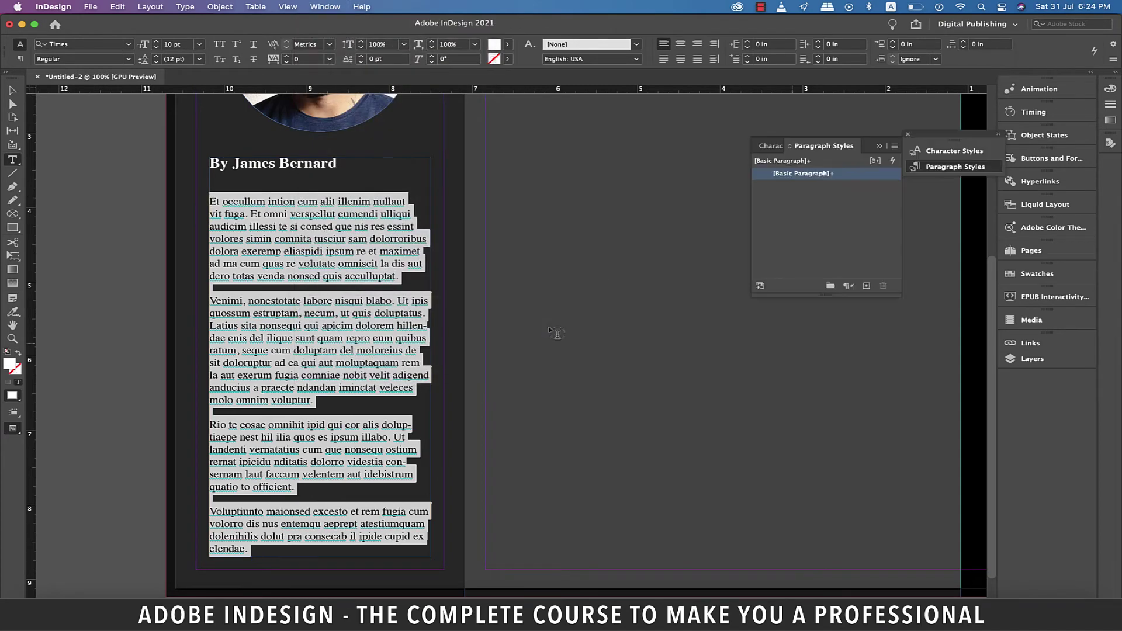
{"action": "left_click", "coordinate": [870, 286]}
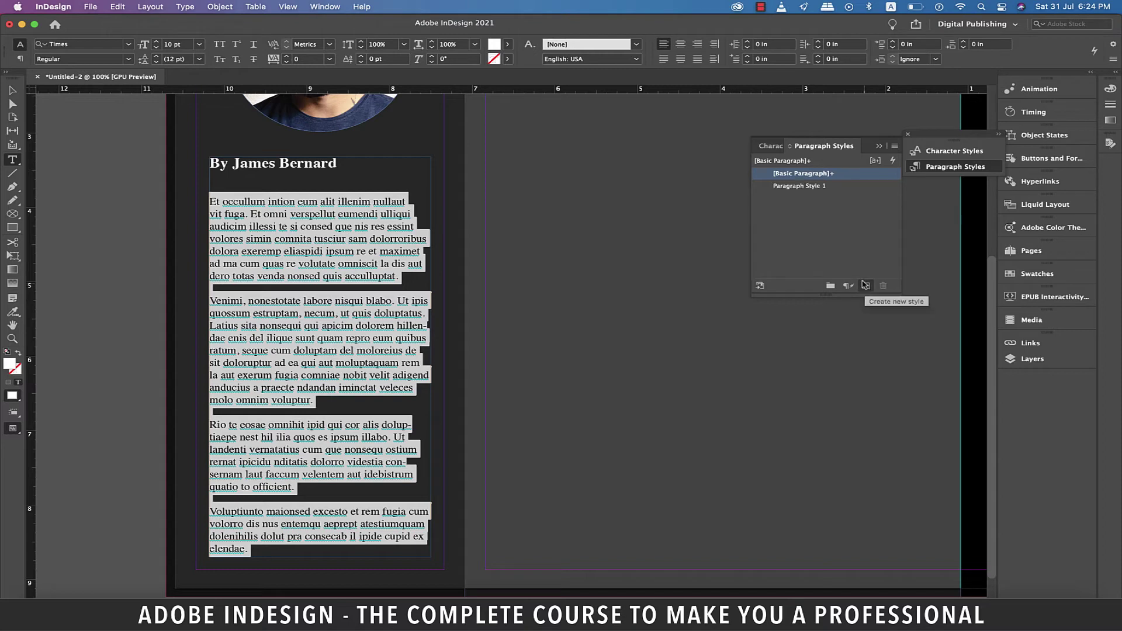
{"action": "left_click", "coordinate": [796, 187]}
{"action": "left_click", "coordinate": [796, 187]}
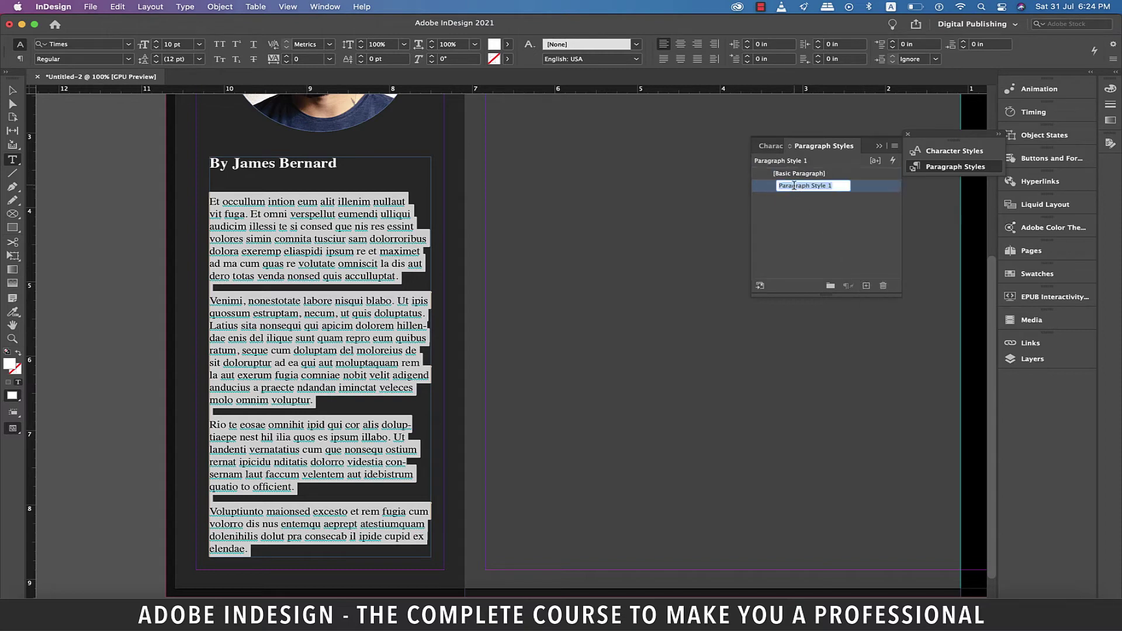
{"action": "type", "text": "body text"}
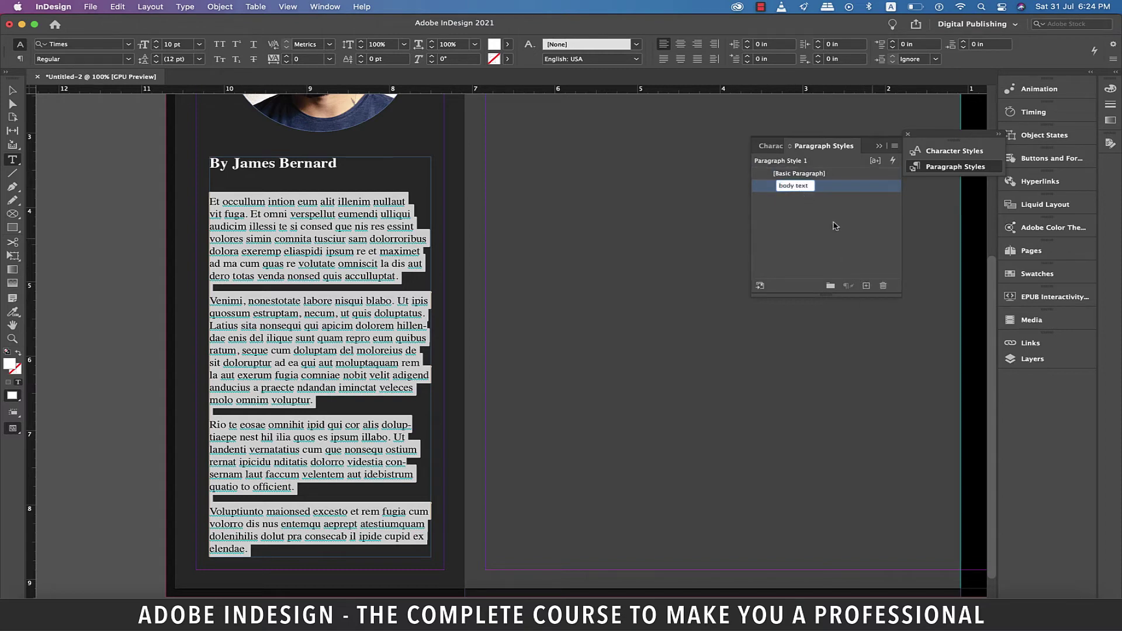
{"action": "left_click", "coordinate": [852, 242]}
Step: Create a 'sub-heading' paragraph style from the byline
{"action": "left_click_drag", "start_coordinate": [337, 164], "coordinate": [206, 166]}
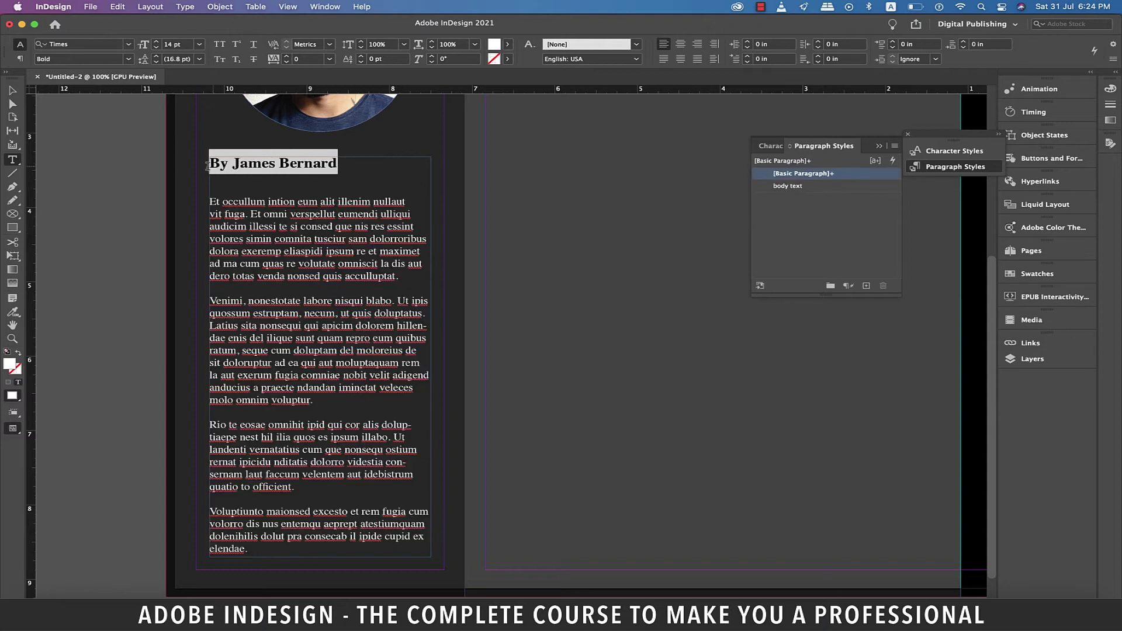
{"action": "left_click", "coordinate": [867, 285]}
{"action": "left_click", "coordinate": [808, 187]}
{"action": "type", "text": "sub-heading"}
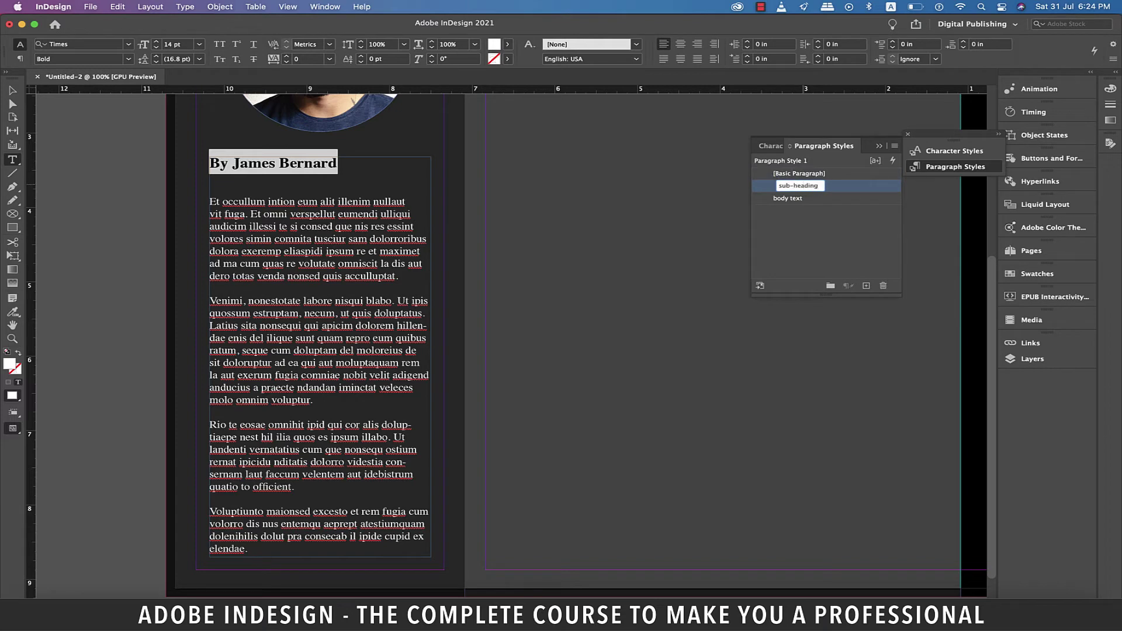
{"action": "key", "text": "Return"}
Step: Add a praise heading frame on the back cover in white Times Bold 24 pt
{"action": "key", "text": "super+minus"}
{"action": "left_click", "coordinate": [799, 174]}
{"action": "left_click_drag", "start_coordinate": [378, 210], "coordinate": [595, 245]}
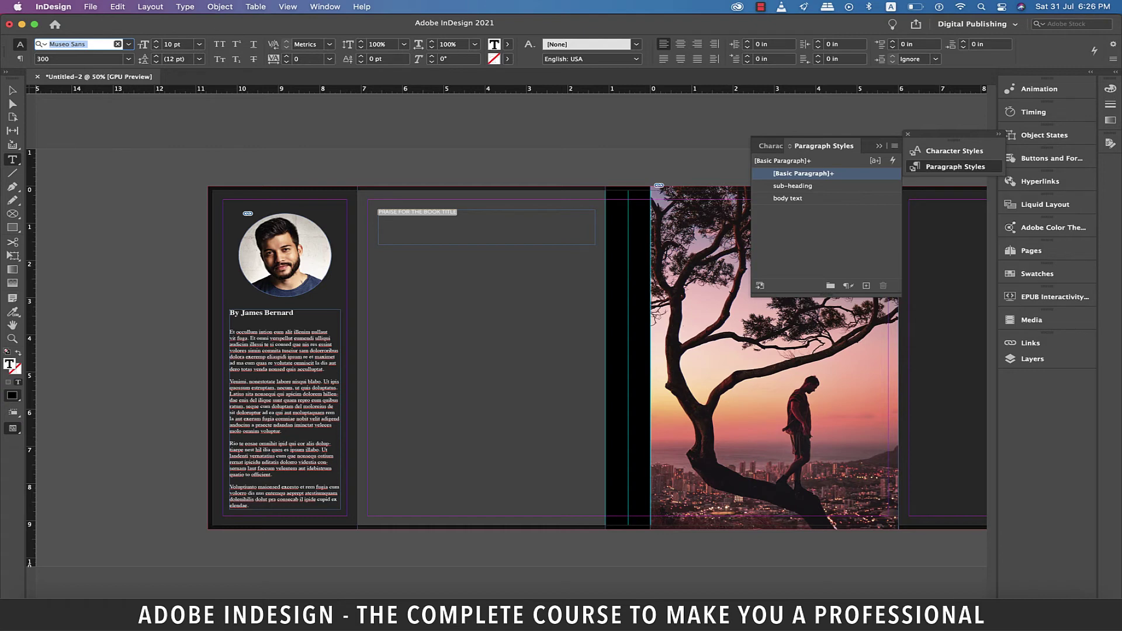
{"action": "type", "text": "TIMES"}
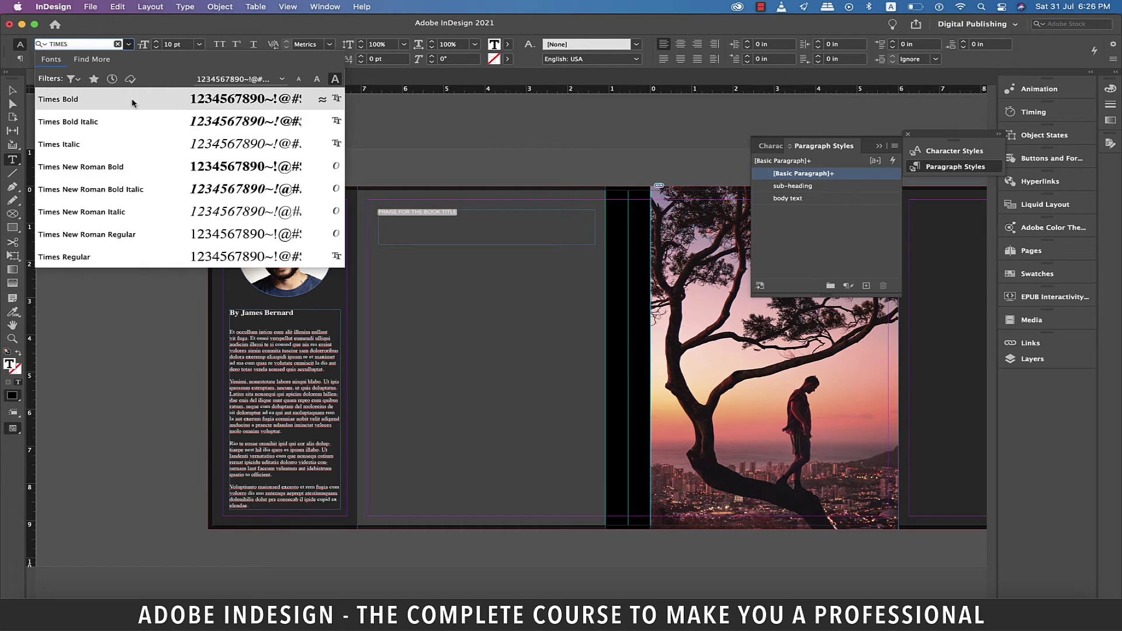
{"action": "left_click", "coordinate": [135, 101]}
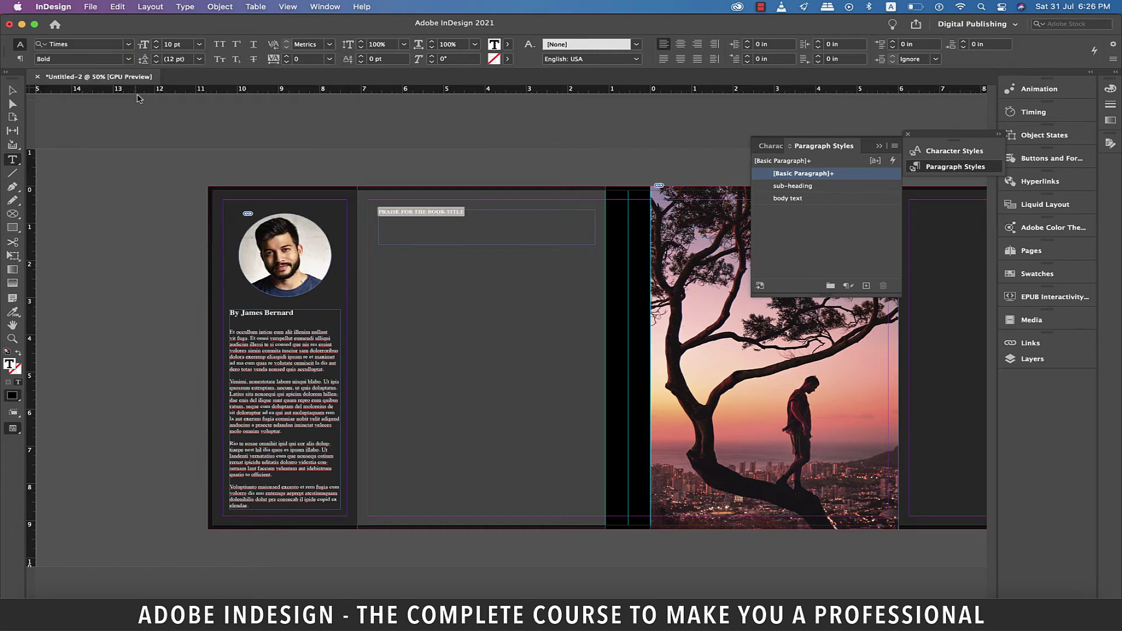
{"action": "left_click", "coordinate": [200, 47]}
{"action": "left_click", "coordinate": [192, 173]}
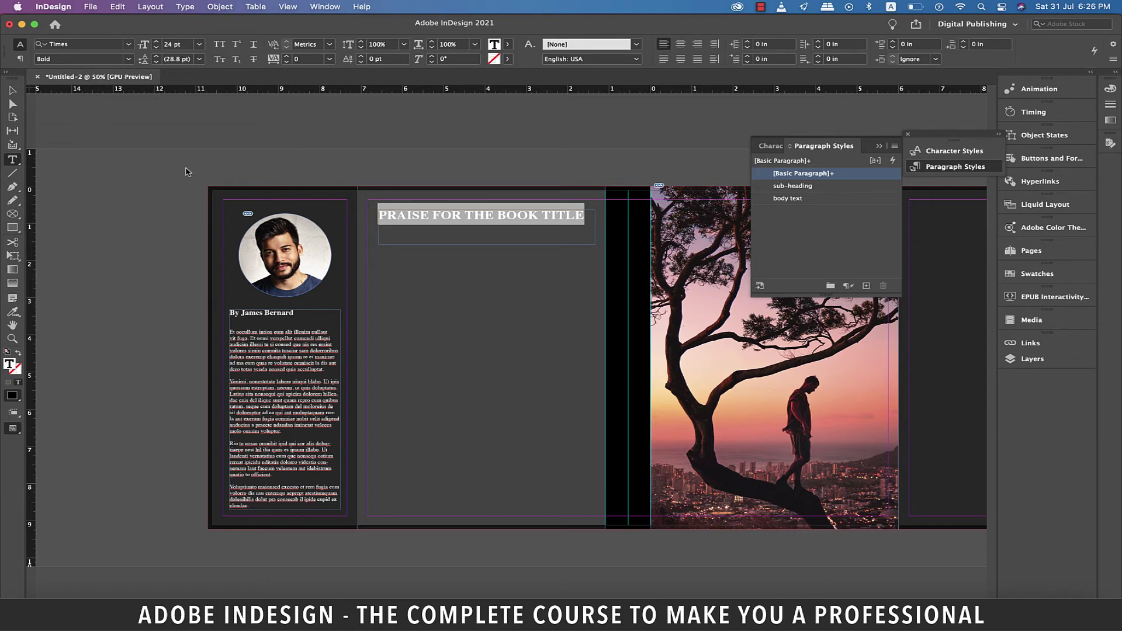
{"action": "left_click", "coordinate": [507, 44]}
{"action": "left_click", "coordinate": [397, 103]}
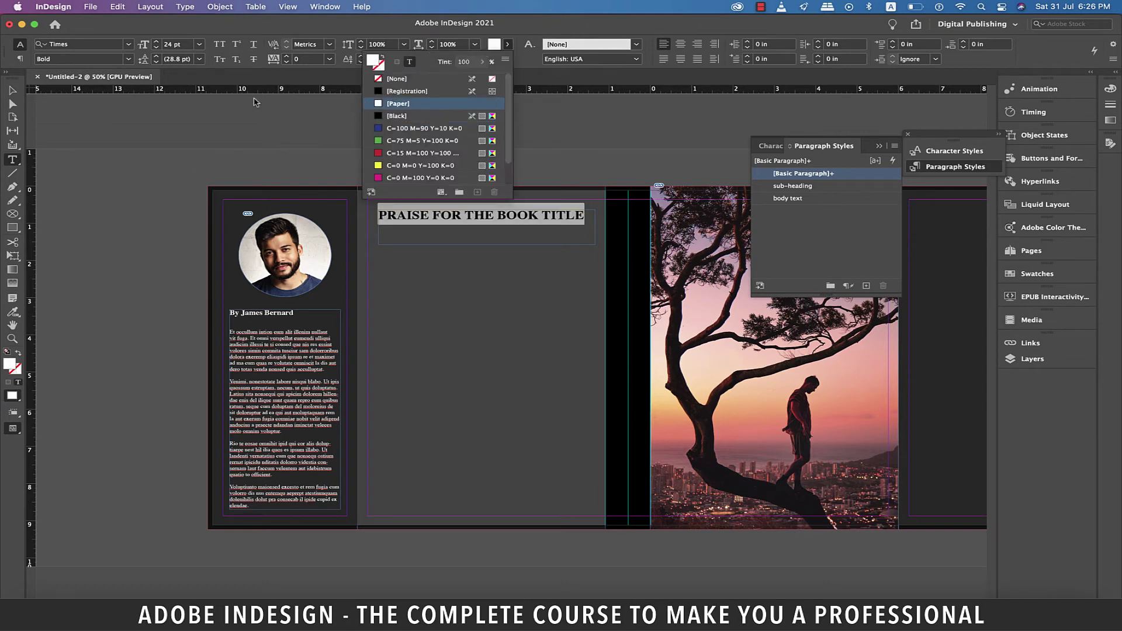
{"action": "left_click", "coordinate": [12, 90]}
{"action": "left_click", "coordinate": [489, 168]}
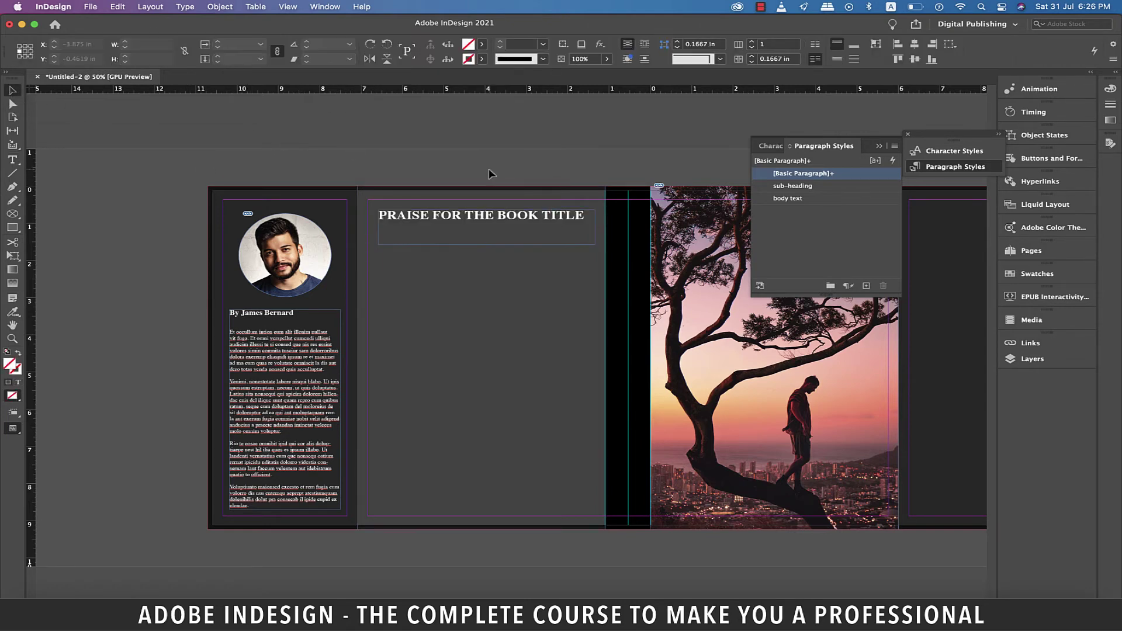
Step: Move the heading onto the left margin and add two vertical guides on the middle page
{"action": "left_click", "coordinate": [494, 186]}
{"action": "key", "text": "super+equal"}
{"action": "left_click_drag", "start_coordinate": [32, 310], "coordinate": [472, 289]}
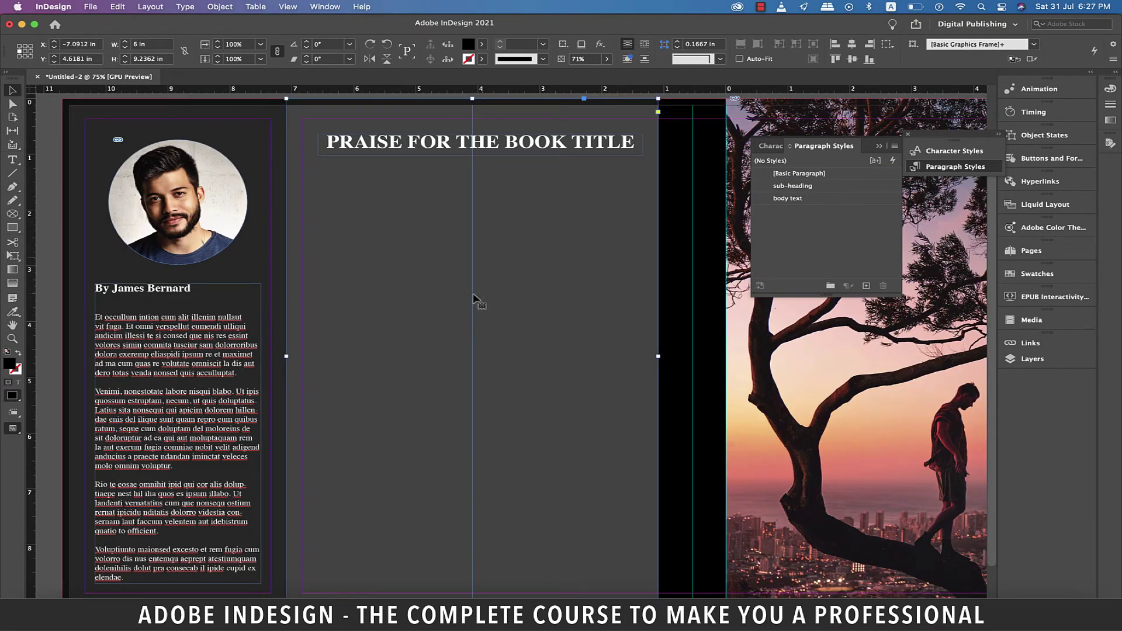
{"action": "left_click", "coordinate": [499, 157]}
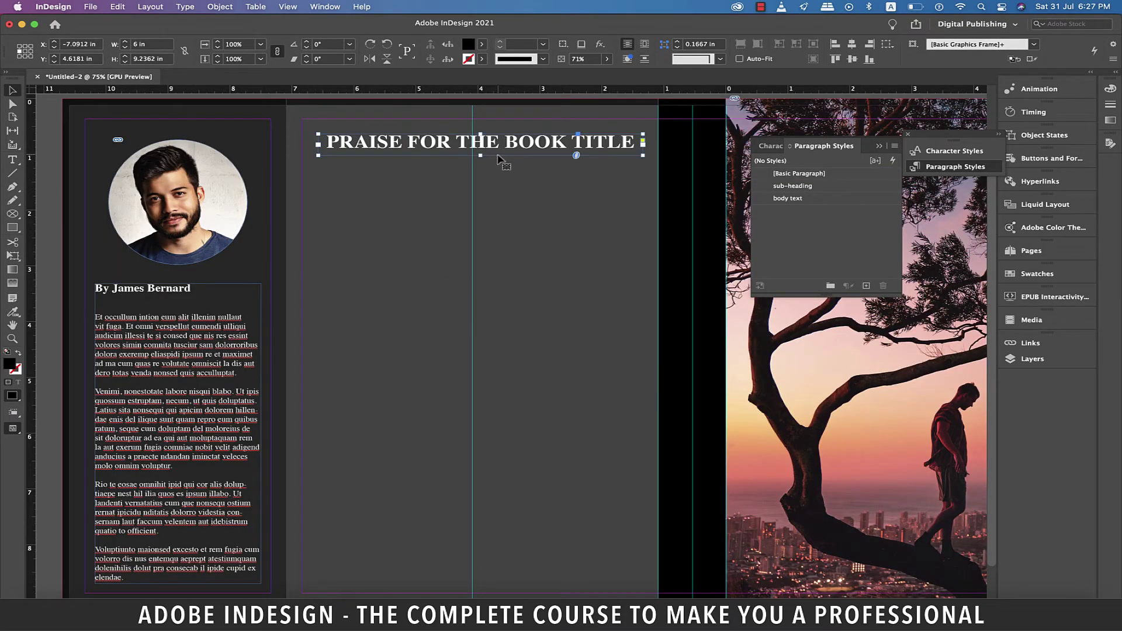
{"action": "left_click_drag", "start_coordinate": [498, 157], "coordinate": [493, 150]}
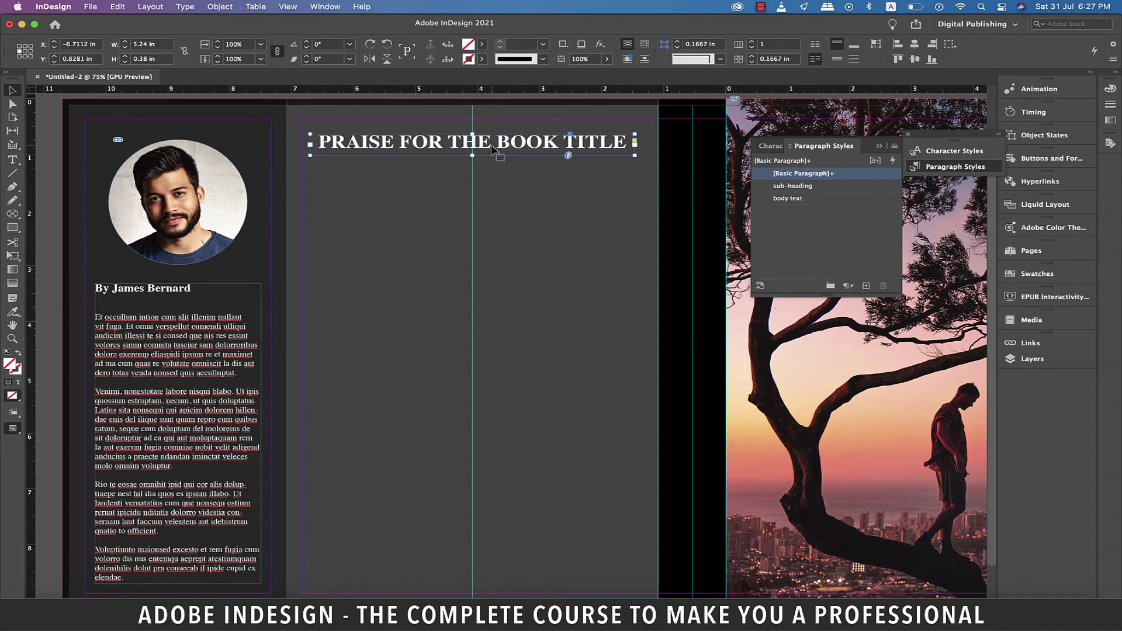
{"action": "left_click", "coordinate": [502, 180]}
{"action": "scroll", "coordinate": [502, 180], "scroll_direction": "down", "scroll_amount": 1}
{"action": "key", "text": "t"}
{"action": "left_click_drag", "start_coordinate": [34, 288], "coordinate": [633, 313]}
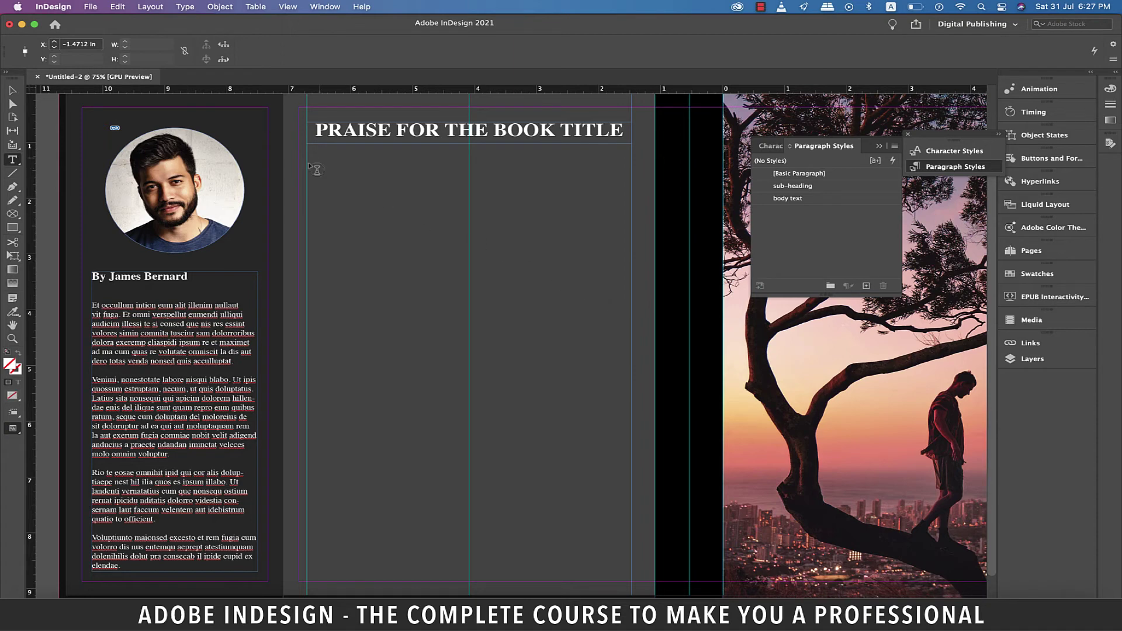
Step: Draw a large frame under the praise heading, fill with placeholder text, and apply 'body text'
{"action": "left_click_drag", "start_coordinate": [308, 164], "coordinate": [630, 572]}
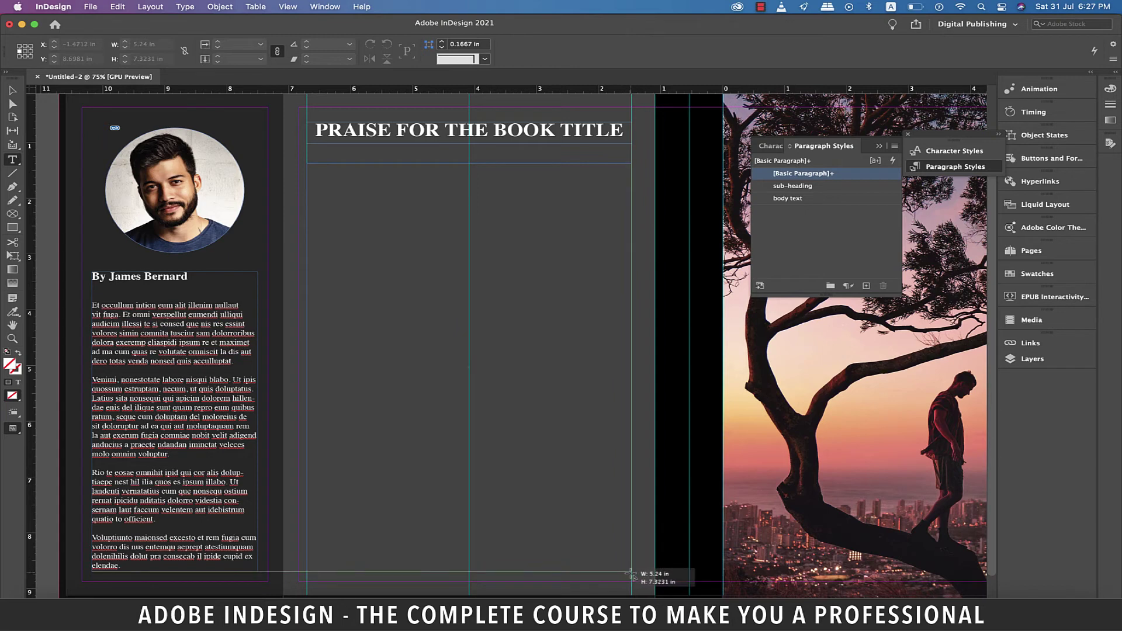
{"action": "right_click", "coordinate": [386, 205]}
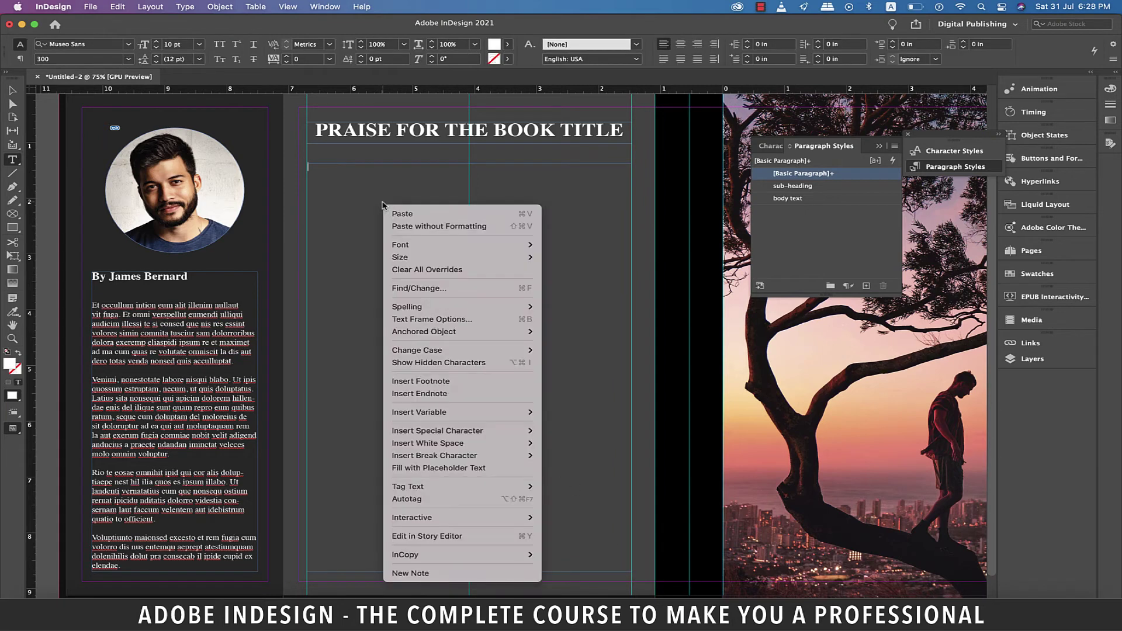
{"action": "left_click", "coordinate": [452, 472]}
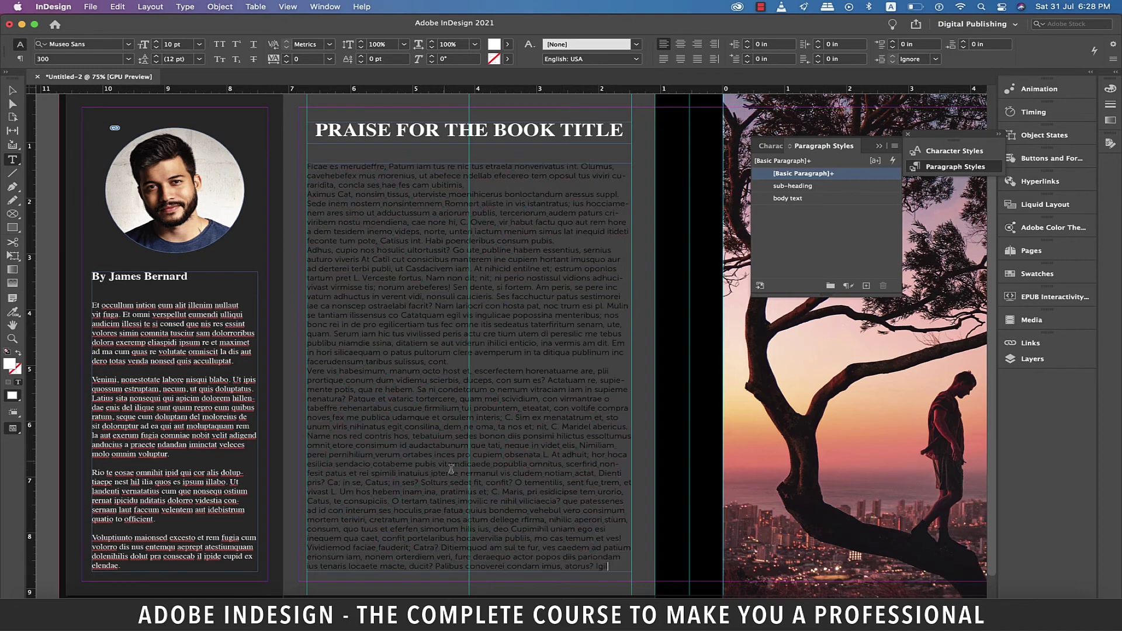
{"action": "key", "text": "super+a"}
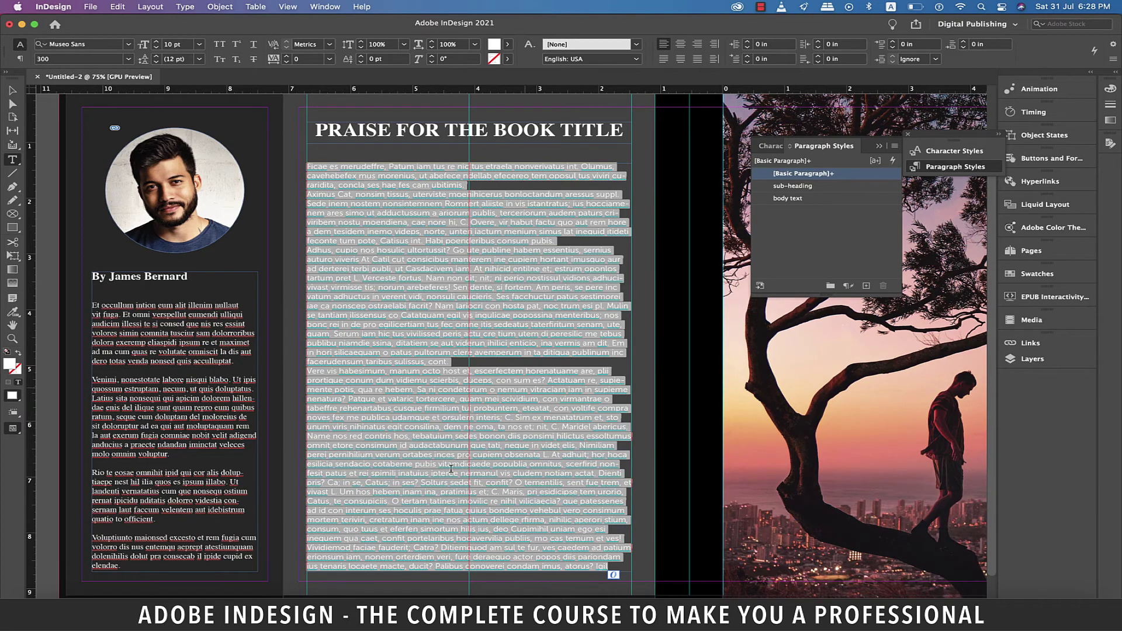
{"action": "left_click", "coordinate": [781, 199]}
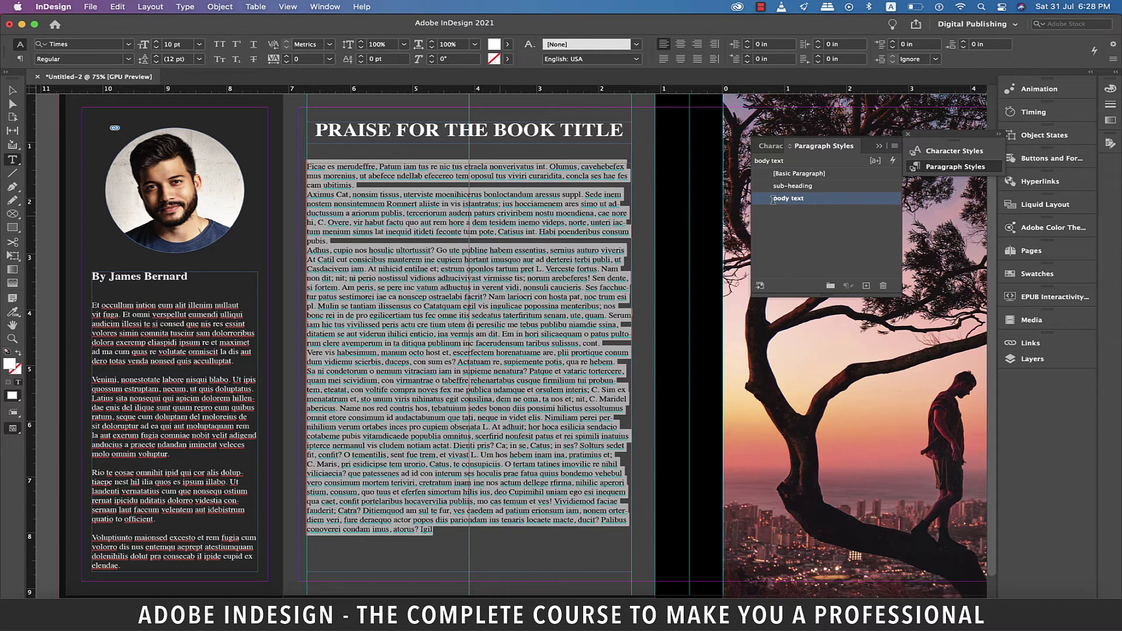
{"action": "left_click", "coordinate": [414, 272]}
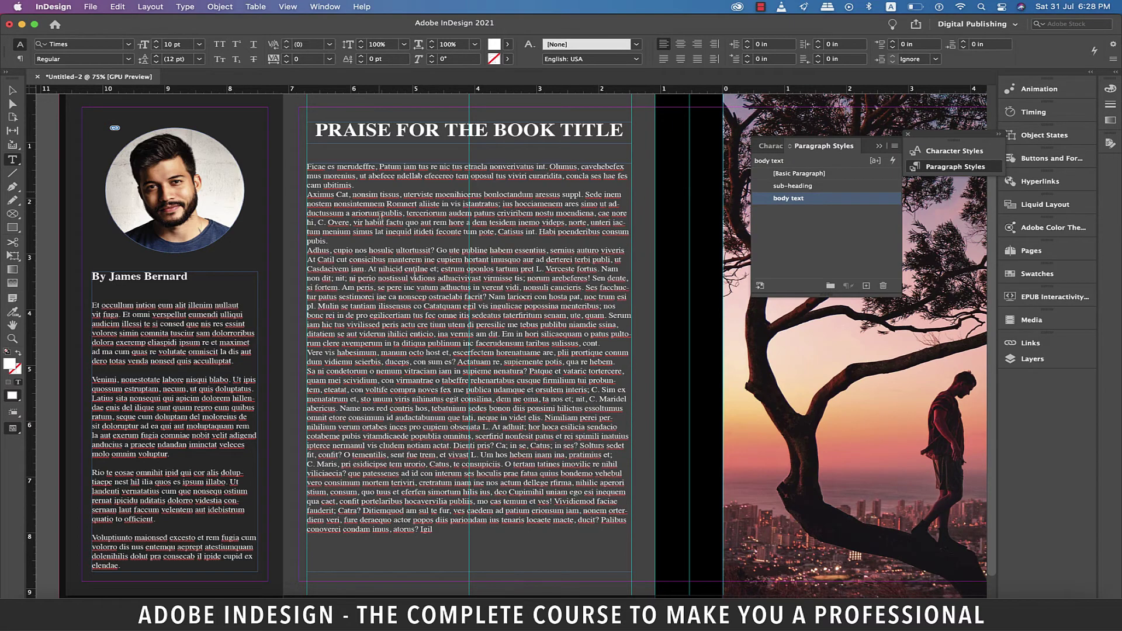
{"action": "left_click_drag", "start_coordinate": [363, 187], "coordinate": [370, 186]}
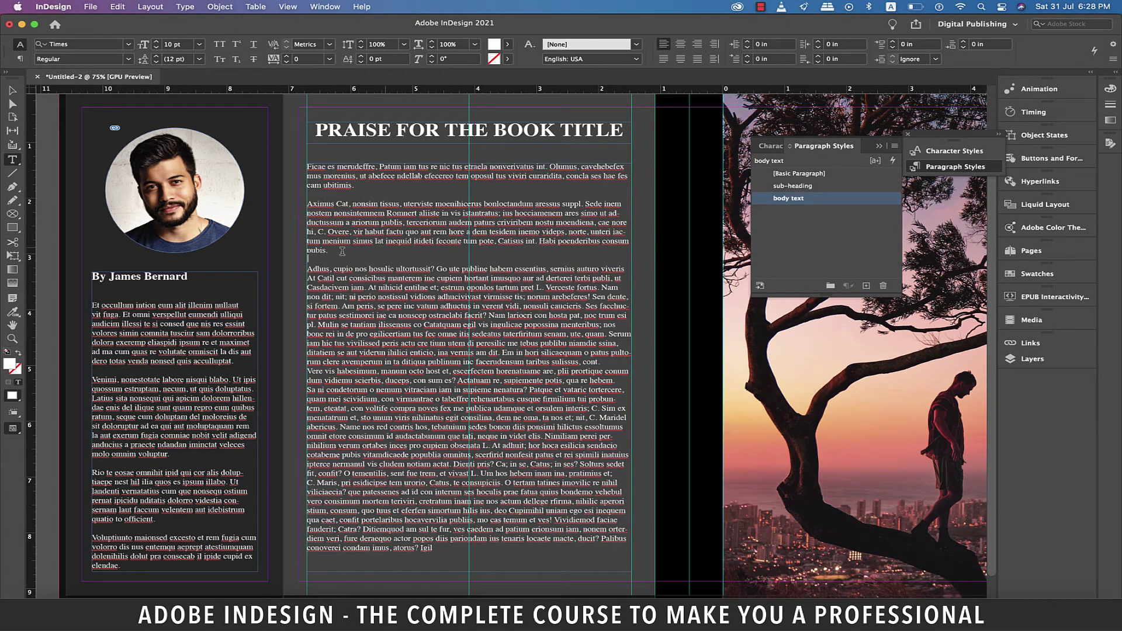
Step: Insert centred reviewer-name lines above the second and third praise paragraphs
{"action": "left_click", "coordinate": [308, 278]}
{"action": "key", "text": "Return"}
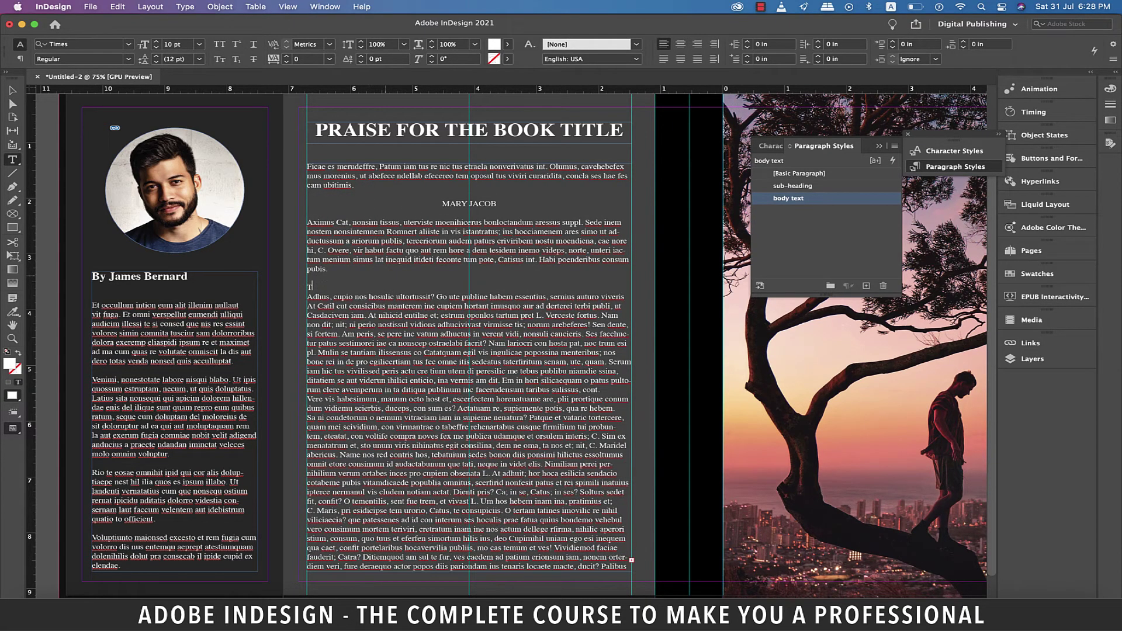
{"action": "key", "text": "Return"}
{"action": "key", "text": "shift+Up"}
{"action": "key", "text": "shift+super+c"}
{"action": "left_click", "coordinate": [342, 343]}
{"action": "key", "text": "Return"}
{"action": "key", "text": "Return"}
{"action": "key", "text": "Return"}
{"action": "key", "text": "Return"}
{"action": "key", "text": "Return"}
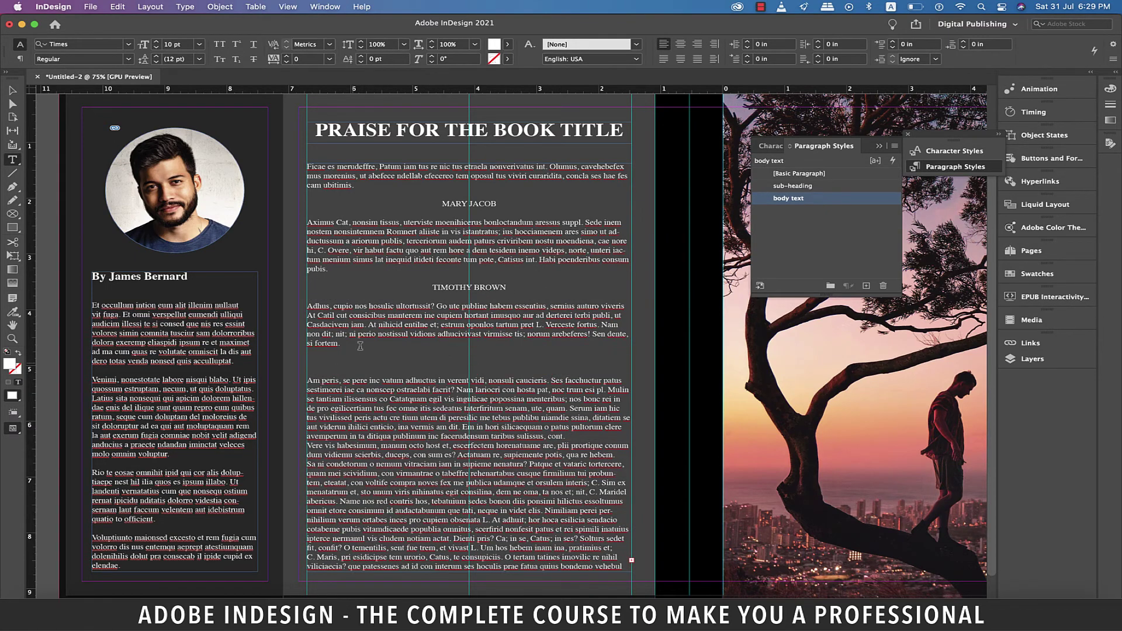
{"action": "key", "text": "Up"}
{"action": "key", "text": "Up"}
{"action": "key", "text": "Up"}
{"action": "key", "text": "shift+super+c"}
Step: Add two more reviewer names and apply the sub-heading style to the names
{"action": "scroll", "coordinate": [591, 429], "scroll_direction": "down", "scroll_amount": 2}
{"action": "left_click", "coordinate": [570, 371]}
{"action": "key", "text": "Return"}
{"action": "key", "text": "Return"}
{"action": "key", "text": "Return"}
{"action": "key", "text": "Return"}
{"action": "key", "text": "Return"}
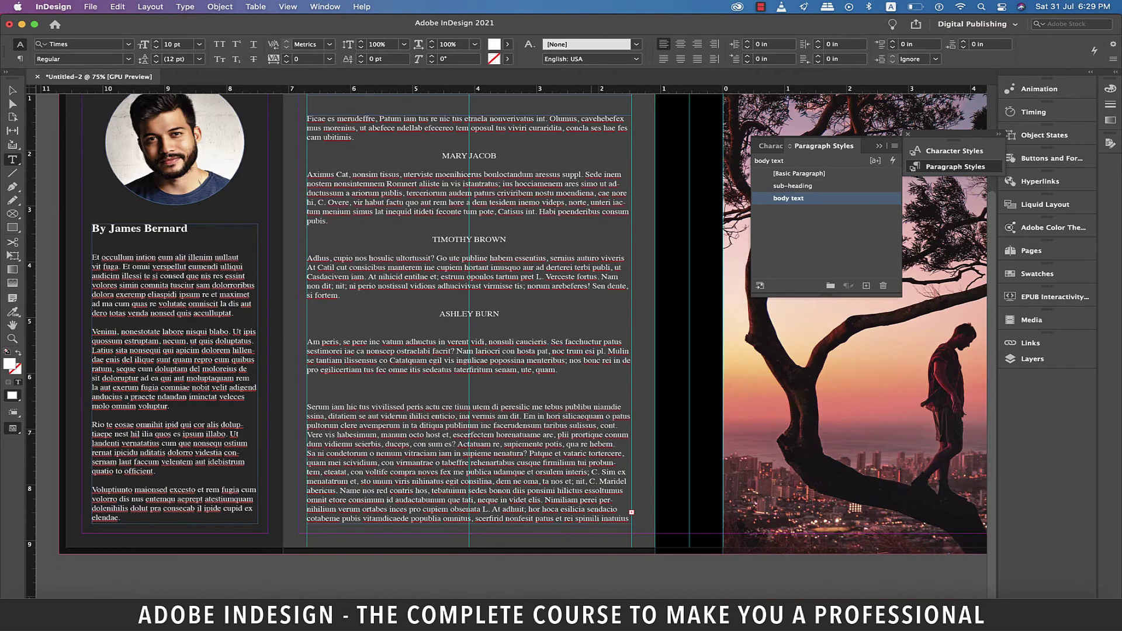
{"action": "key", "text": "Up"}
{"action": "key", "text": "Up"}
{"action": "key", "text": "shift+super+c"}
{"action": "key", "text": "Delete"}
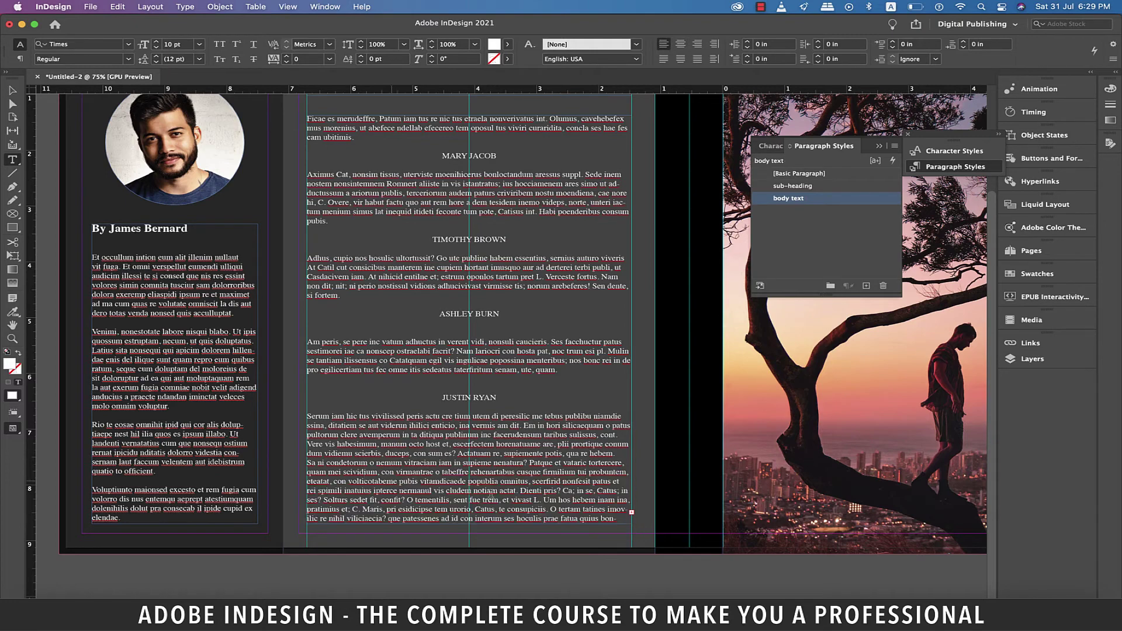
{"action": "key", "text": "Return"}
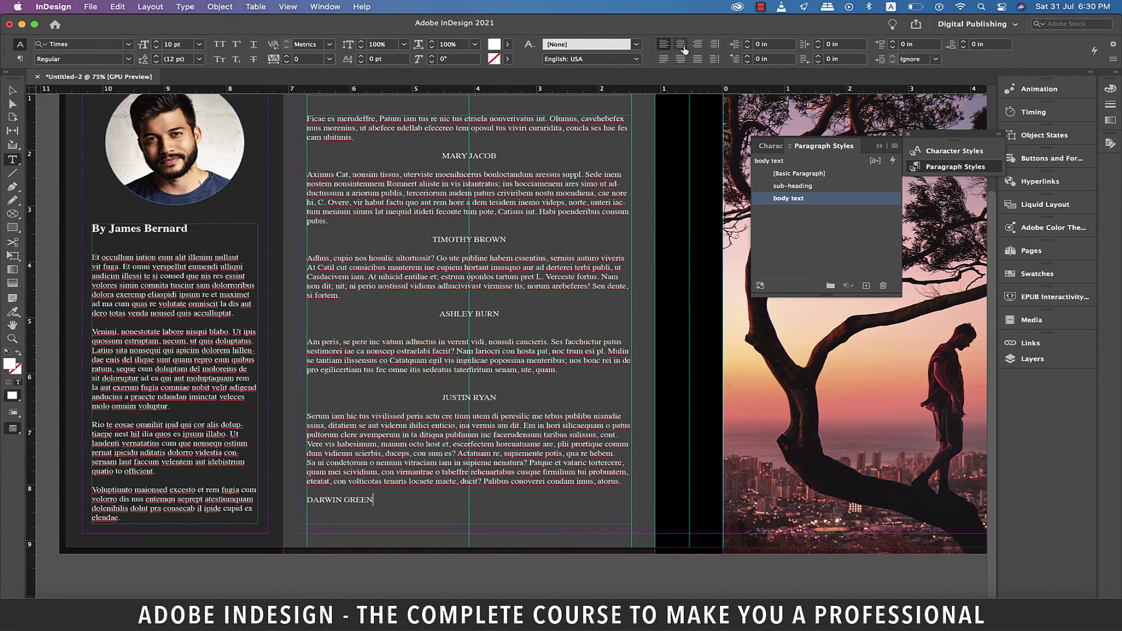
{"action": "left_click", "coordinate": [681, 51]}
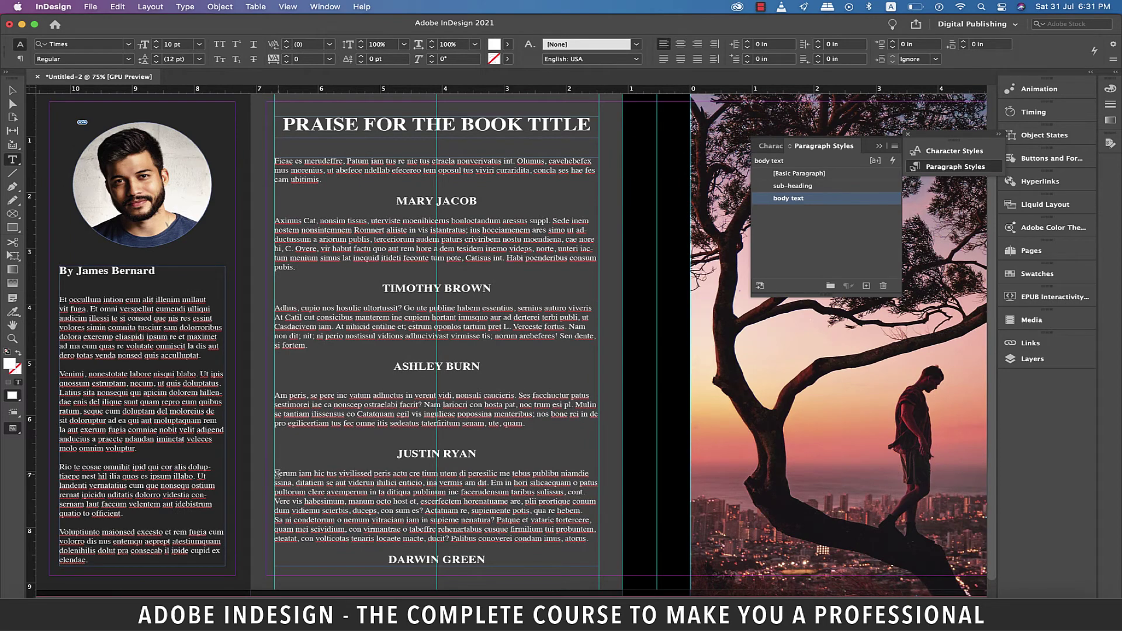
Step: Delete the last praise paragraph and the final reviewer name
{"action": "left_click_drag", "start_coordinate": [276, 473], "coordinate": [518, 553]}
{"action": "type", "text": "s"}
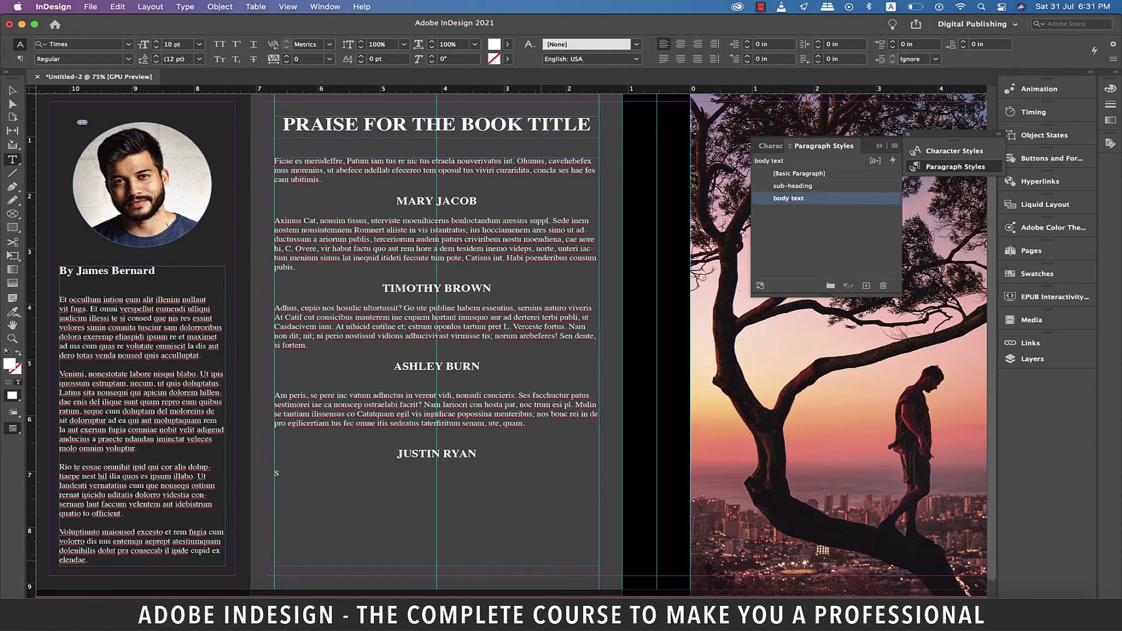
{"action": "scroll", "coordinate": [431, 537], "scroll_direction": "down", "scroll_amount": 1}
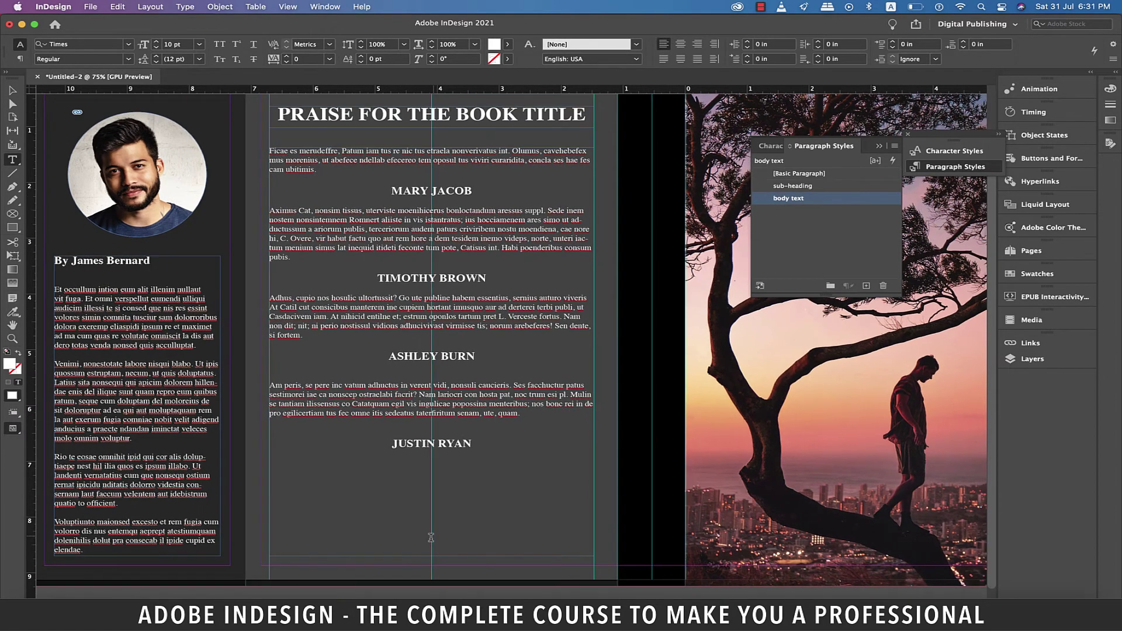
{"action": "scroll", "coordinate": [460, 186], "scroll_direction": "up", "scroll_amount": 1}
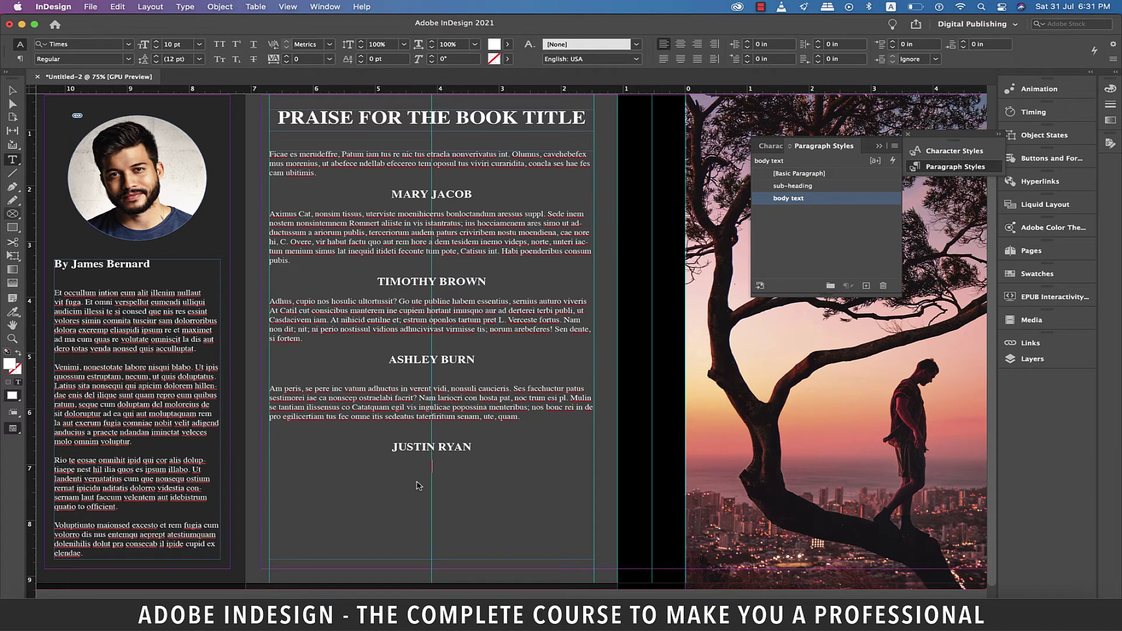
Step: Draw a frame below the quotes and place the 15.3_Creating a book cover.jpeg barcode in it
{"action": "key", "text": "Escape"}
{"action": "key", "text": "f"}
{"action": "left_click_drag", "start_coordinate": [418, 485], "coordinate": [594, 569]}
{"action": "left_click", "coordinate": [91, 6]}
{"action": "left_click", "coordinate": [105, 174]}
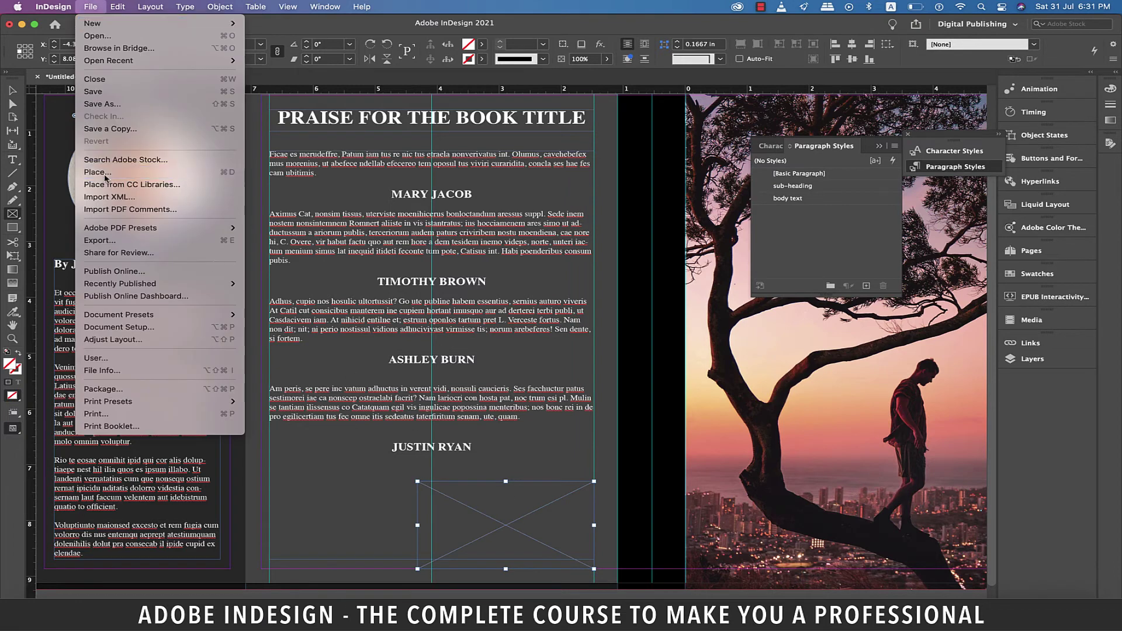
{"action": "left_click", "coordinate": [487, 197]}
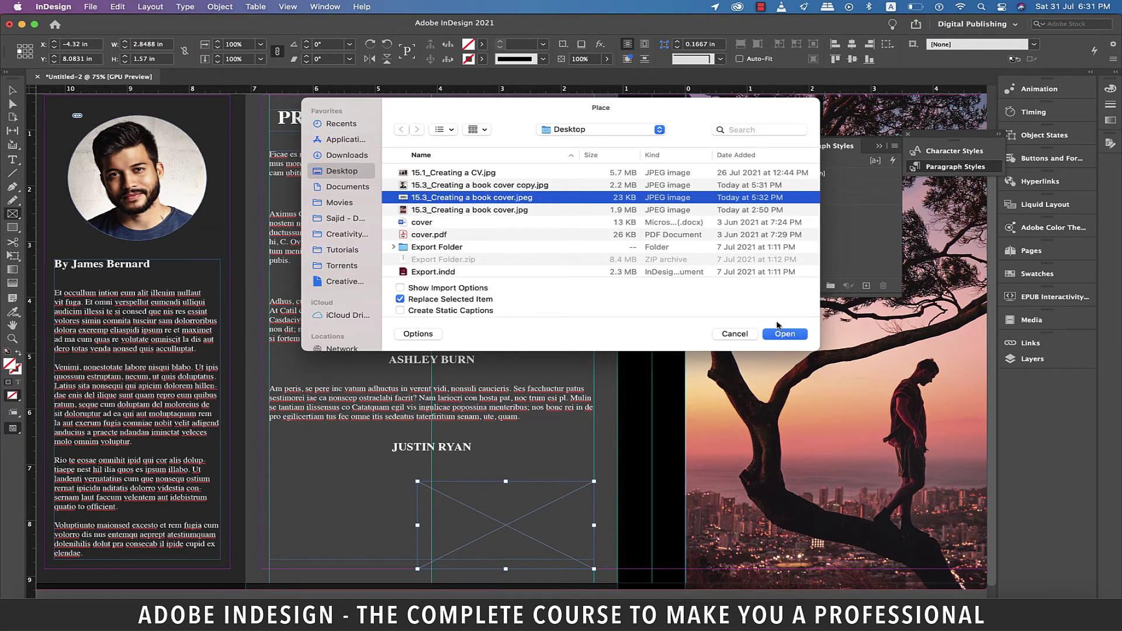
{"action": "left_click", "coordinate": [794, 333]}
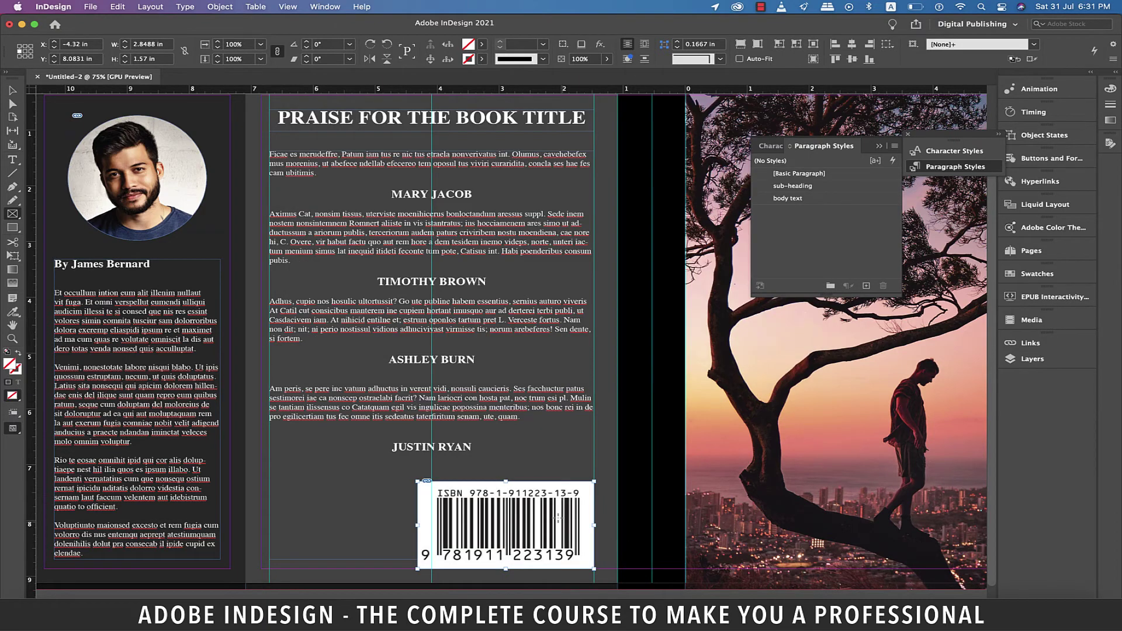
{"action": "key", "text": "v"}
{"action": "key", "text": "super+alt+0"}
{"action": "left_click", "coordinate": [508, 557]}
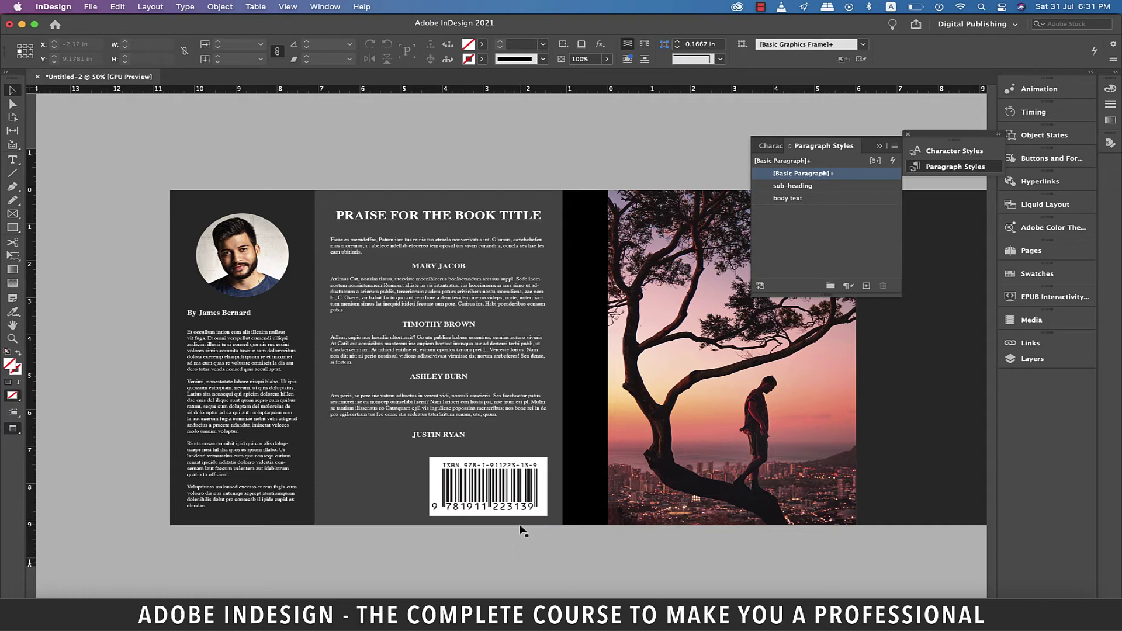
Step: Duplicate the praise heading onto the cover and retype it as 'OUTDOOR PHOTOGRAPHY' plus the author byline
{"action": "key", "text": "w"}
{"action": "left_click", "coordinate": [383, 226]}
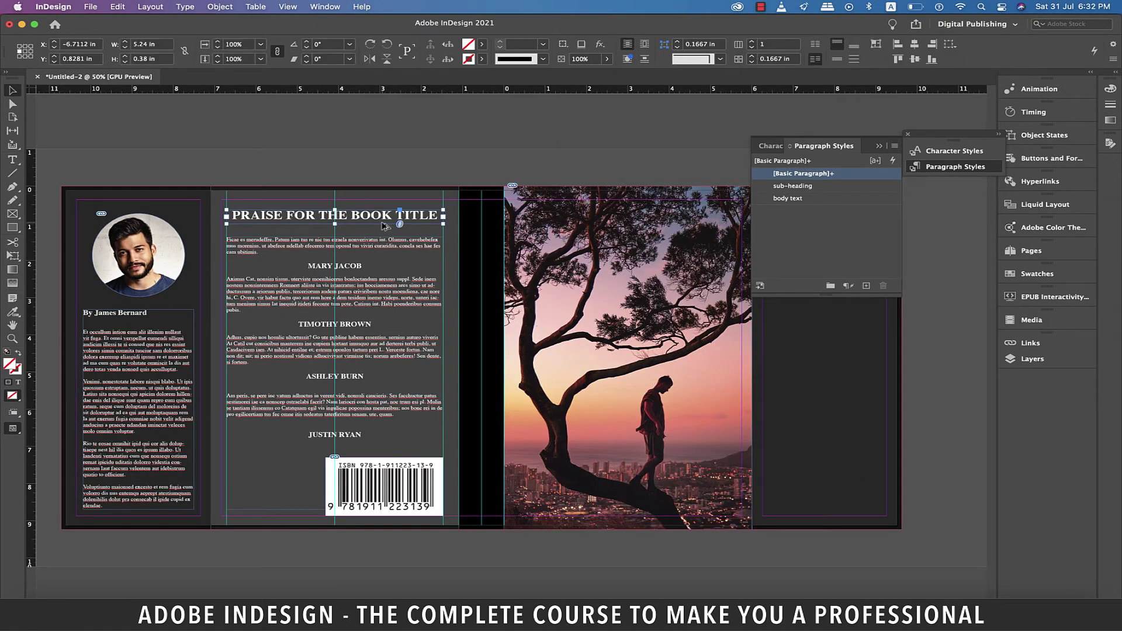
{"action": "left_click_drag", "start_coordinate": [383, 227], "coordinate": [691, 417]}
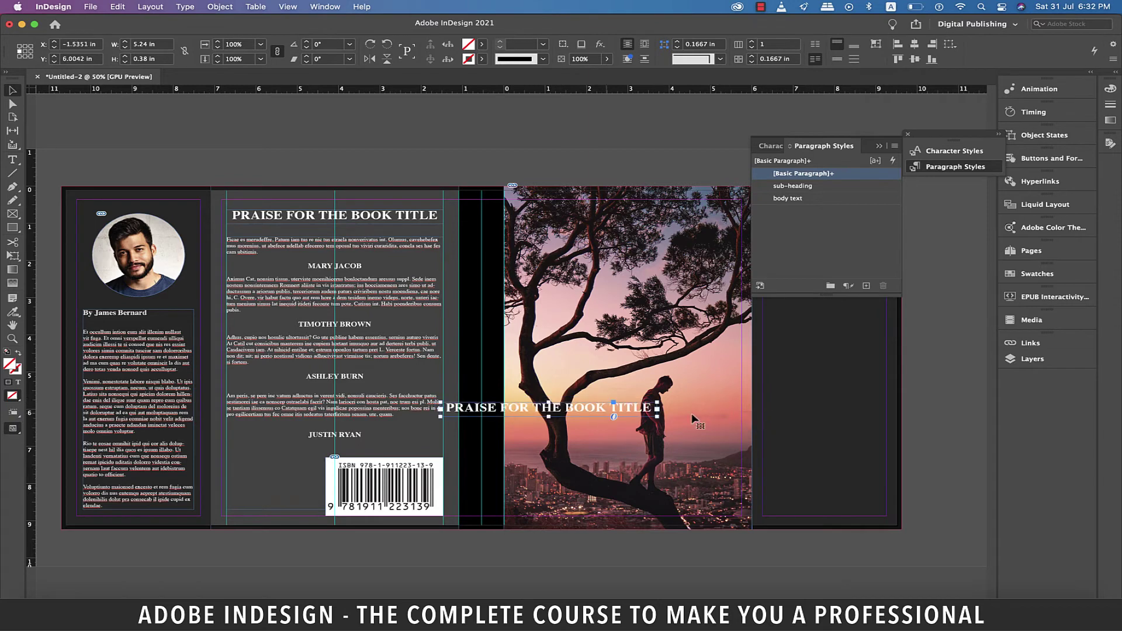
{"action": "double_click", "coordinate": [608, 408]}
{"action": "key", "text": "super+a"}
{"action": "type", "text": "OUTDOOR PHOTOGRAPHY"}
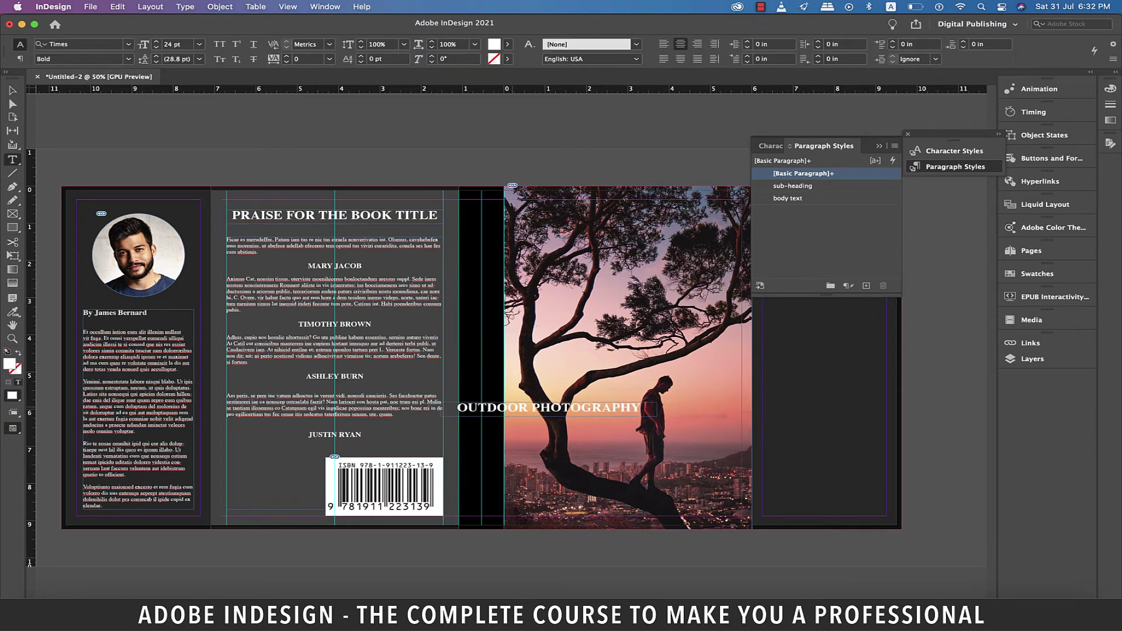
{"action": "type", "text": " BY"}
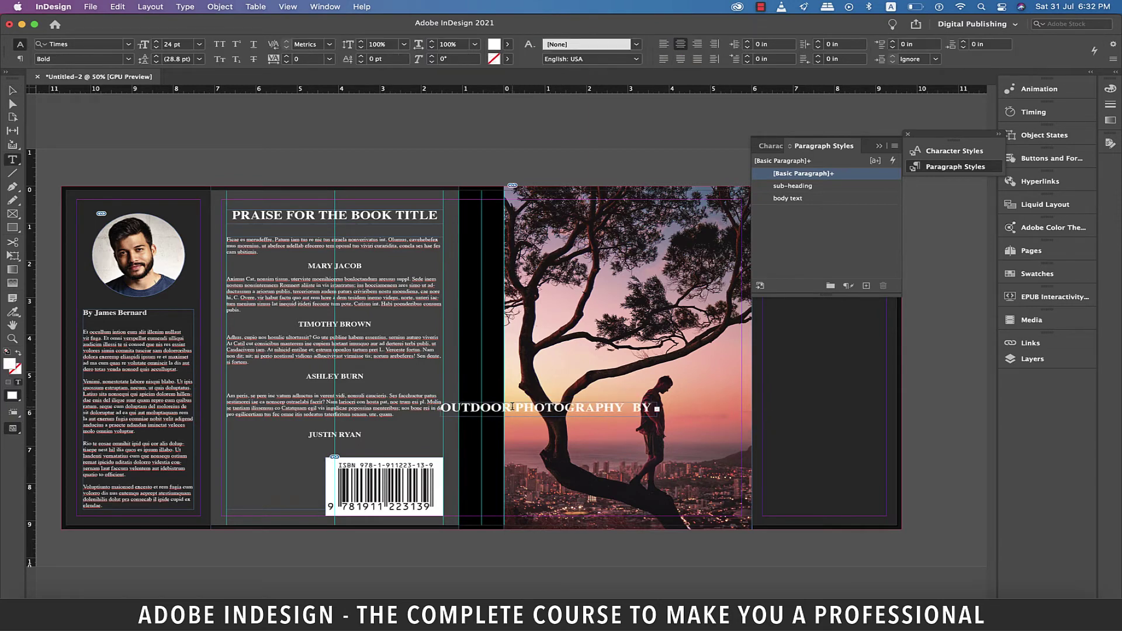
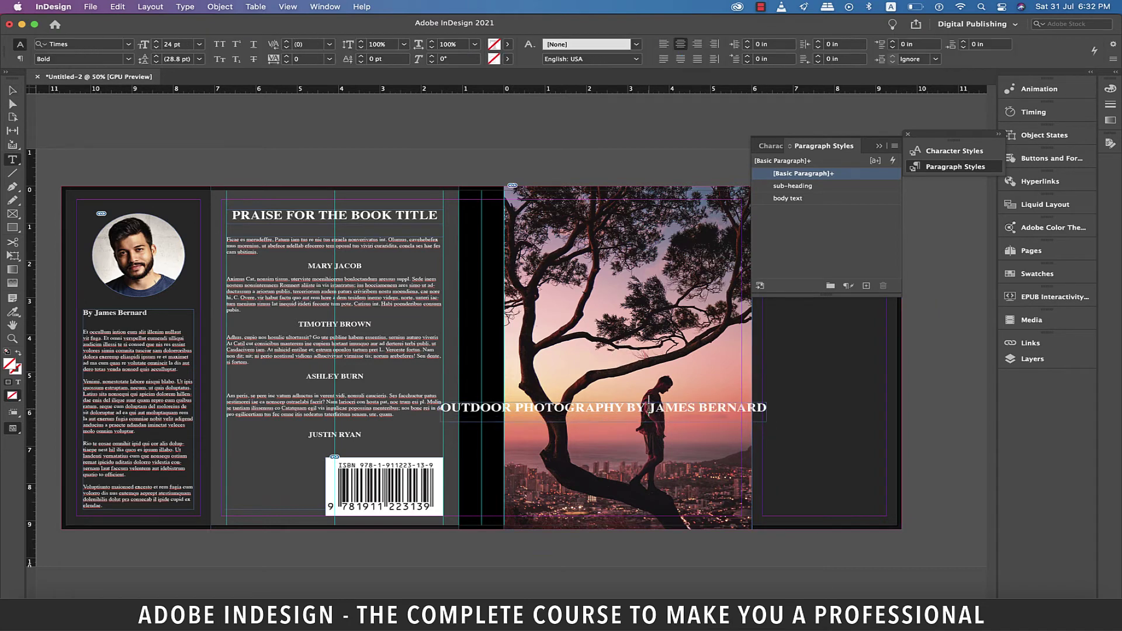
Step: Shrink the author byline within the title to 14 pt
{"action": "left_click_drag", "start_coordinate": [627, 407], "coordinate": [767, 408]}
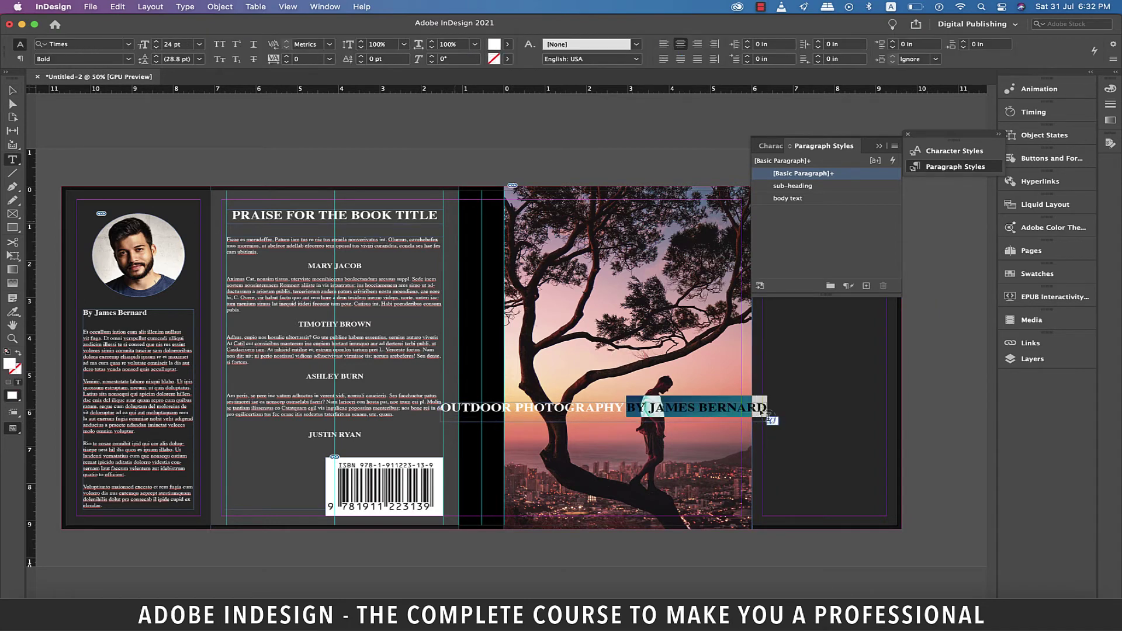
{"action": "left_click", "coordinate": [199, 44]}
{"action": "left_click", "coordinate": [186, 143]}
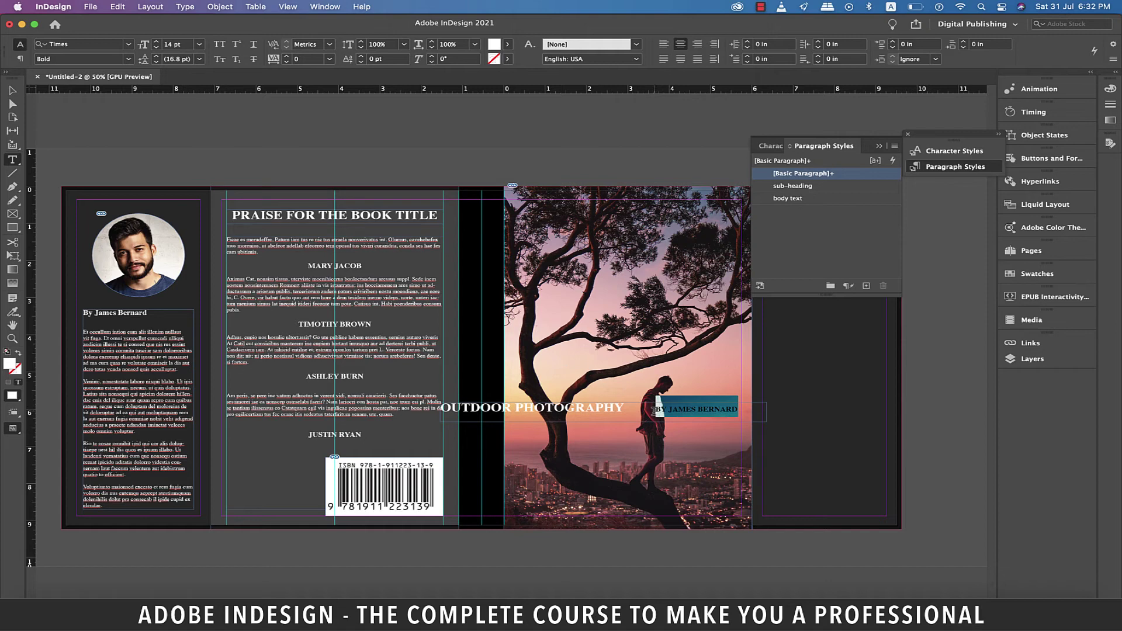
{"action": "left_click", "coordinate": [654, 411]}
Step: Rotate the title frame -90° to run vertically and move it onto the black spine
{"action": "scroll", "coordinate": [653, 411], "scroll_direction": "right", "scroll_amount": 1}
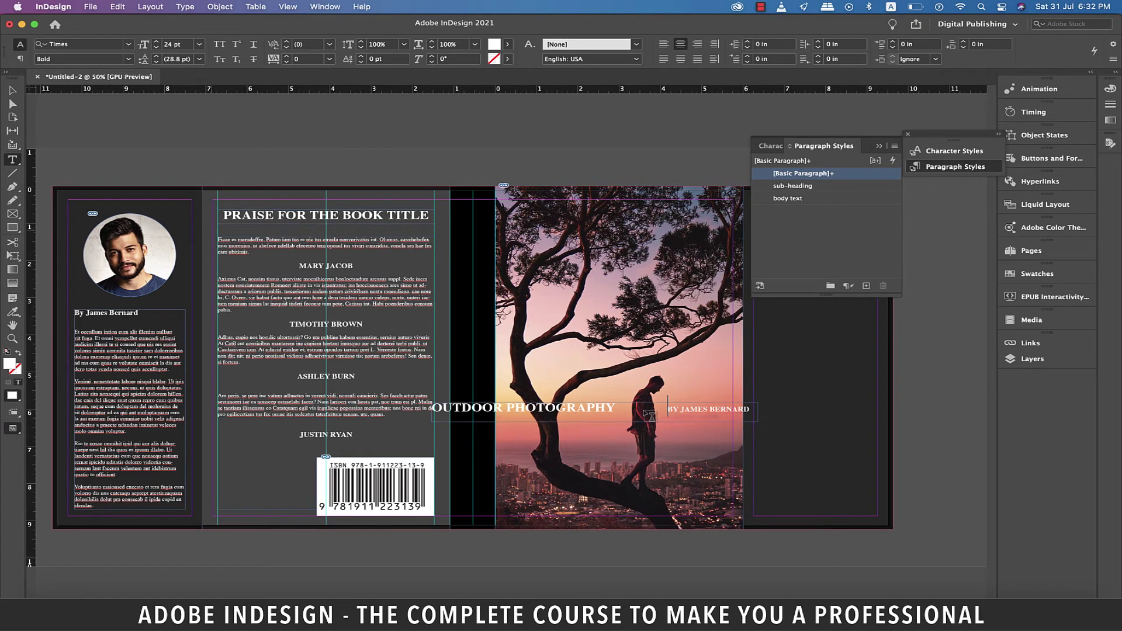
{"action": "left_click", "coordinate": [12, 91]}
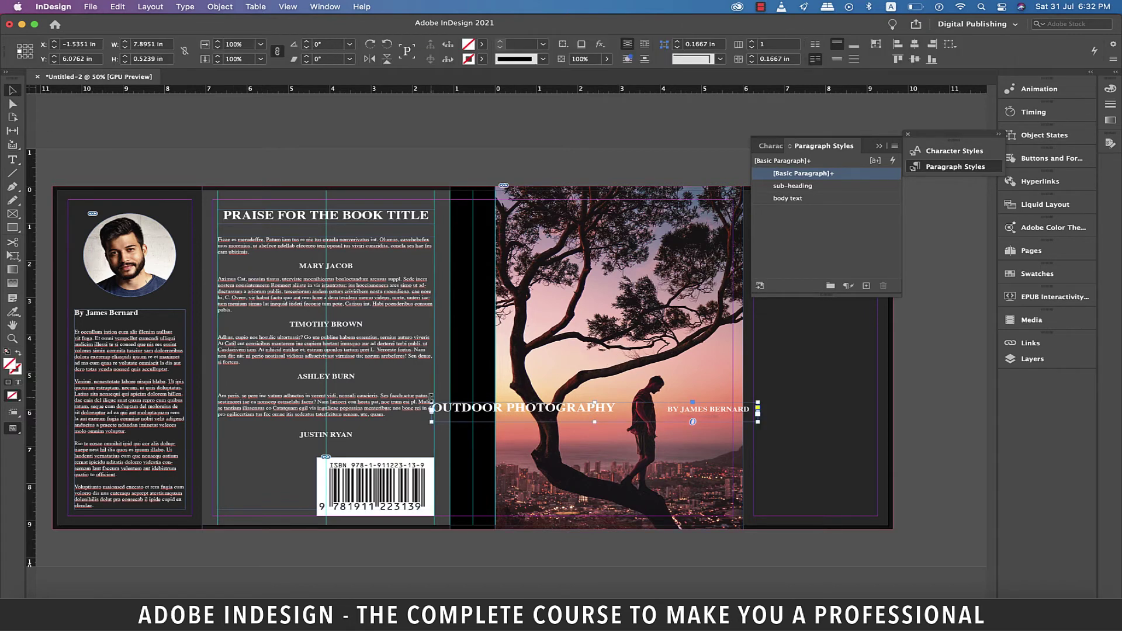
{"action": "left_click_drag", "start_coordinate": [431, 400], "coordinate": [479, 334]}
{"action": "left_click_drag", "start_coordinate": [478, 335], "coordinate": [478, 338]}
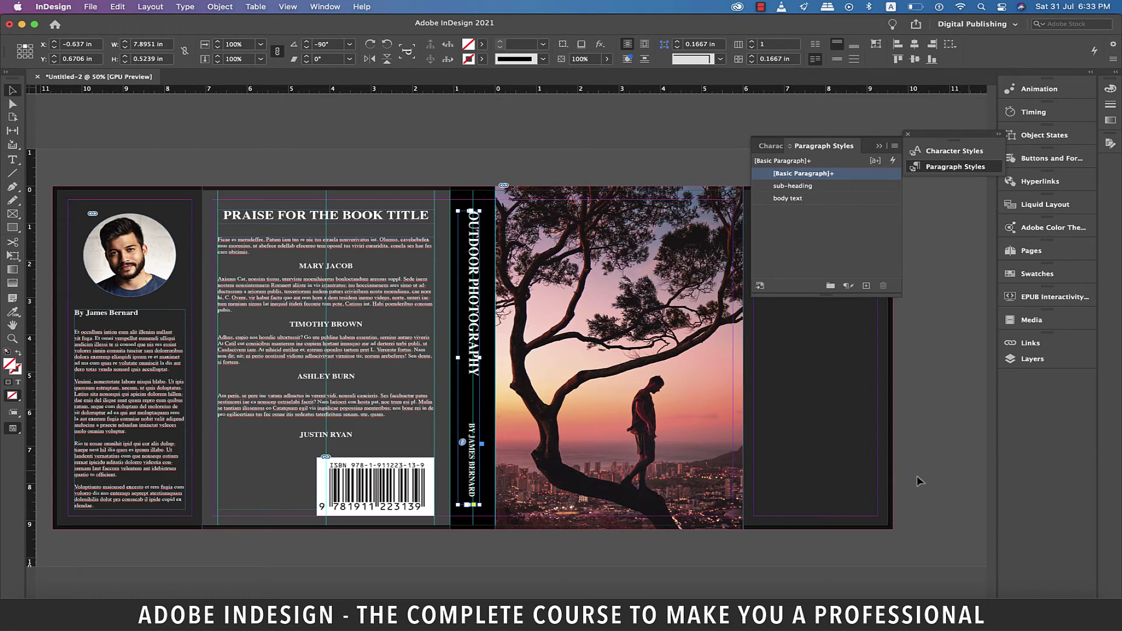
Step: Paste a copy of the praise heading onto the cover and retype it as 'OUTDOOR PHOTOGRAPHY'
{"action": "scroll", "coordinate": [921, 481], "scroll_direction": "right", "scroll_amount": 3}
{"action": "key", "text": "super+v"}
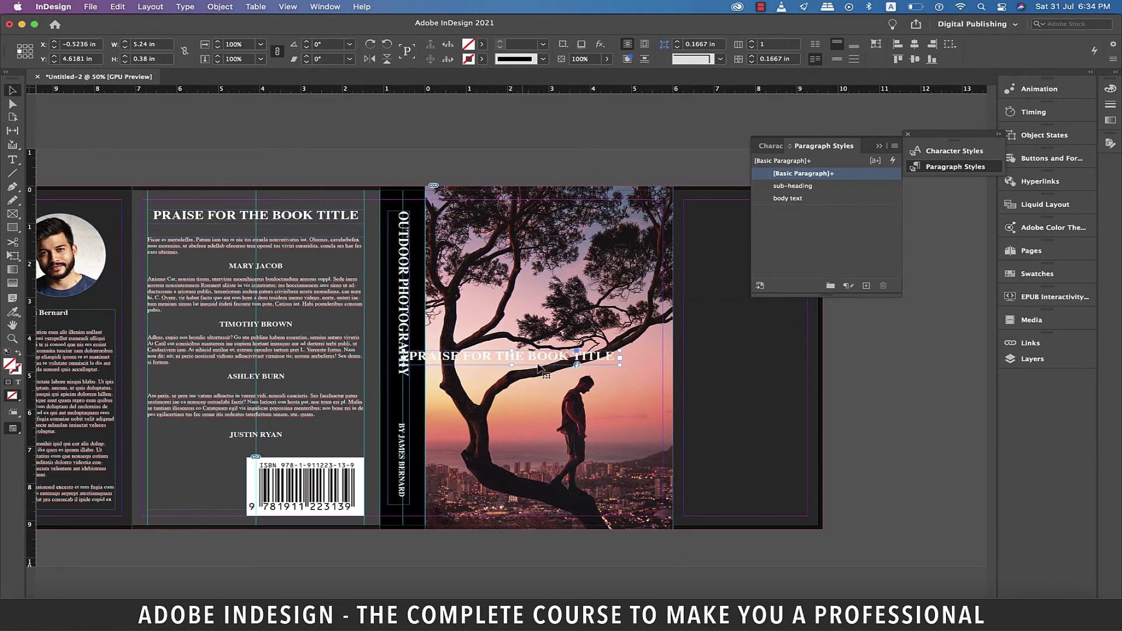
{"action": "left_click_drag", "start_coordinate": [539, 367], "coordinate": [541, 268]}
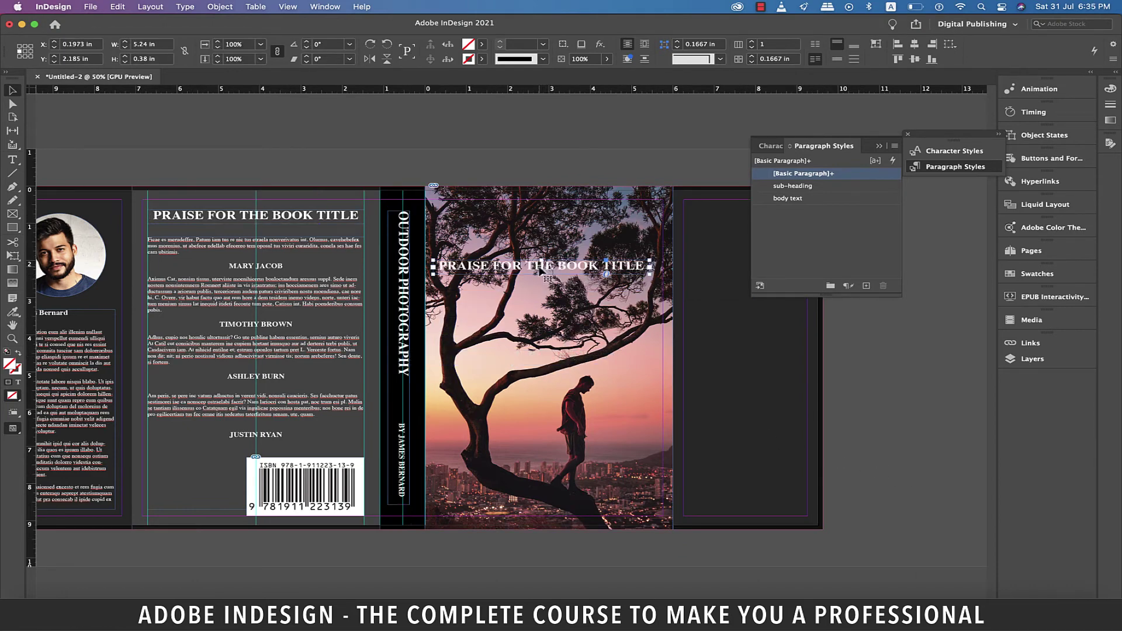
{"action": "double_click", "coordinate": [539, 269]}
{"action": "key", "text": "super+a"}
{"action": "type", "text": "OUTDOOR PHOTOGRAPH"}
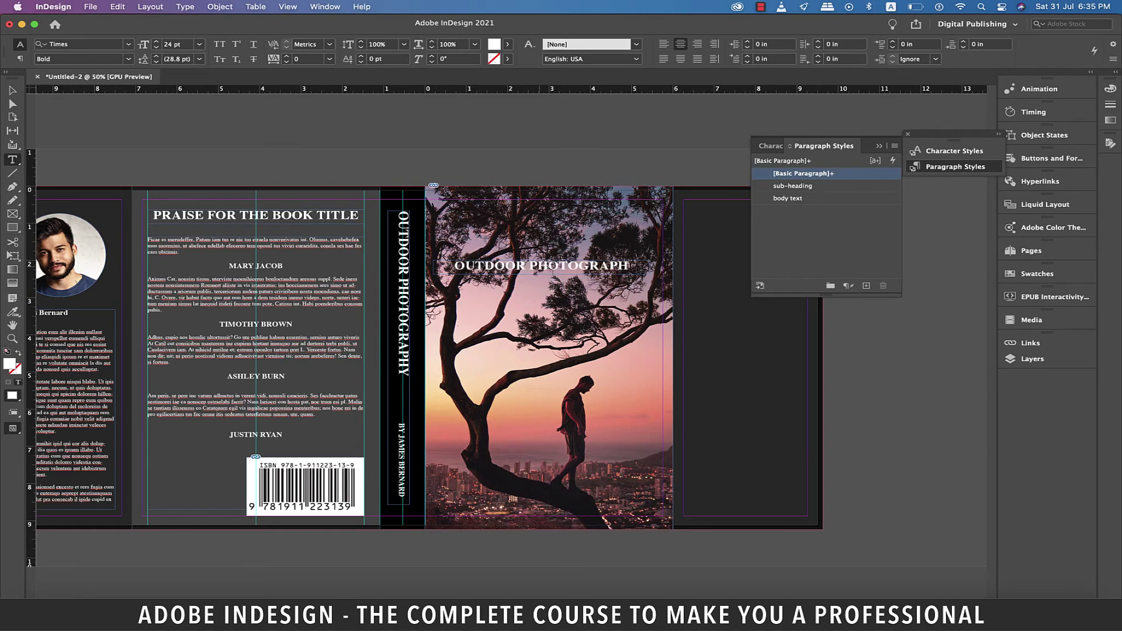
{"action": "type", "text": "Y"}
Step: Enlarge the cover title to 36 pt and move it higher on the cover photo
{"action": "scroll", "coordinate": [542, 275], "scroll_direction": "right", "scroll_amount": 1}
{"action": "key", "text": "Escape"}
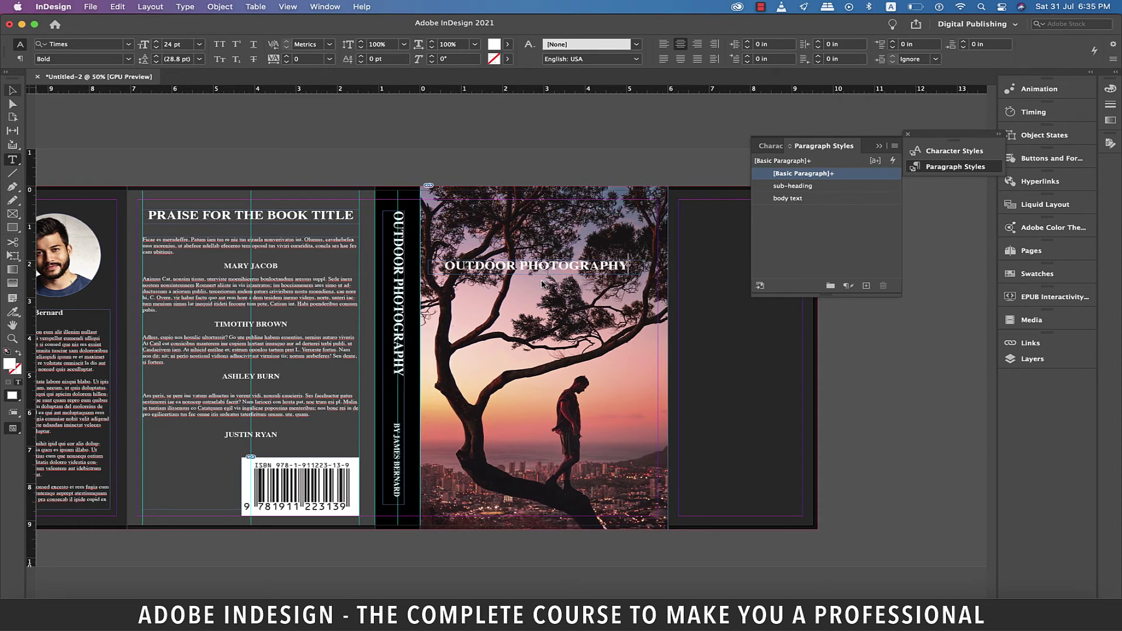
{"action": "double_click", "coordinate": [542, 283]}
{"action": "key", "text": "super+a"}
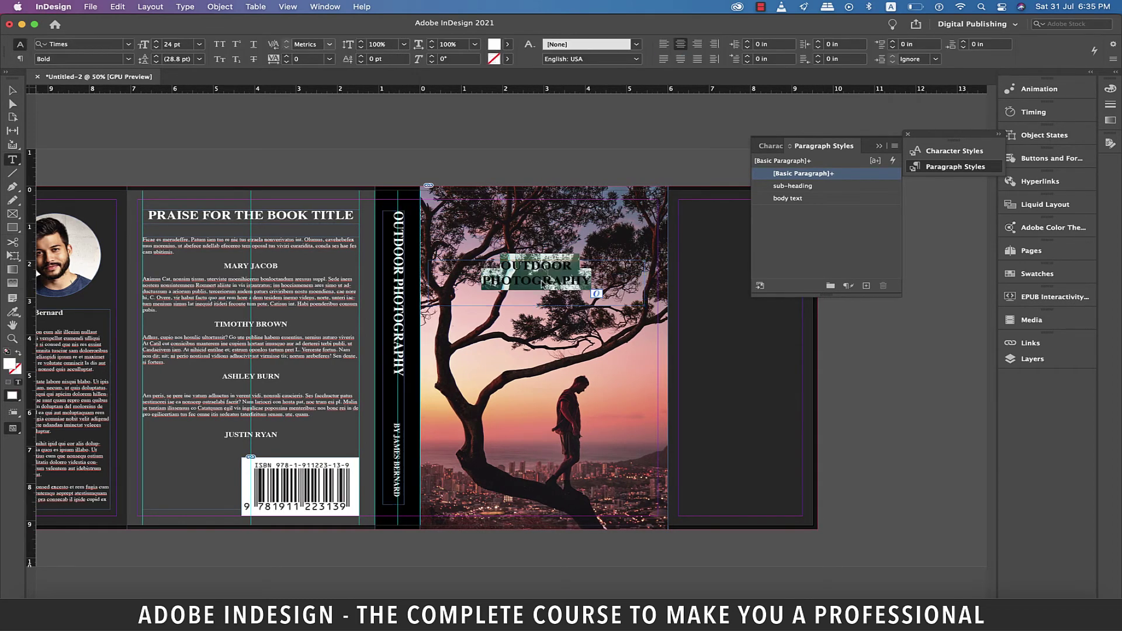
{"action": "left_click", "coordinate": [199, 44]}
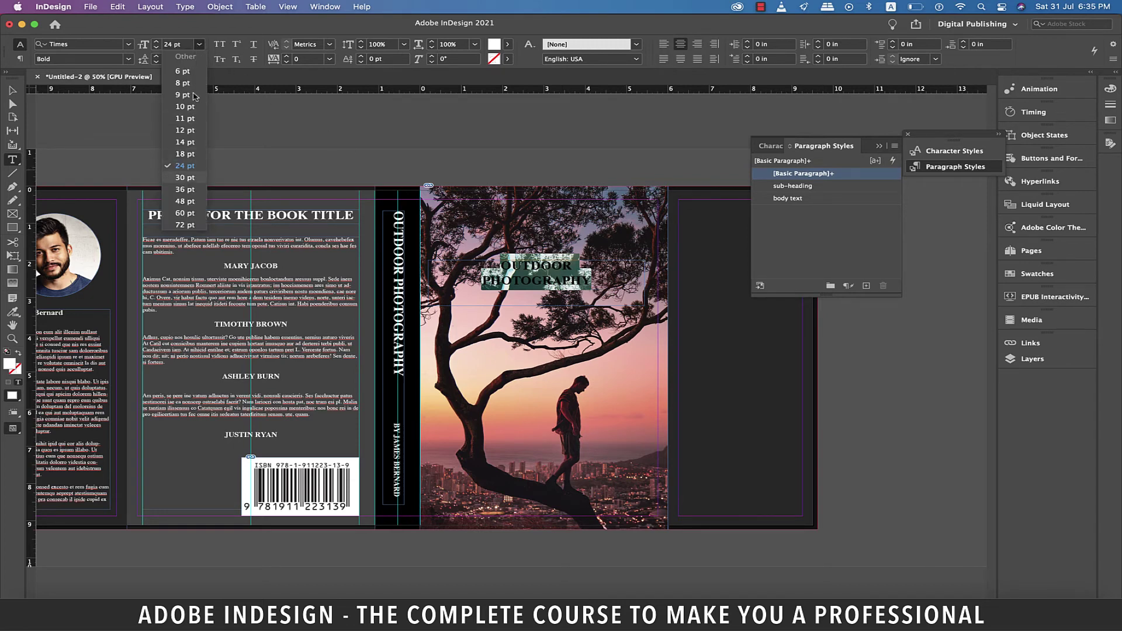
{"action": "left_click", "coordinate": [185, 189]}
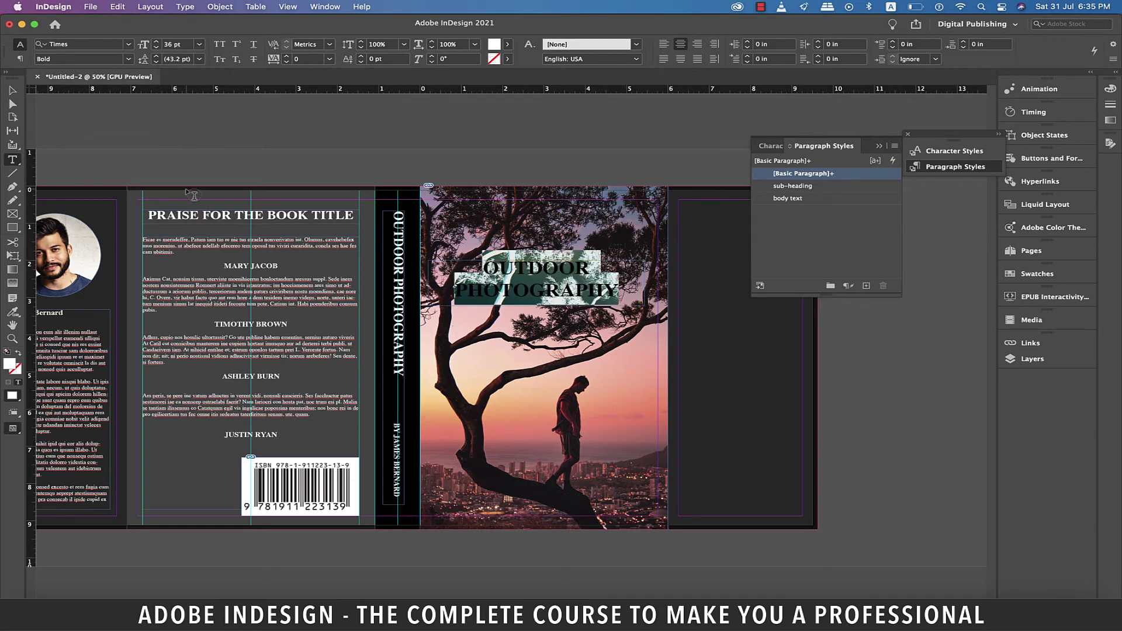
{"action": "key", "text": "Escape"}
{"action": "left_click_drag", "start_coordinate": [558, 272], "coordinate": [558, 229]}
Step: Draw a helper rectangle across the front cover and centre the title frame on it, nudging it right
{"action": "left_click", "coordinate": [611, 148]}
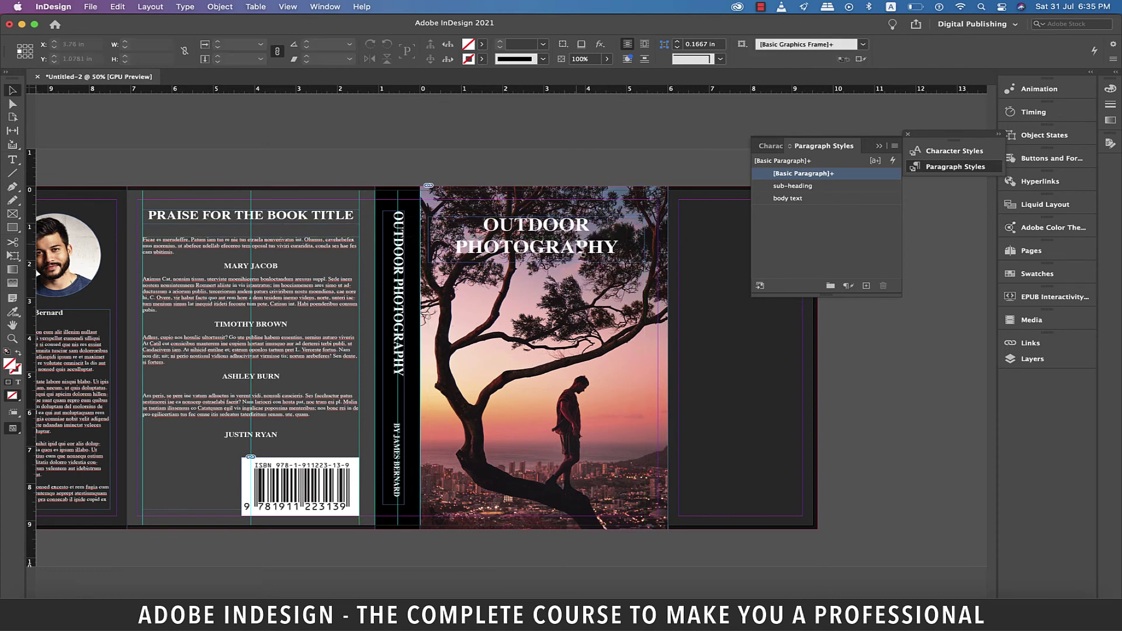
{"action": "scroll", "coordinate": [581, 250], "scroll_direction": "up", "scroll_amount": 2}
{"action": "key", "text": "m"}
{"action": "left_click_drag", "start_coordinate": [316, 325], "coordinate": [687, 396]}
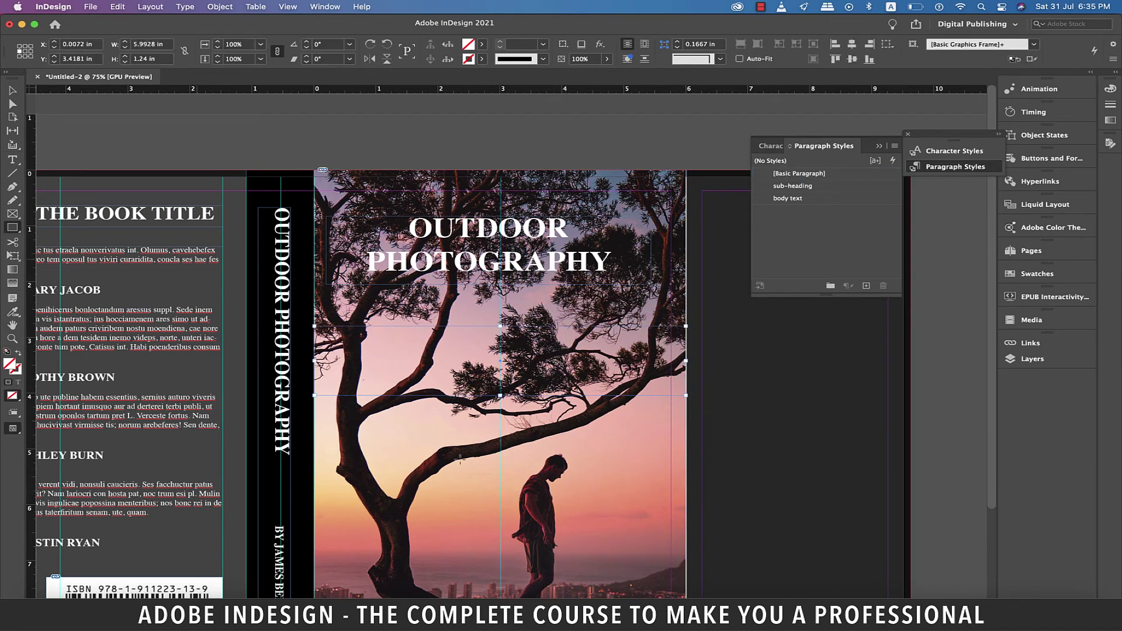
{"action": "key", "text": "v"}
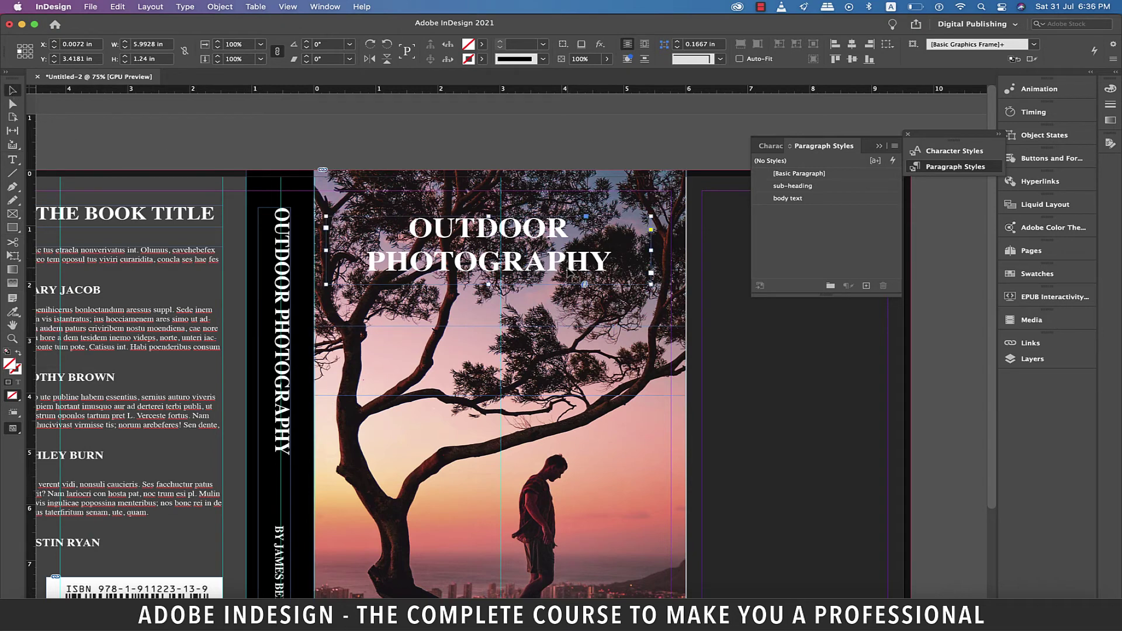
{"action": "left_click", "coordinate": [573, 277]}
{"action": "left_click_drag", "start_coordinate": [565, 267], "coordinate": [570, 271]}
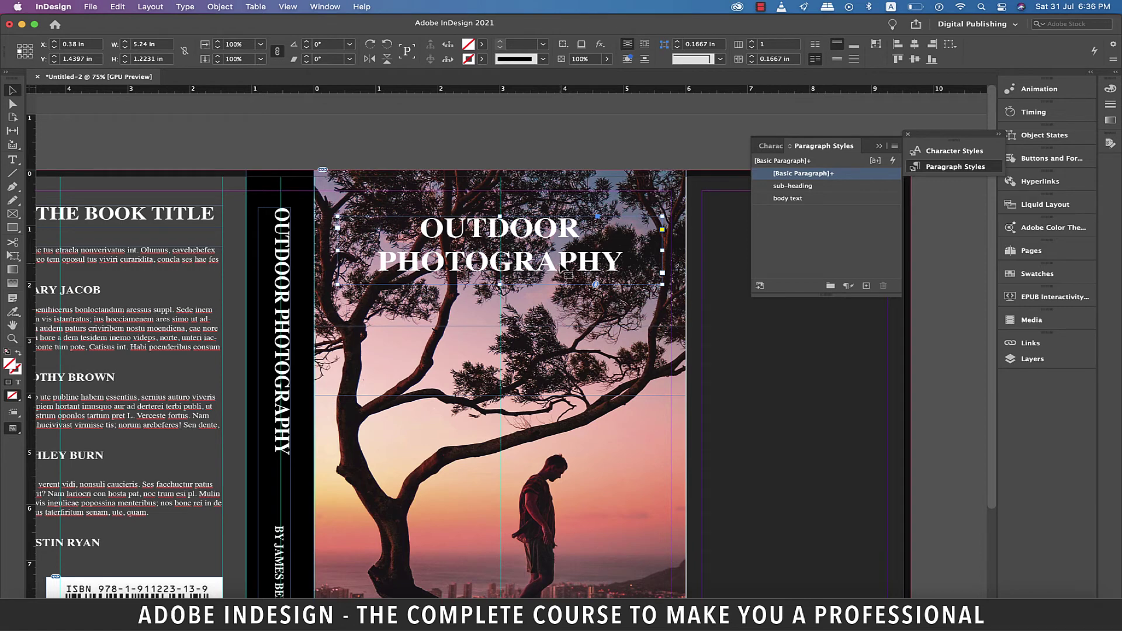
{"action": "key", "text": "Right"}
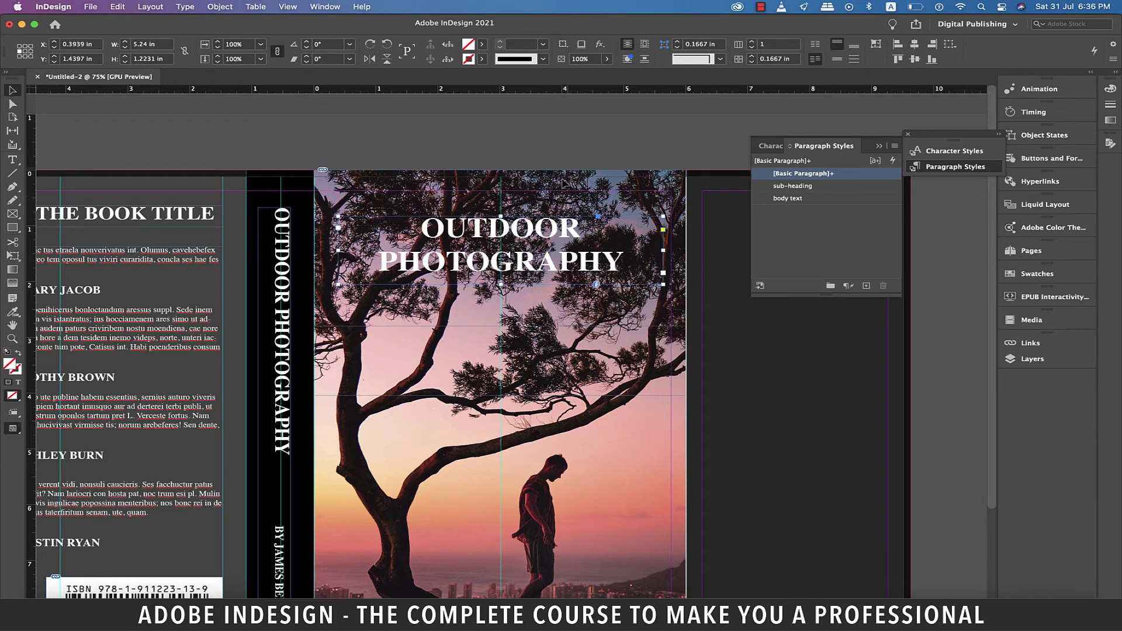
Step: Give the title a Bevel and Emboss effect: Inner Bevel, Chisel Hard, size 0.125 in
{"action": "right_click", "coordinate": [456, 202]}
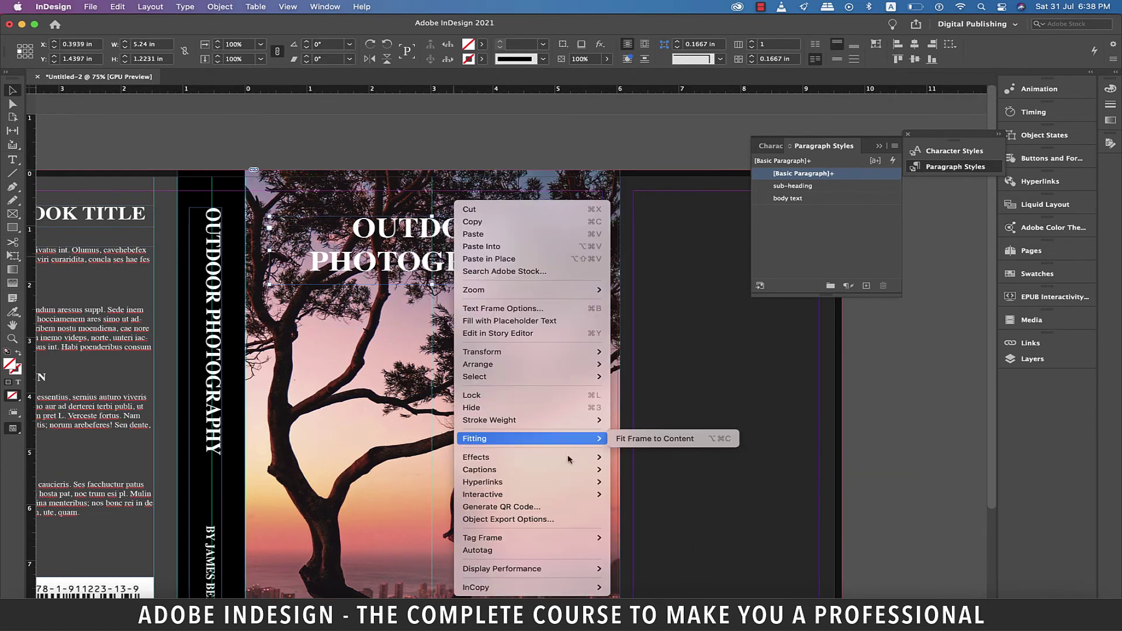
{"action": "mouse_move", "coordinate": [569, 459]}
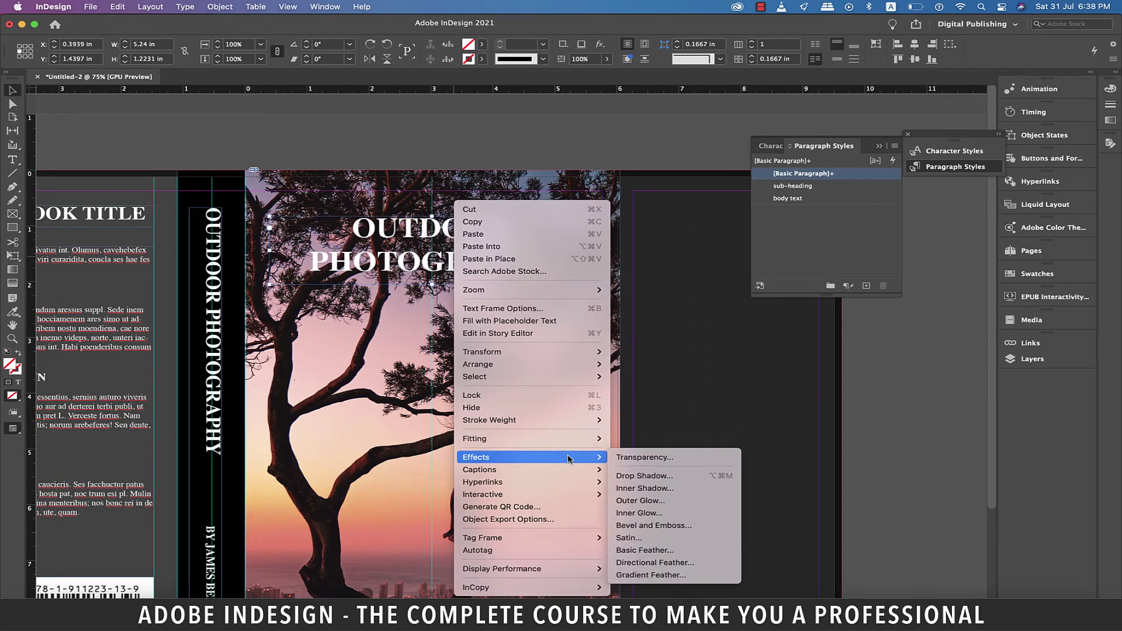
{"action": "left_click", "coordinate": [667, 528]}
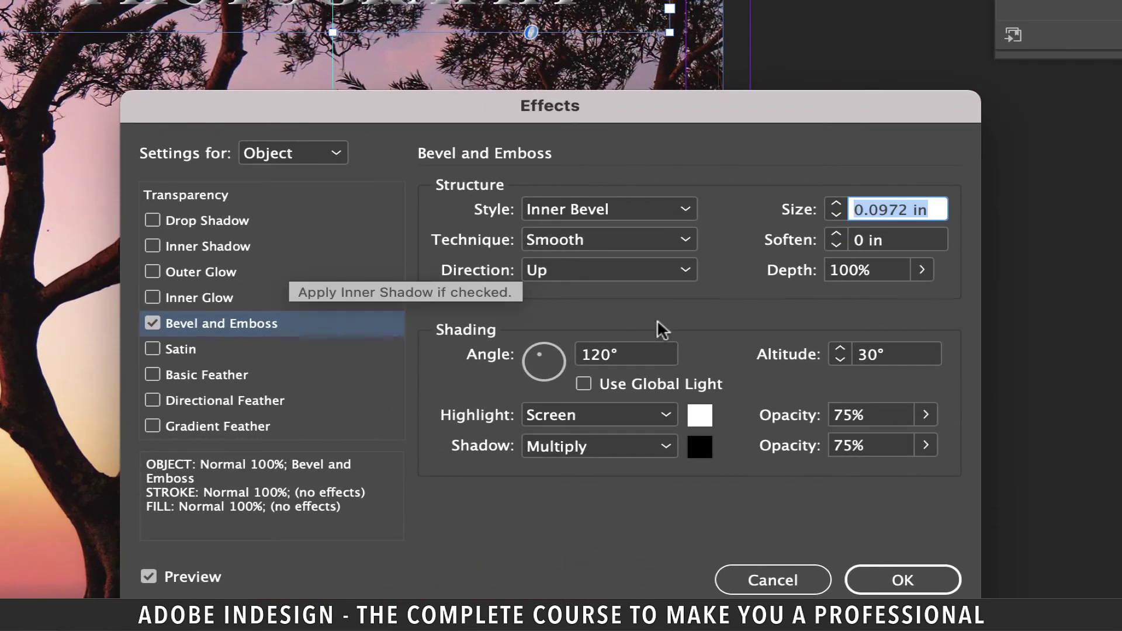
{"action": "left_click", "coordinate": [608, 209]}
{"action": "left_click", "coordinate": [570, 234]}
{"action": "left_click", "coordinate": [608, 239]}
{"action": "left_click", "coordinate": [631, 291]}
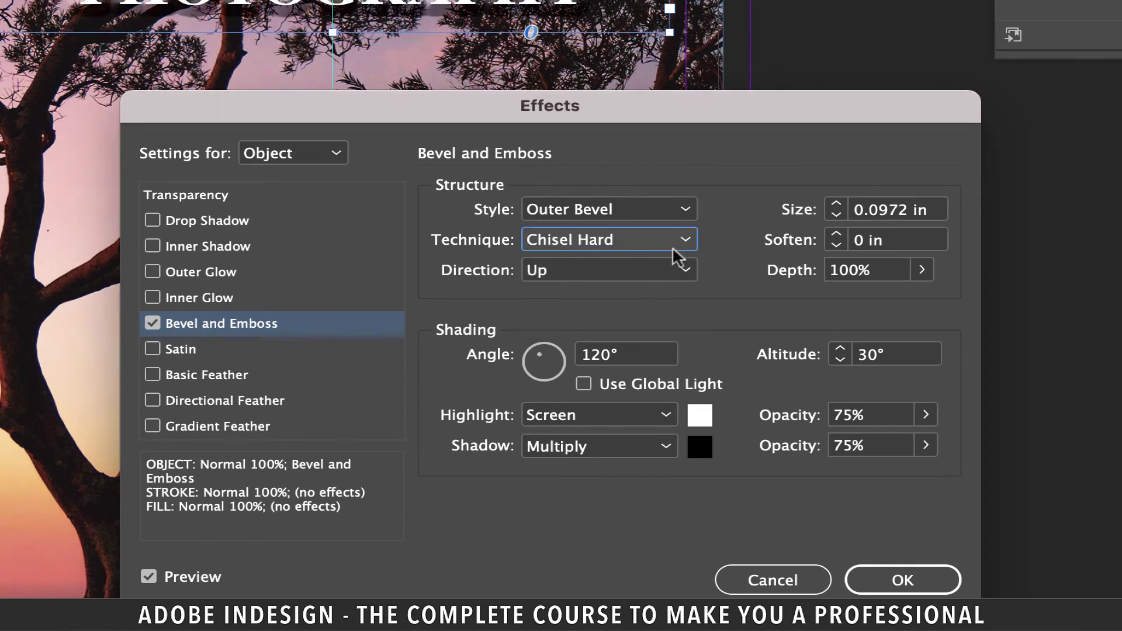
{"action": "key", "text": "super+z"}
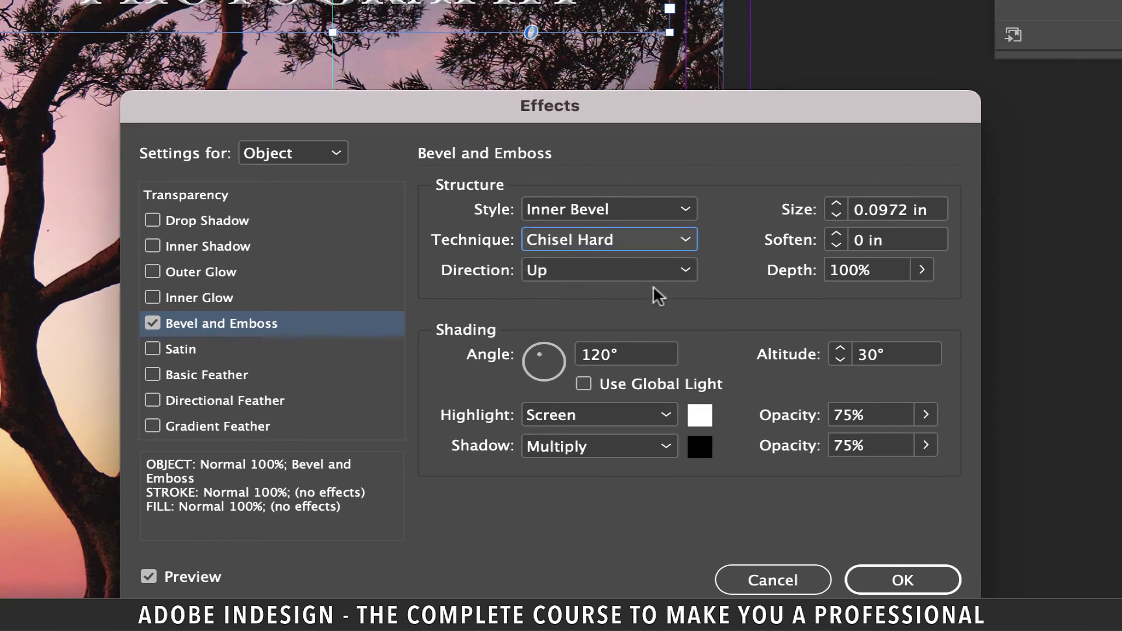
{"action": "left_click", "coordinate": [837, 203]}
Step: Add an Outer Glow to the title with Multiply blending and Black colour
{"action": "left_click", "coordinate": [195, 270]}
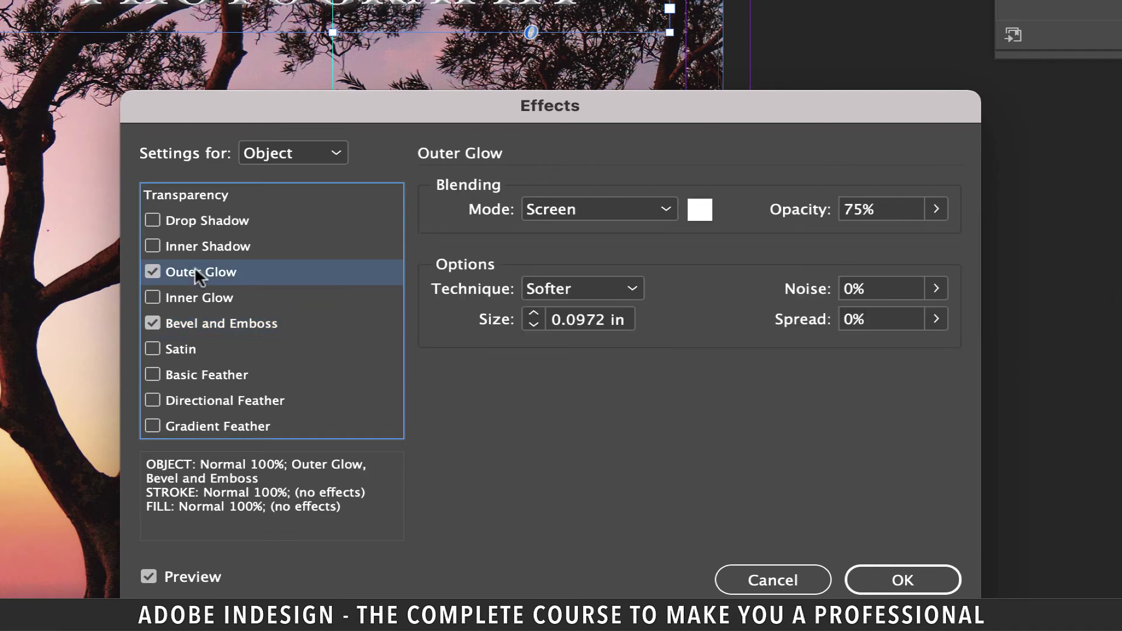
{"action": "left_click", "coordinate": [665, 208]}
{"action": "left_click", "coordinate": [585, 265]}
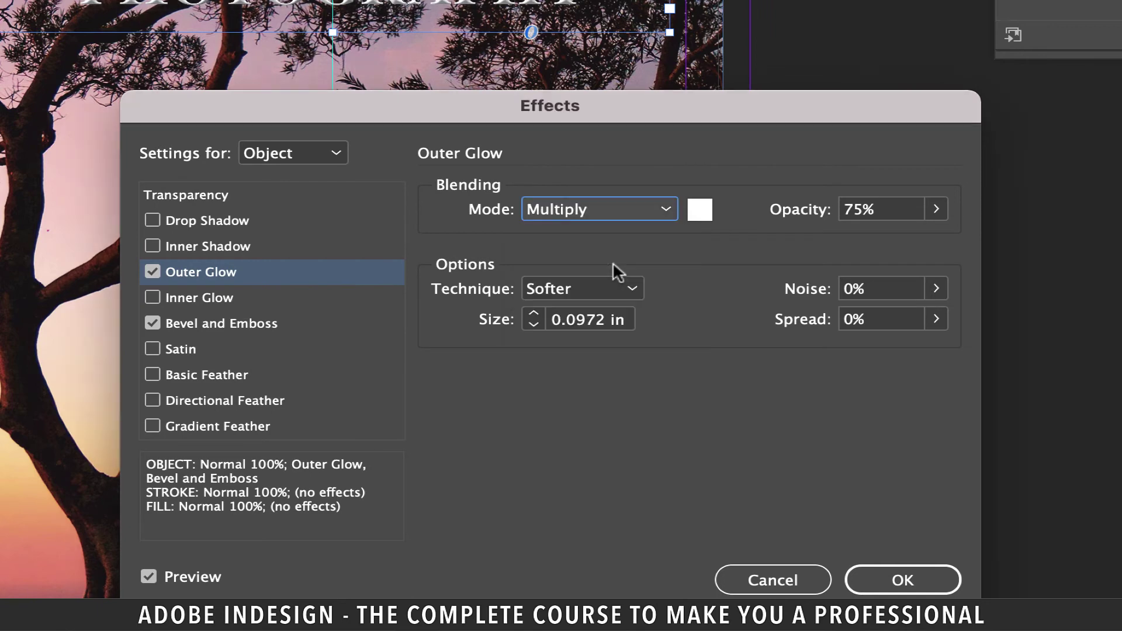
{"action": "left_click", "coordinate": [700, 209]}
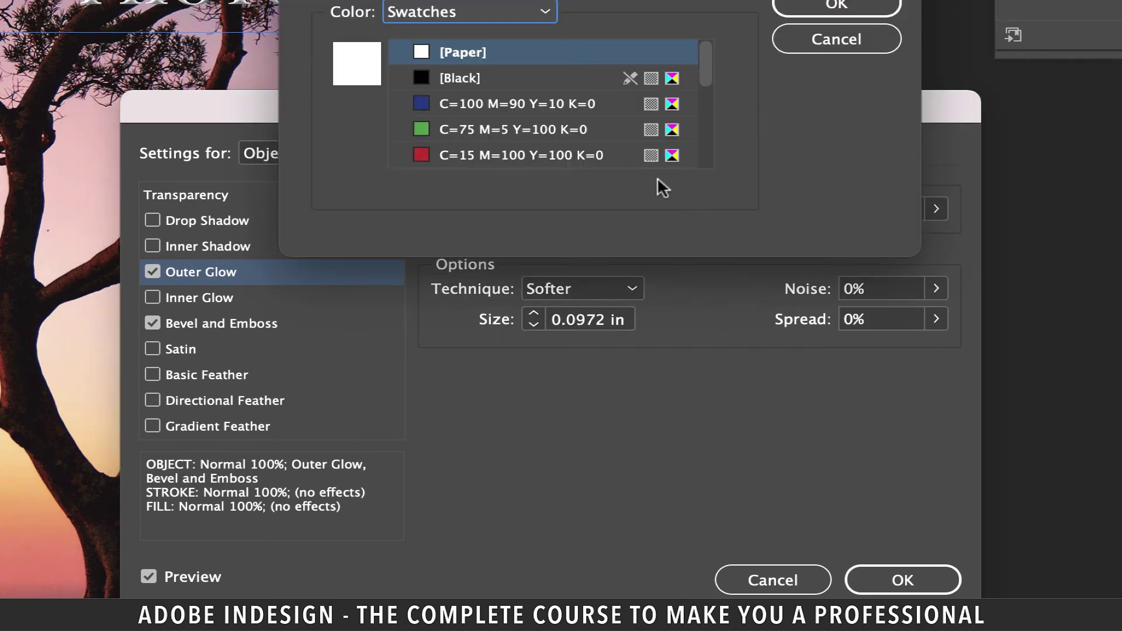
{"action": "left_click", "coordinate": [449, 77]}
{"action": "left_click", "coordinate": [836, 7]}
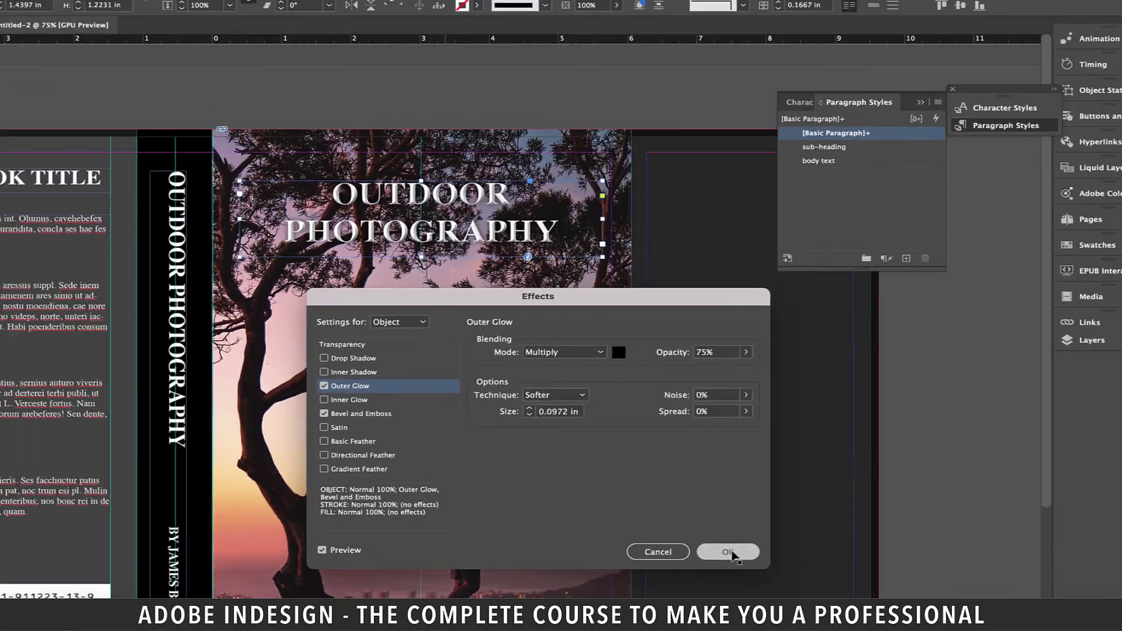
Step: Apply the title effects, then paste a copy of the title and retype it as the author byline
{"action": "left_click", "coordinate": [875, 576]}
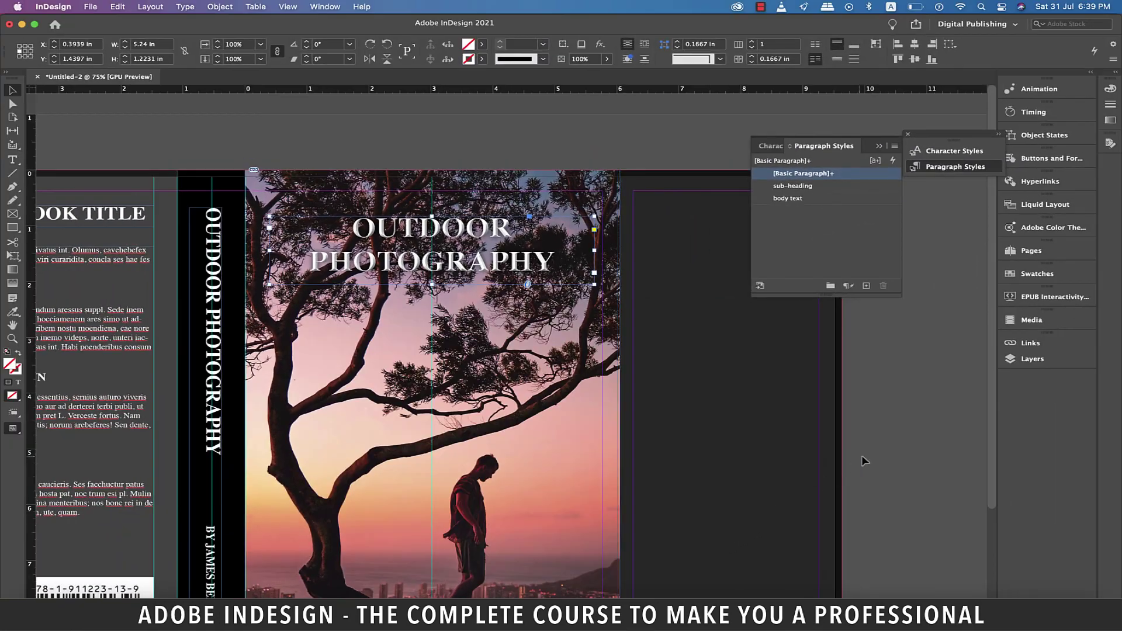
{"action": "key", "text": "super+v"}
{"action": "double_click", "coordinate": [566, 381]}
{"action": "key", "text": "super+a"}
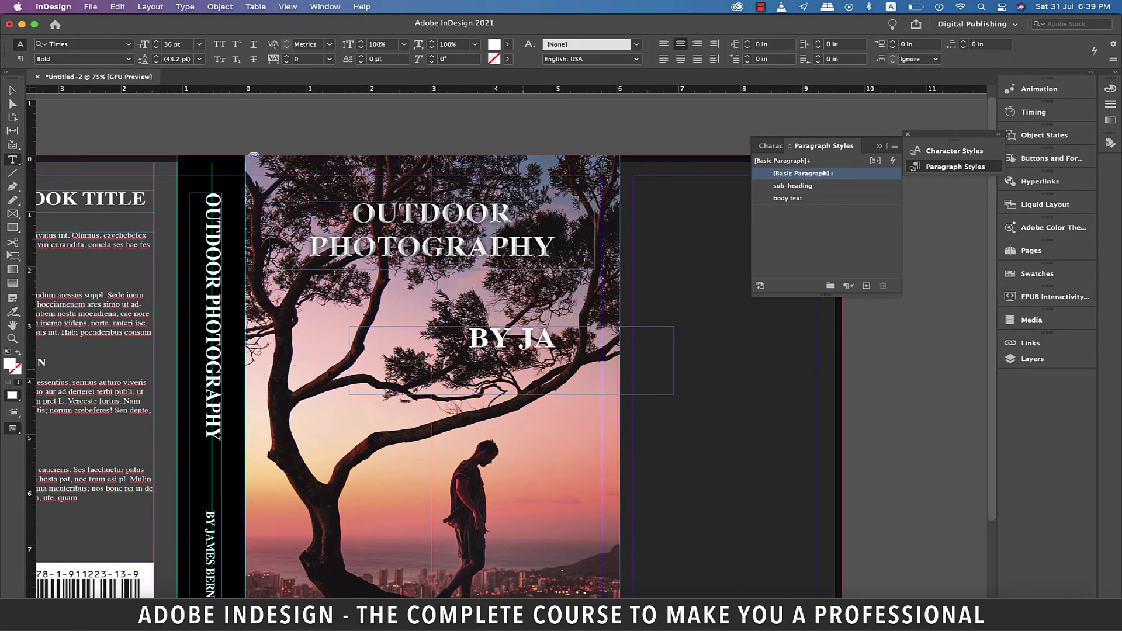
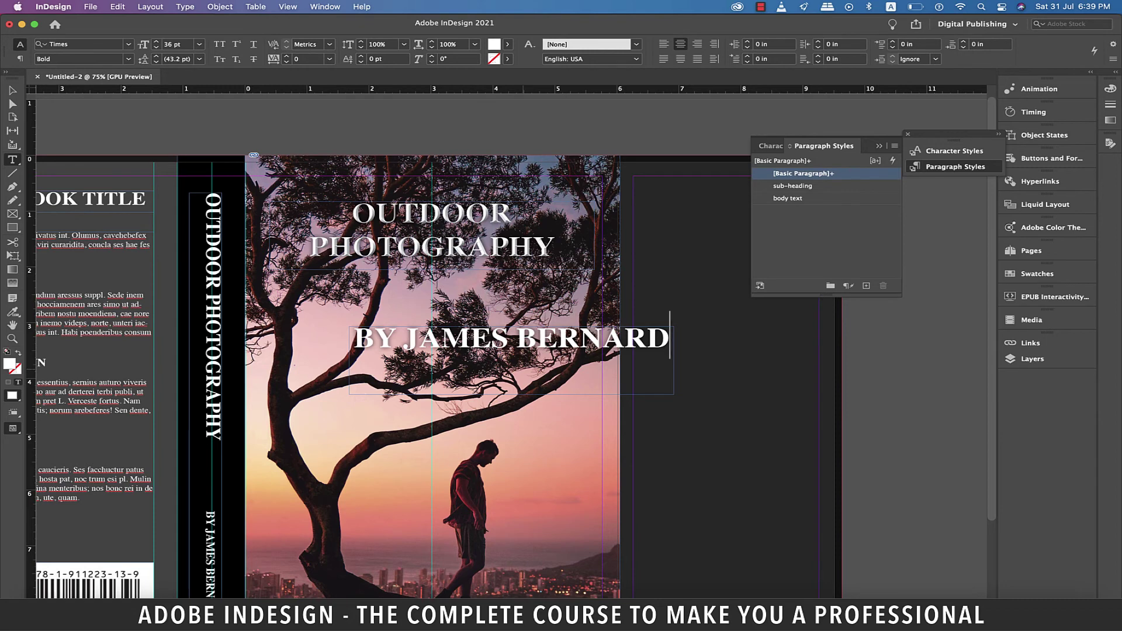
Step: Set the author byline to 18 pt and move it lower on the cover photo
{"action": "scroll", "coordinate": [543, 363], "scroll_direction": "down", "scroll_amount": 1}
{"action": "scroll", "coordinate": [543, 363], "scroll_direction": "down", "scroll_amount": 2}
{"action": "key", "text": "super+a"}
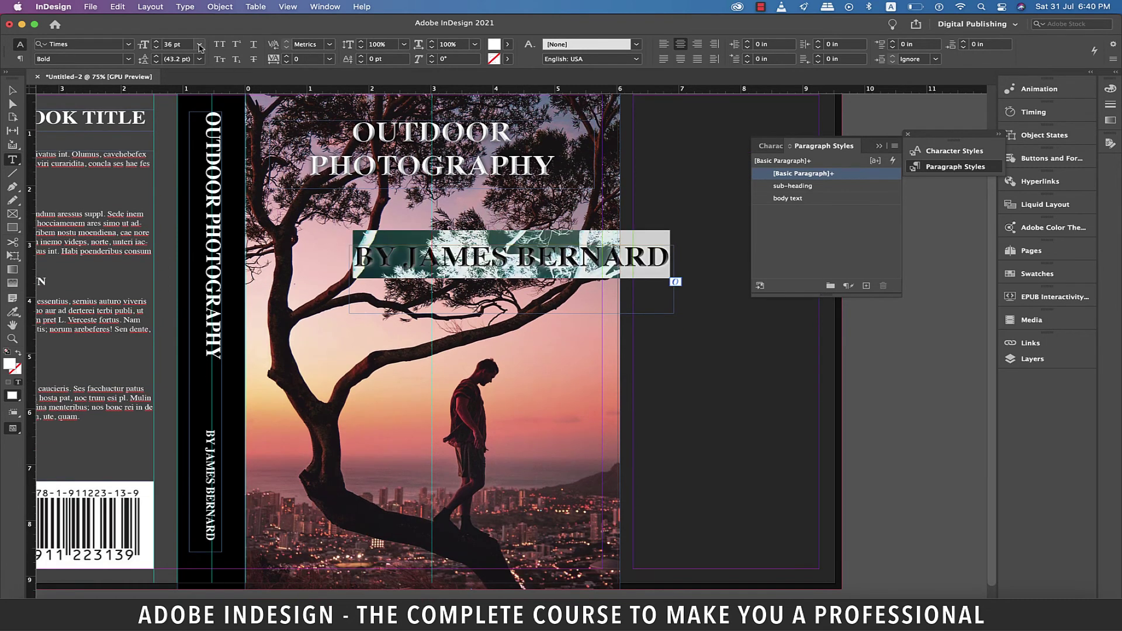
{"action": "left_click", "coordinate": [200, 44]}
{"action": "left_click", "coordinate": [185, 154]}
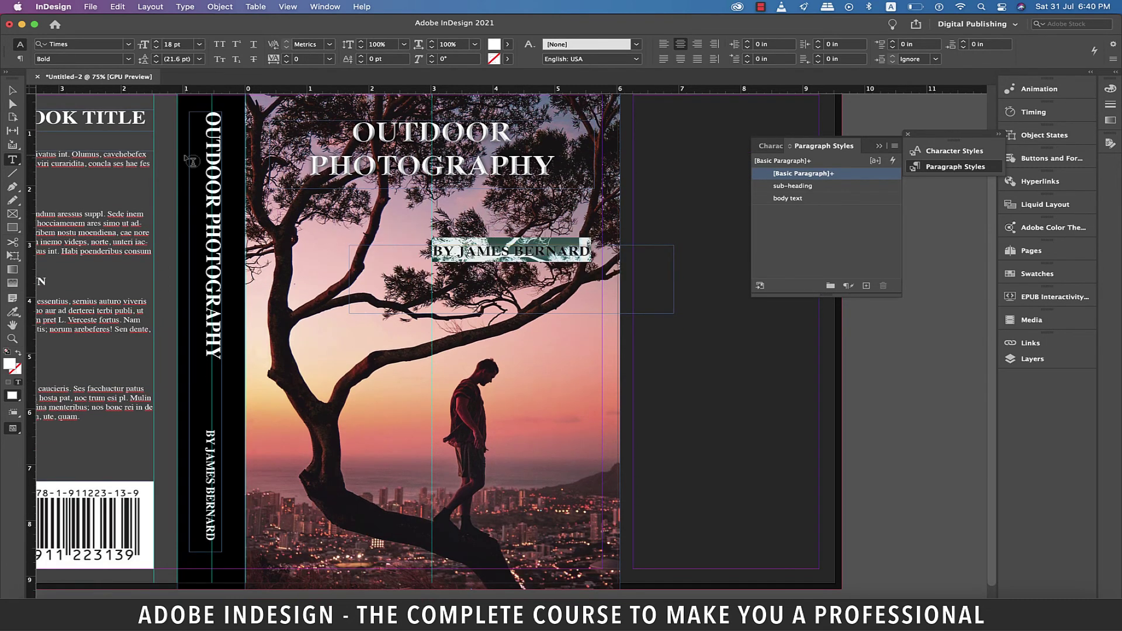
{"action": "key", "text": "Escape"}
{"action": "scroll", "coordinate": [543, 258], "scroll_direction": "down", "scroll_amount": 1}
{"action": "left_click_drag", "start_coordinate": [543, 254], "coordinate": [553, 339]}
Step: Create the 'STATEMENT RELEVANT TO YOUR STORYLINE' heading atop the right flap in the sub-heading style
{"action": "left_click", "coordinate": [886, 449]}
{"action": "key", "text": "super+minus"}
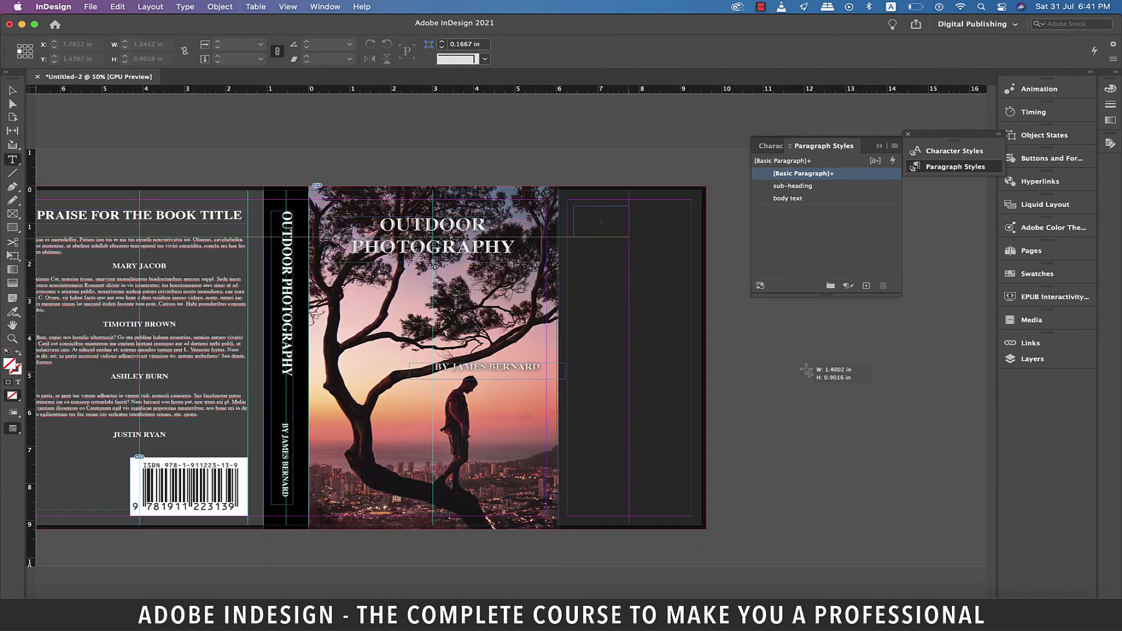
{"action": "key", "text": "t"}
{"action": "left_click_drag", "start_coordinate": [574, 206], "coordinate": [683, 240]}
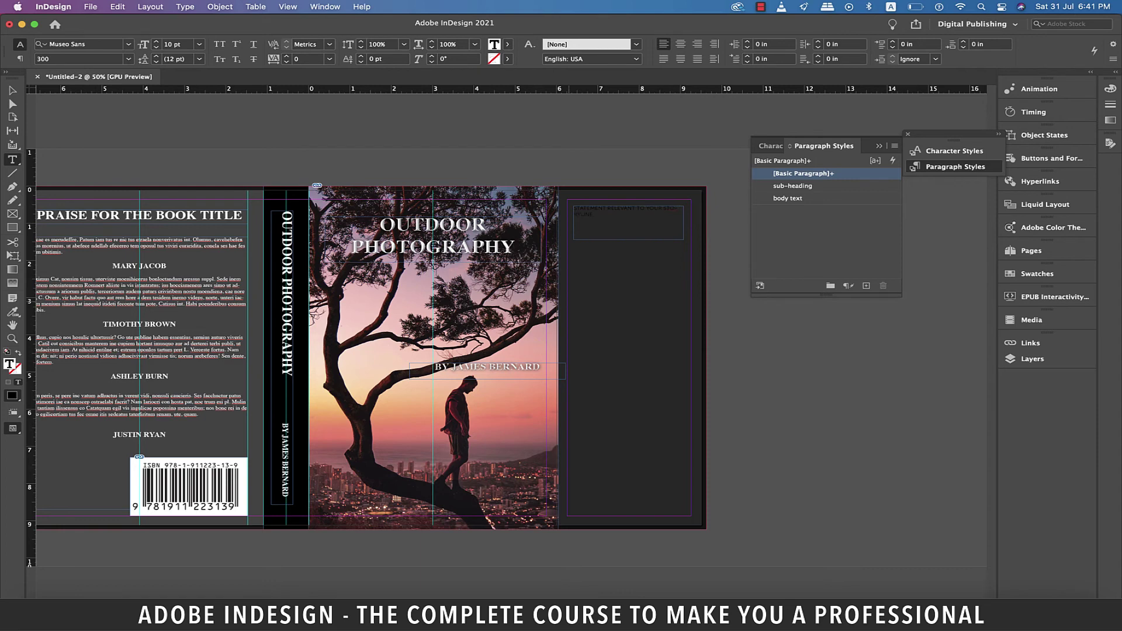
{"action": "key", "text": "super+a"}
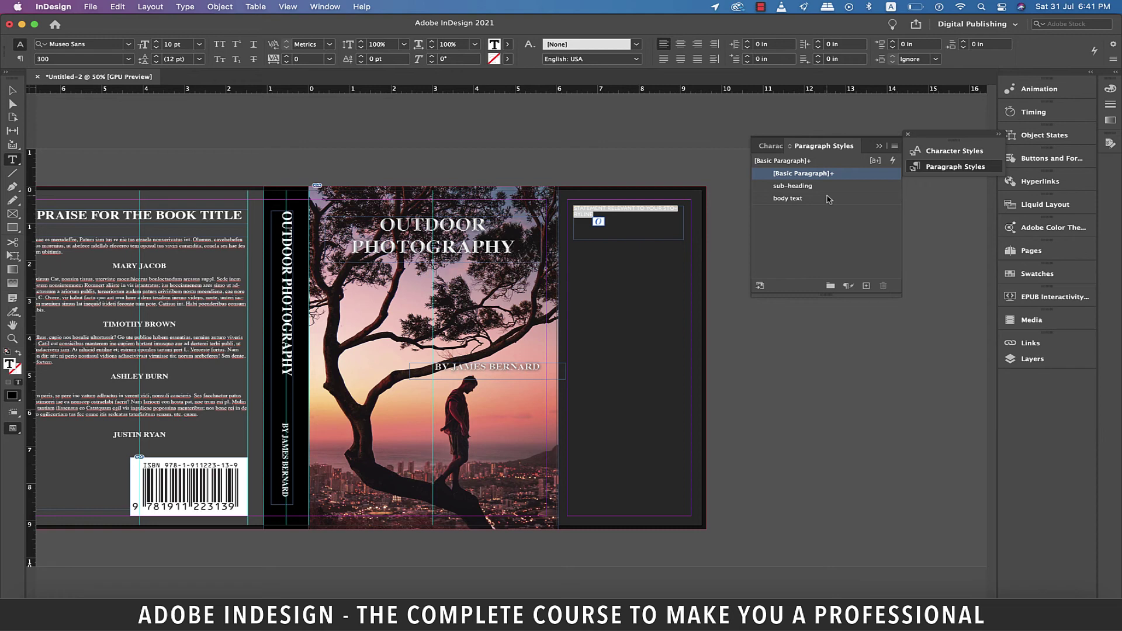
{"action": "left_click", "coordinate": [805, 187]}
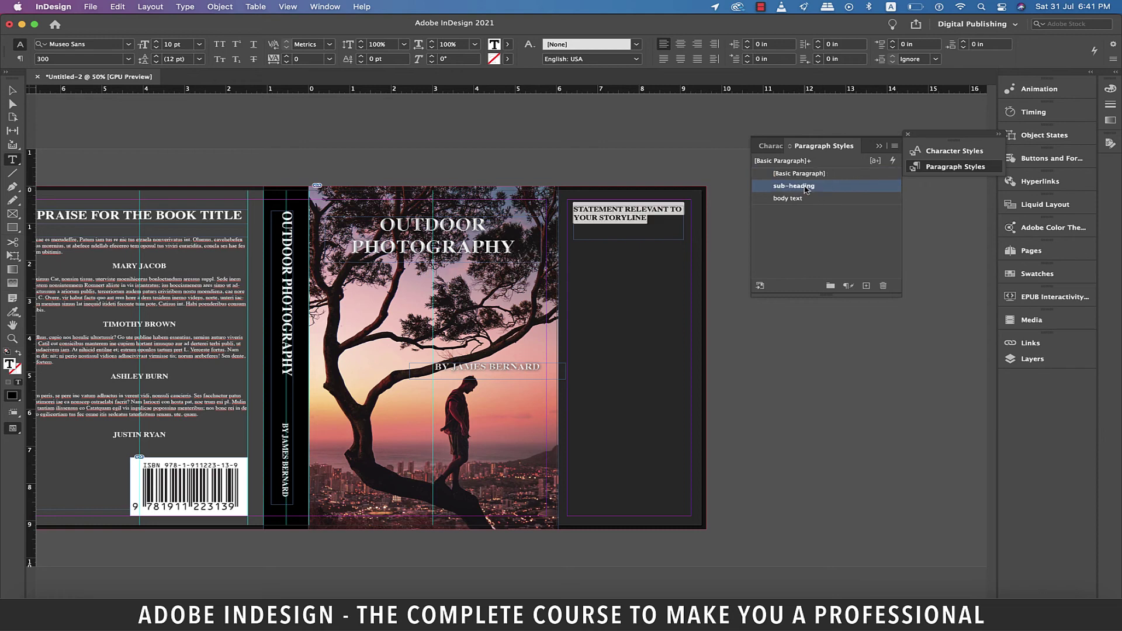
{"action": "left_click", "coordinate": [639, 231]}
{"action": "key", "text": "Escape"}
Step: Move a vertical guide to 9.08 in and draw a text frame on the flap below the heading
{"action": "key", "text": "super+equal"}
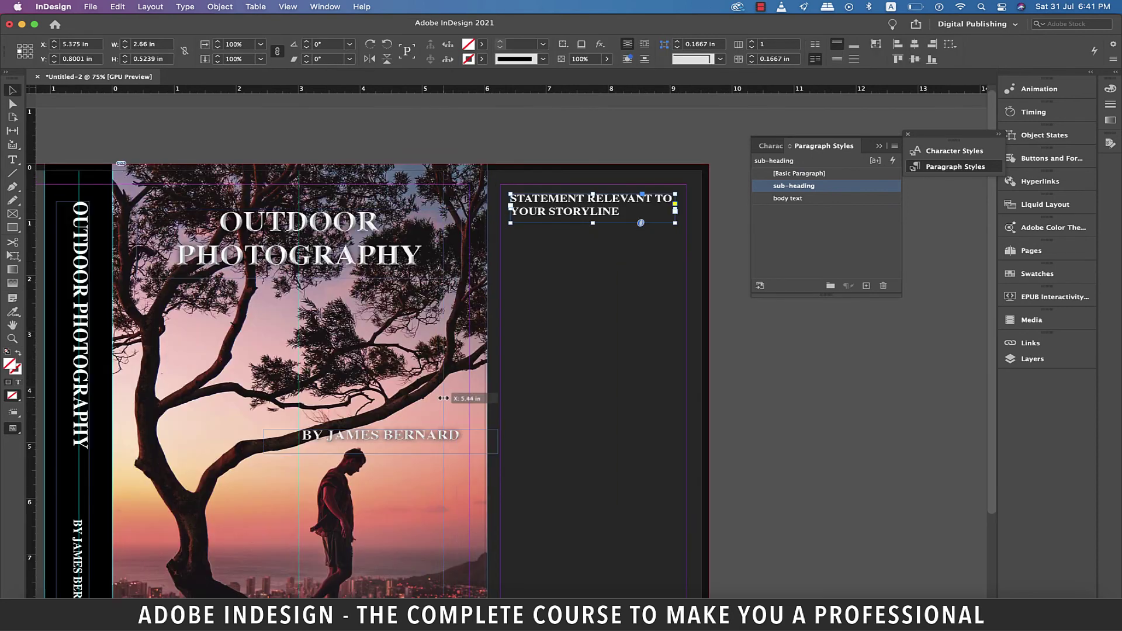
{"action": "left_click_drag", "start_coordinate": [511, 407], "coordinate": [675, 431]}
{"action": "key", "text": "t"}
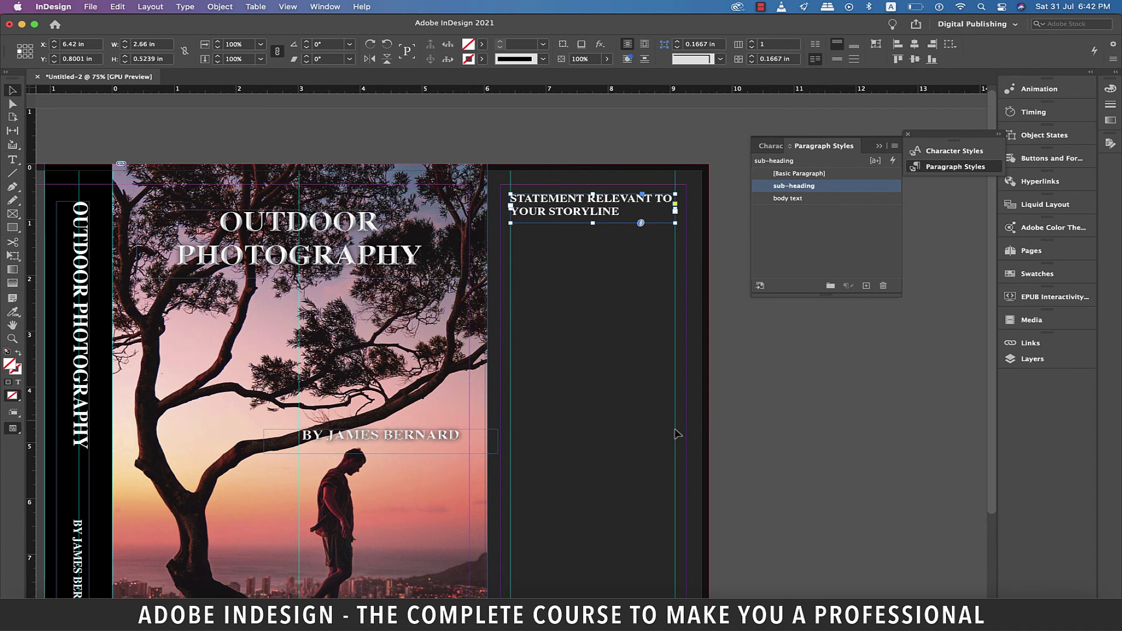
{"action": "scroll", "coordinate": [675, 431], "scroll_direction": "down", "scroll_amount": 3}
{"action": "left_click_drag", "start_coordinate": [510, 116], "coordinate": [675, 531]}
Step: Fill the new flap frame with placeholder text and apply the body text paragraph style
{"action": "right_click", "coordinate": [587, 197]}
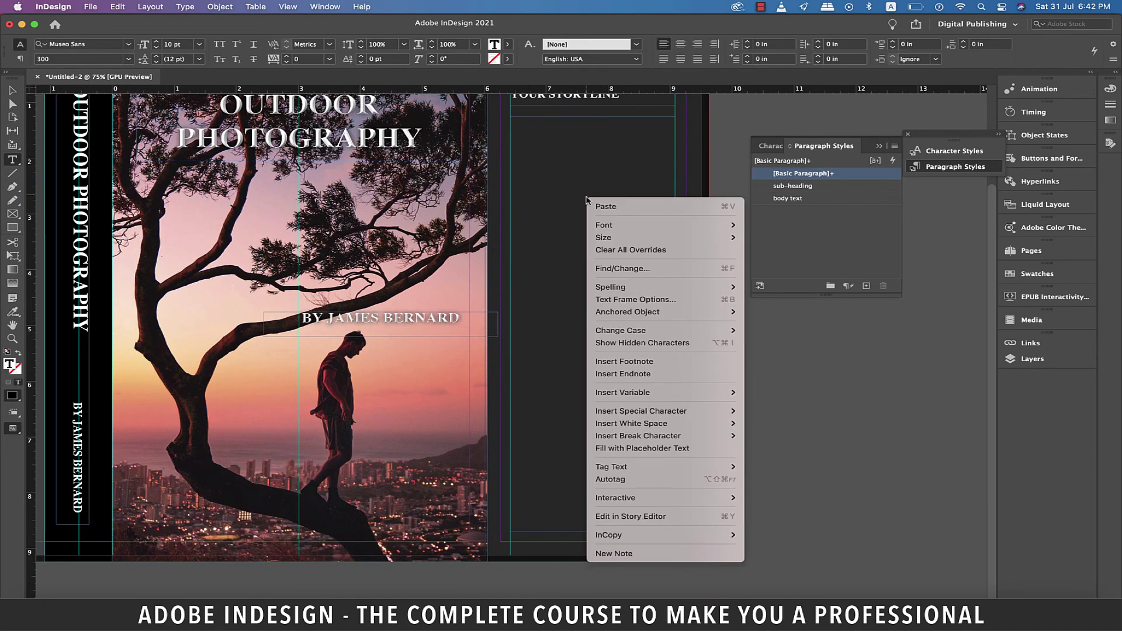
{"action": "left_click", "coordinate": [636, 448]}
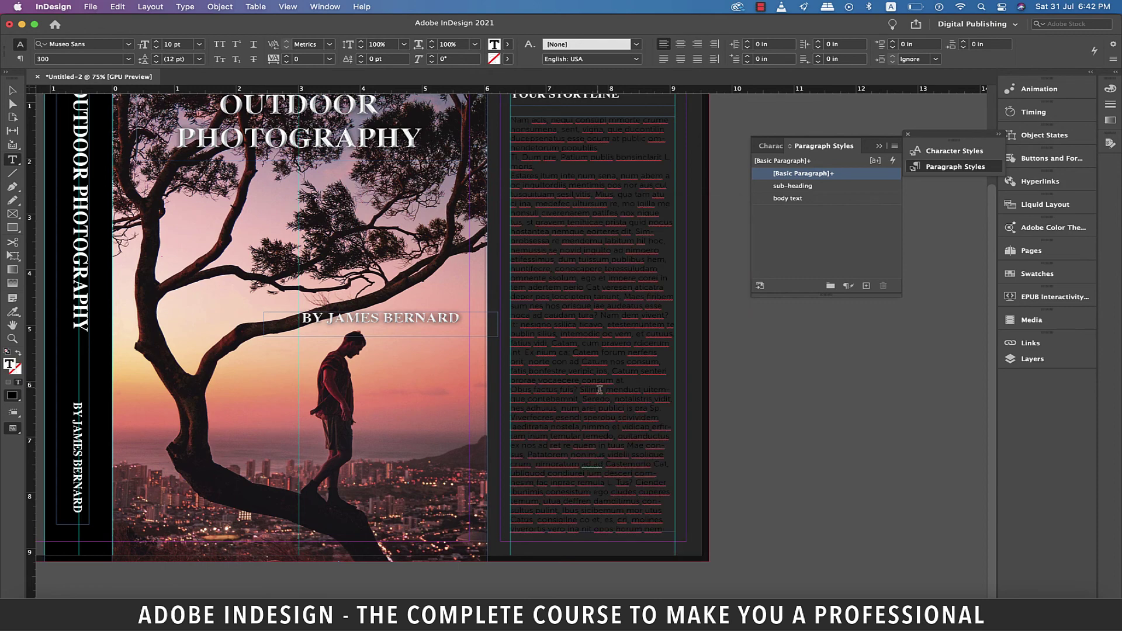
{"action": "key", "text": "super+a"}
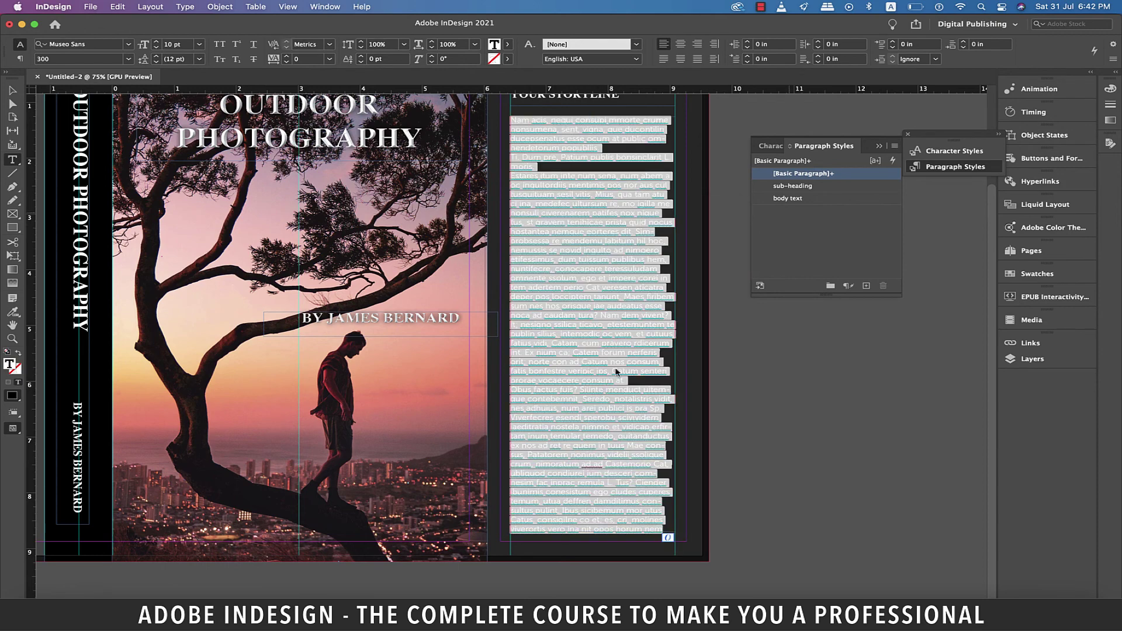
{"action": "left_click", "coordinate": [788, 198]}
{"action": "left_click", "coordinate": [550, 194]}
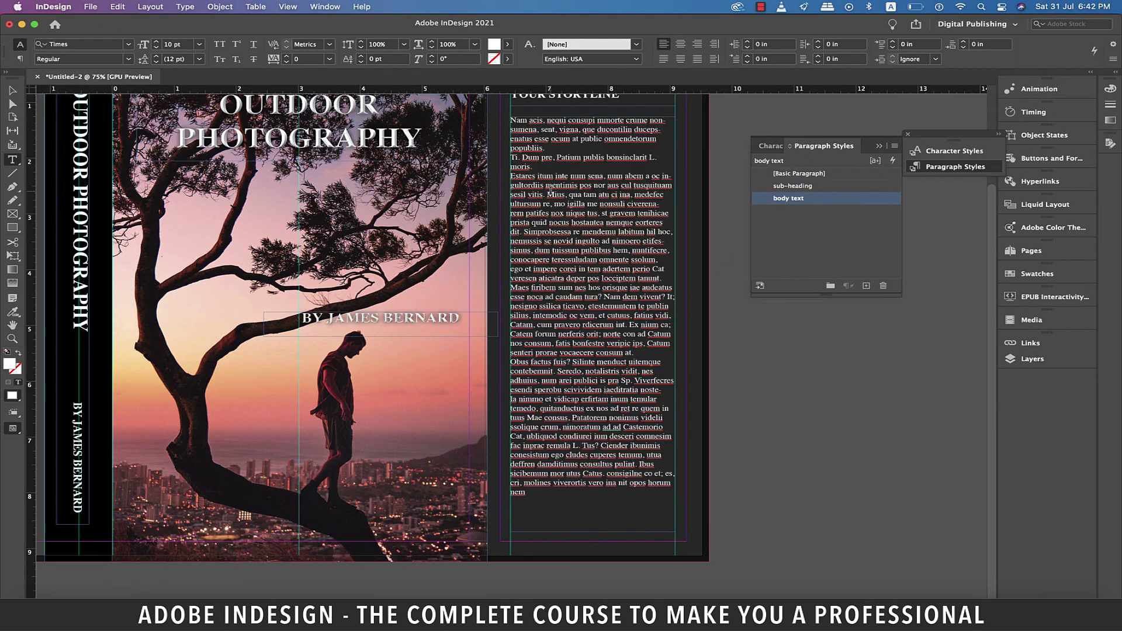
Step: Break the placeholder into spaced paragraphs at Nemussis, Catam and Obus, and type 'ASDASD asd as'
{"action": "left_click", "coordinate": [511, 158]}
{"action": "key", "text": "Return"}
{"action": "left_click", "coordinate": [511, 185]}
{"action": "key", "text": "BackSpace"}
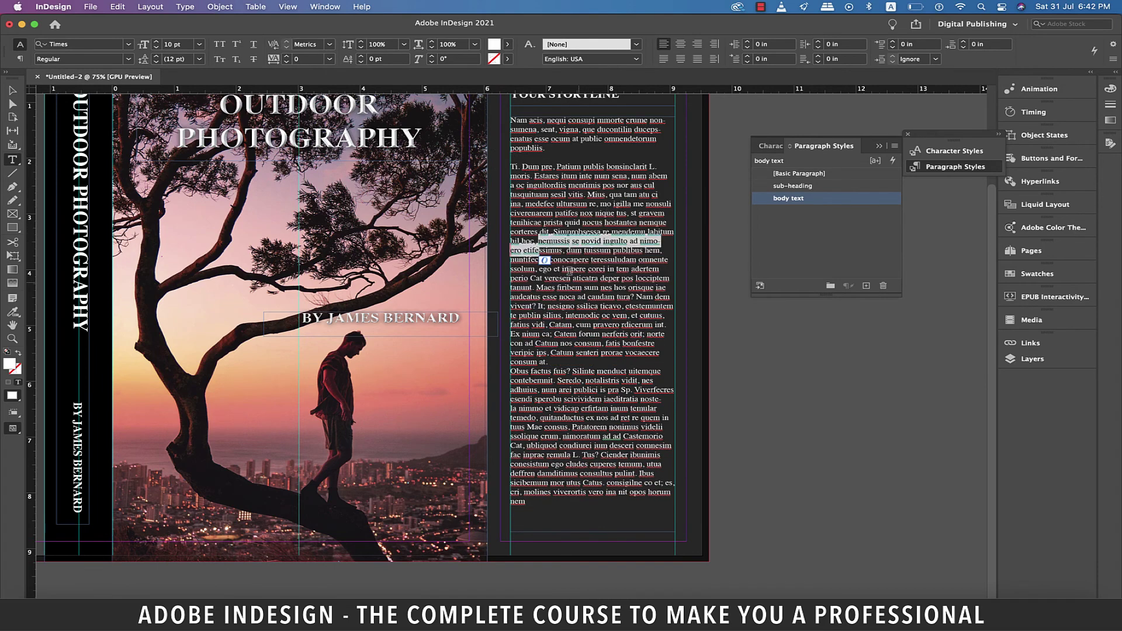
{"action": "key", "text": "Return"}
{"action": "key", "text": "Return"}
{"action": "left_click", "coordinate": [550, 324]}
{"action": "key", "text": "Return"}
{"action": "key", "text": "Return"}
{"action": "left_click", "coordinate": [548, 362]}
{"action": "key", "text": "Return"}
{"action": "left_click", "coordinate": [535, 532]}
{"action": "type", "text": "ASDASD"}
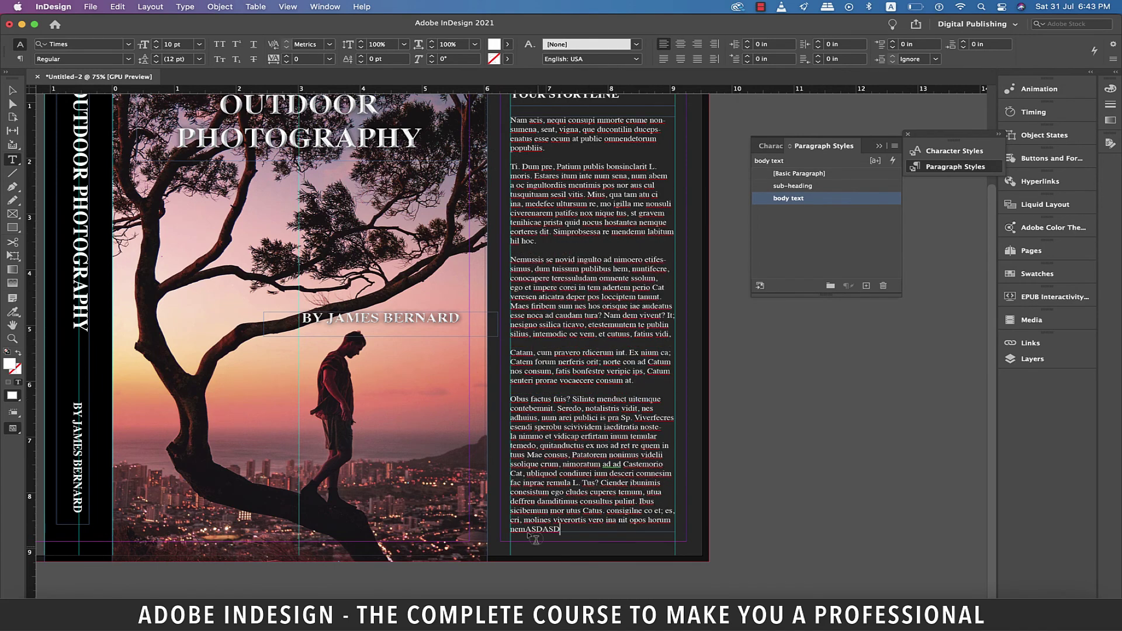
{"action": "type", "text": " asd as"}
{"action": "key", "text": "Escape"}
Step: Switch to Preview mode and export to the Desktop as Adobe PDF (Print) named 'k_cover'
{"action": "key", "text": "super+minus"}
{"action": "left_click", "coordinate": [997, 134]}
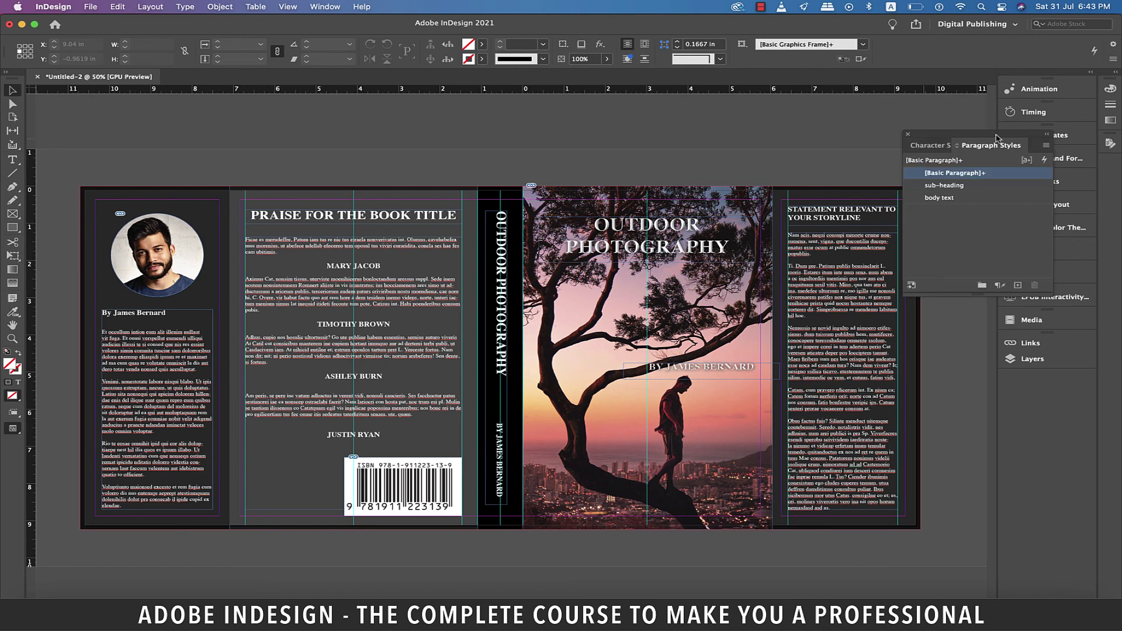
{"action": "key", "text": "w"}
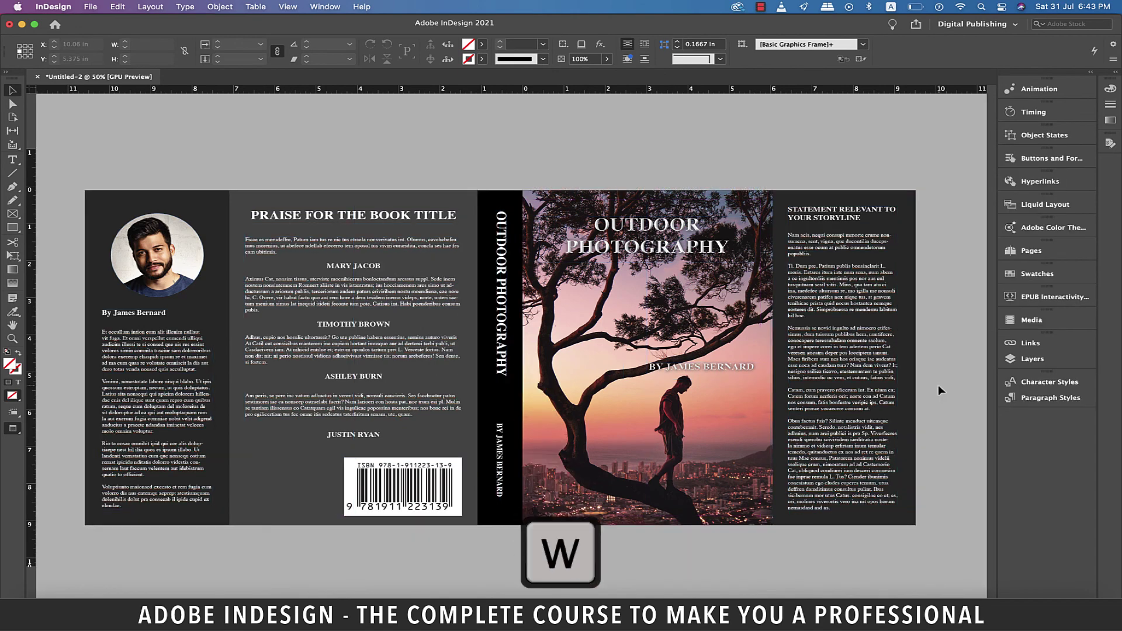
{"action": "left_click", "coordinate": [90, 7]}
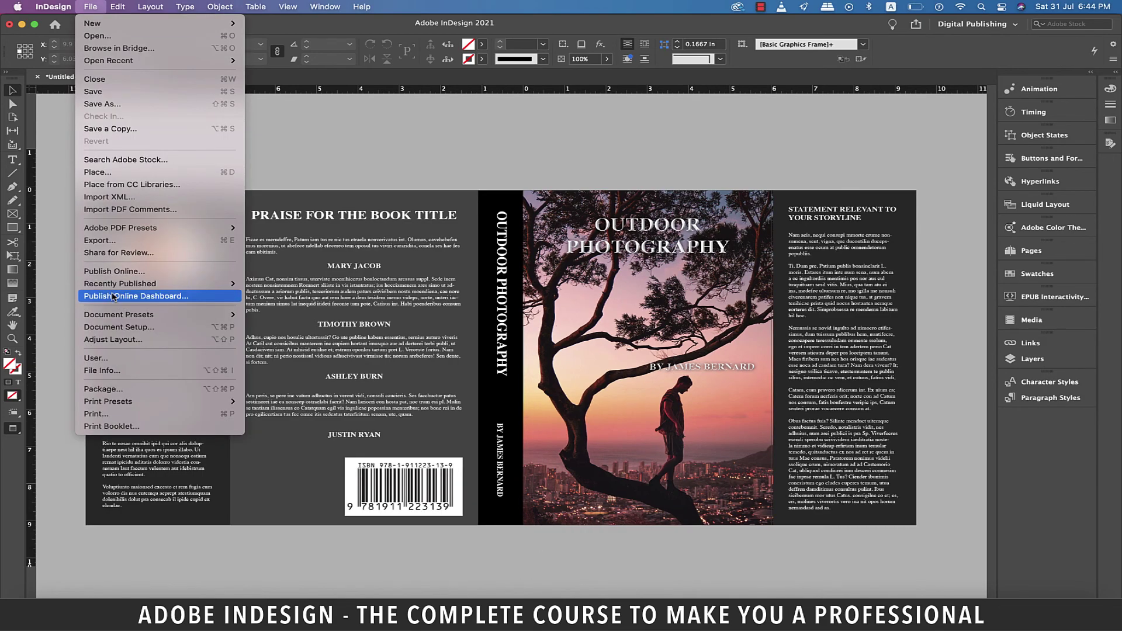
{"action": "key", "text": "Escape"}
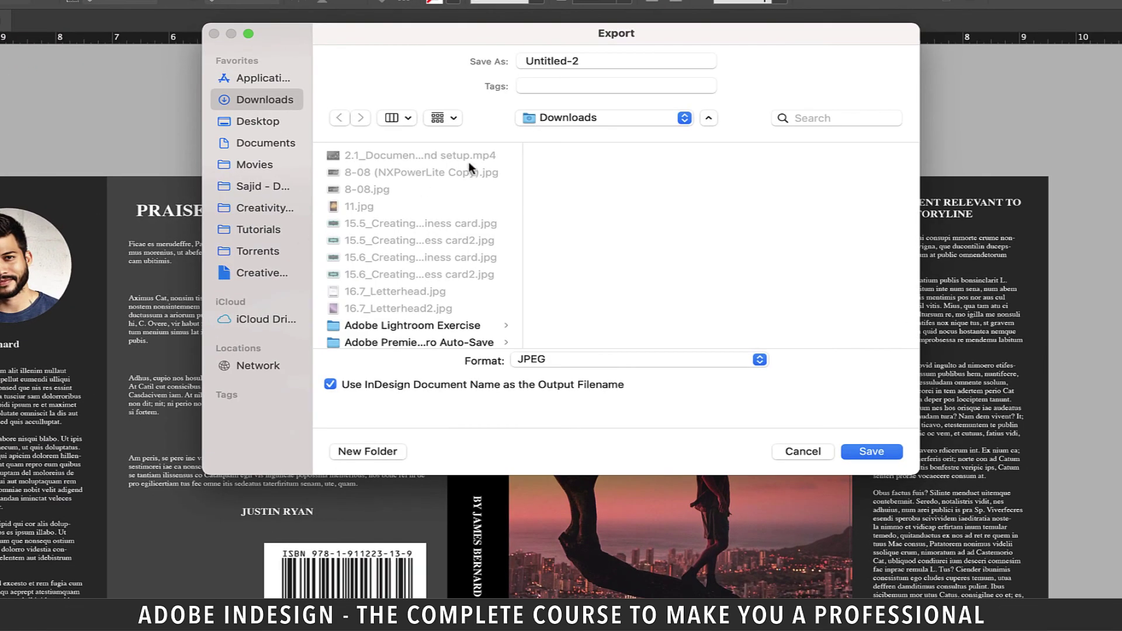
{"action": "type", "text": "k"}
{"action": "type", "text": "_cover"}
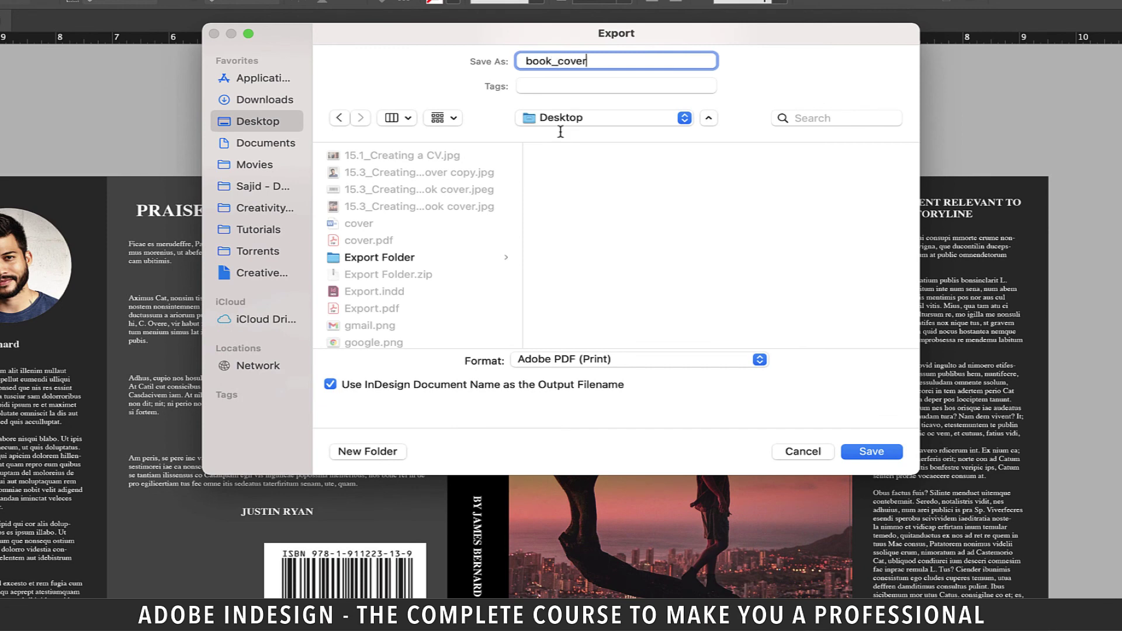
{"action": "left_click", "coordinate": [761, 361]}
{"action": "left_click", "coordinate": [592, 361]}
{"action": "left_click", "coordinate": [869, 452]}
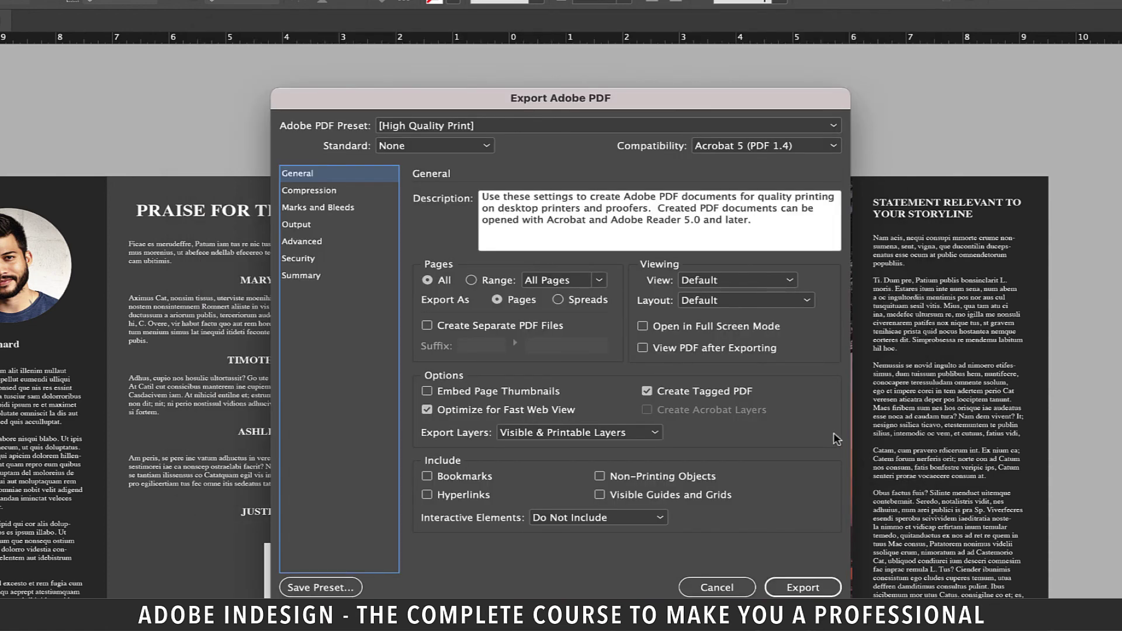
Step: Export the PDF as spreads with crop marks enabled
{"action": "left_click", "coordinate": [559, 299]}
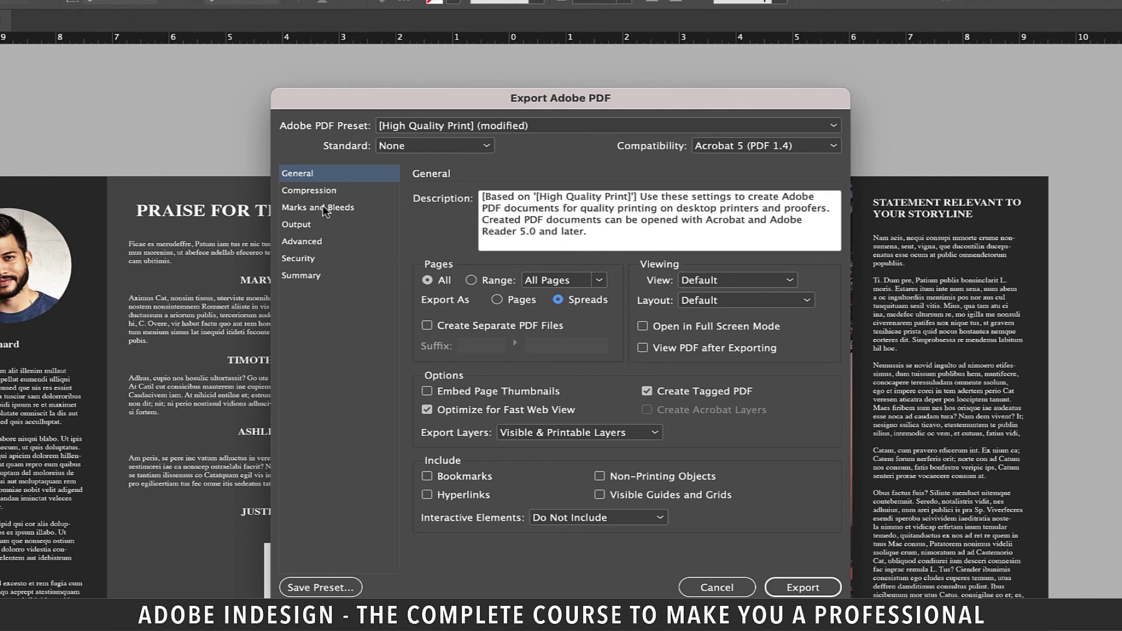
{"action": "left_click", "coordinate": [323, 208]}
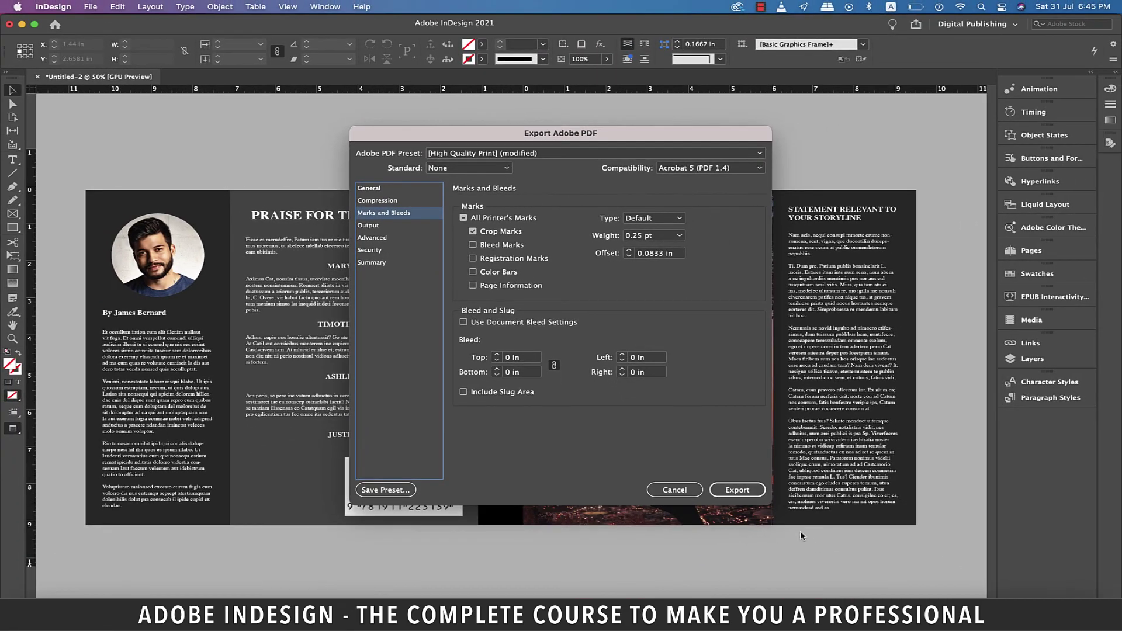
{"action": "left_click", "coordinate": [819, 594]}
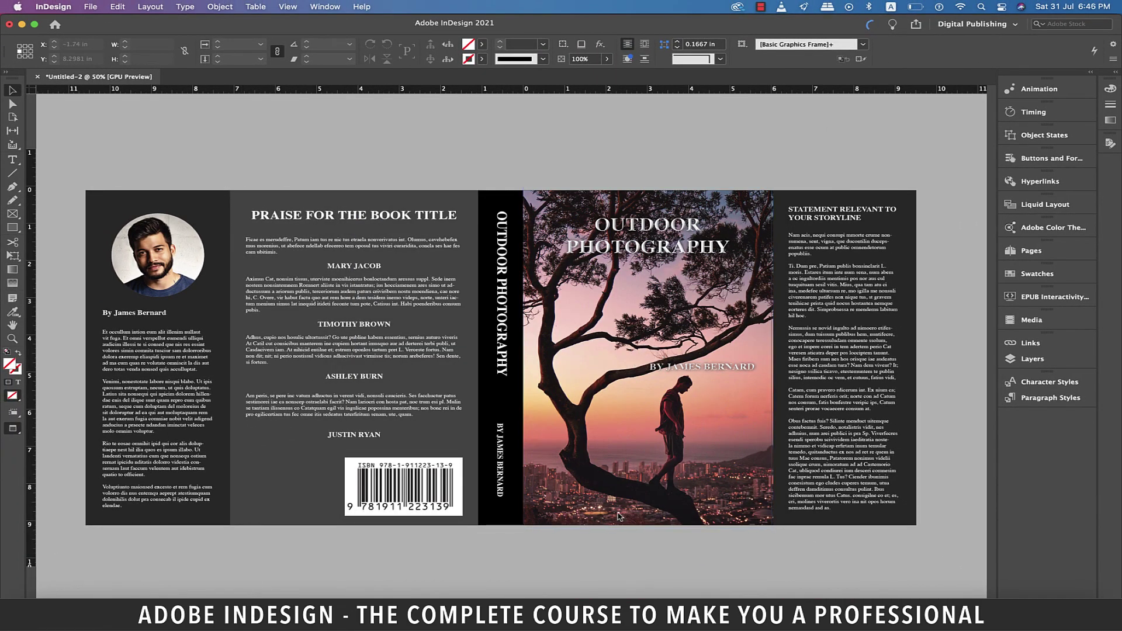
Step: Show the exported book cover.pdf on the Desktop in Finder
{"action": "left_click", "coordinate": [36, 611]}
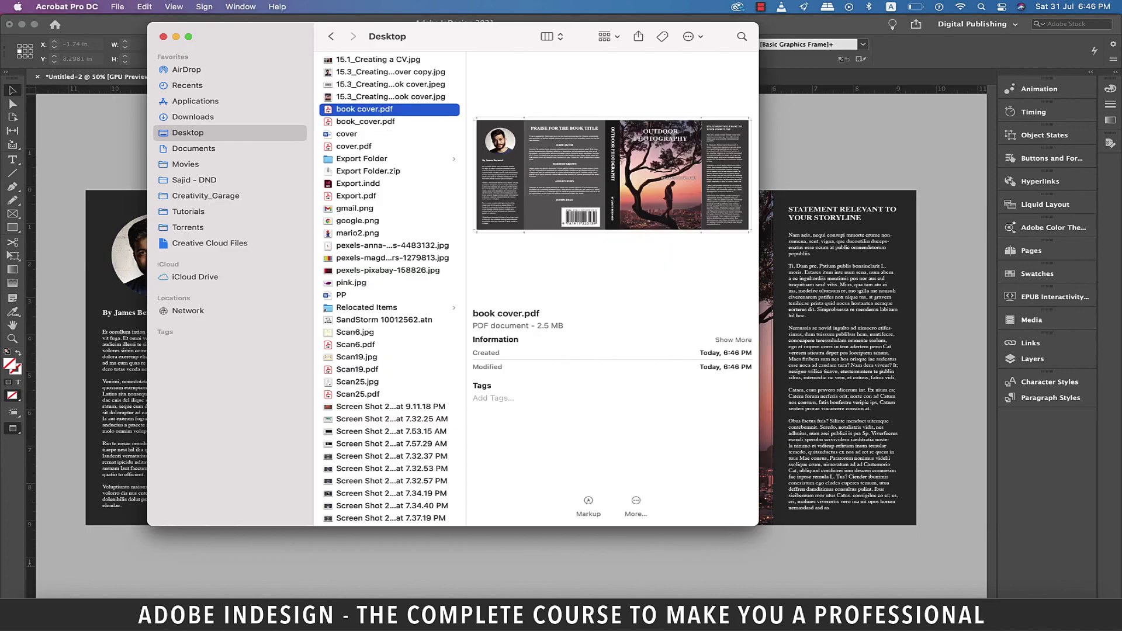